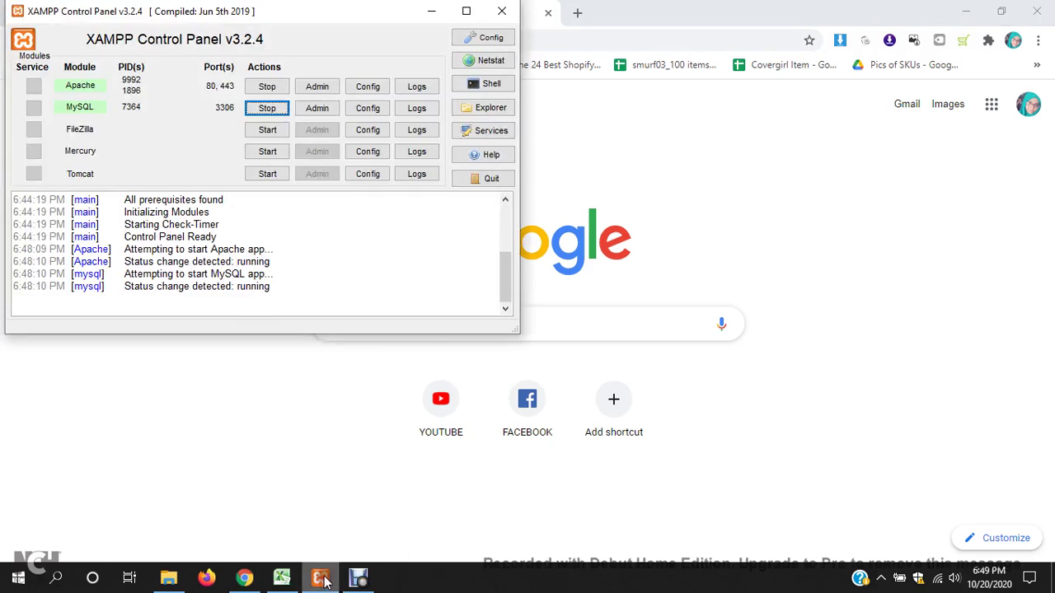
# - Stop the Apache and MySQL modules, then minimize the XAMPP Control Panel
pyautogui.click(265, 86)
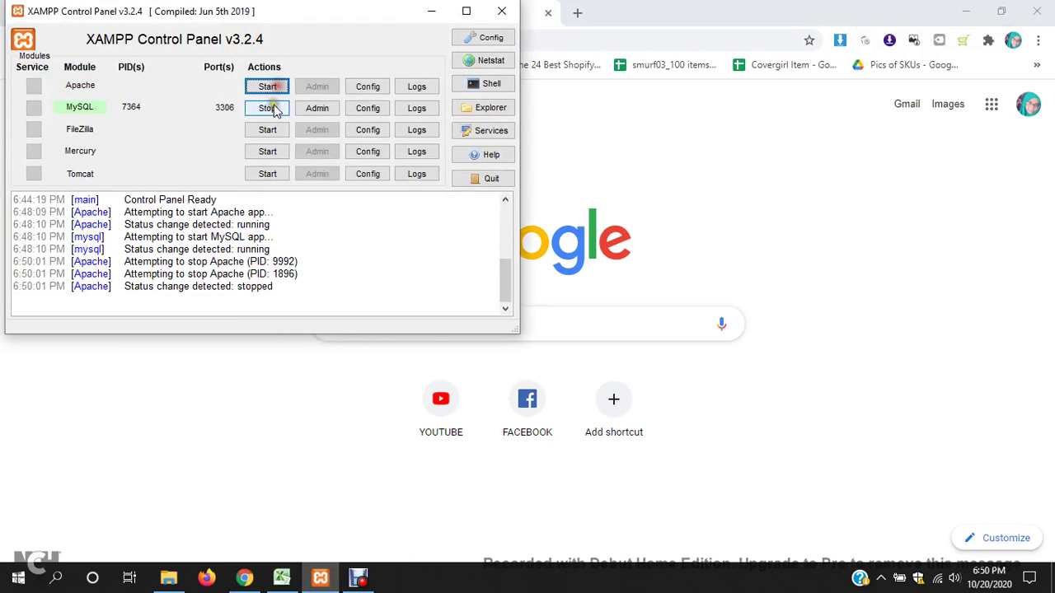
pyautogui.click(268, 108)
pyautogui.click(416, 12)
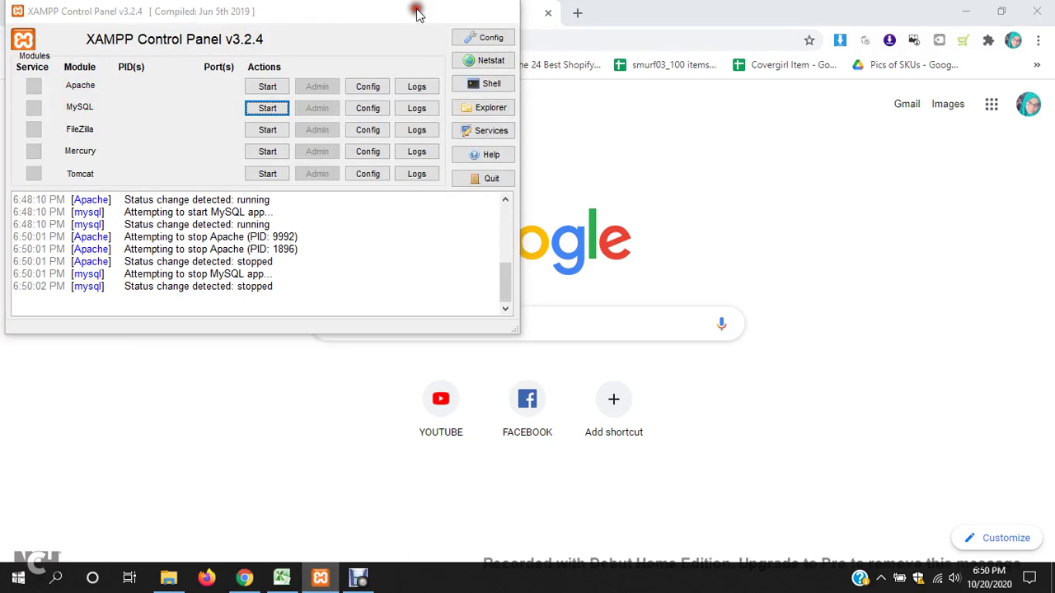
# - Search Google for 'xaamp' and open the Apache Friends Download XAMPP page
pyautogui.write('xaamp')
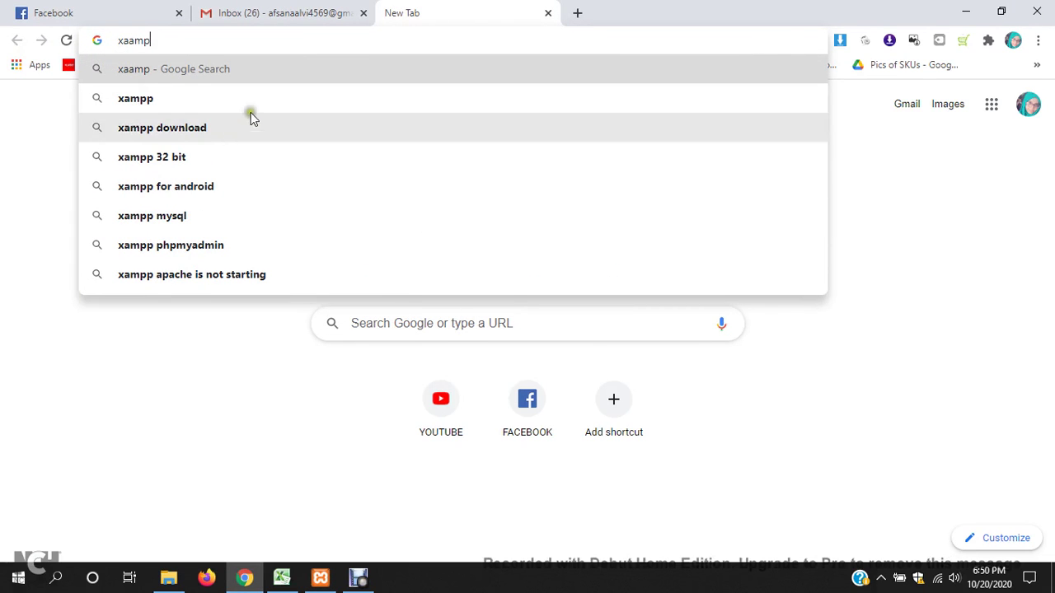
pyautogui.click(223, 128)
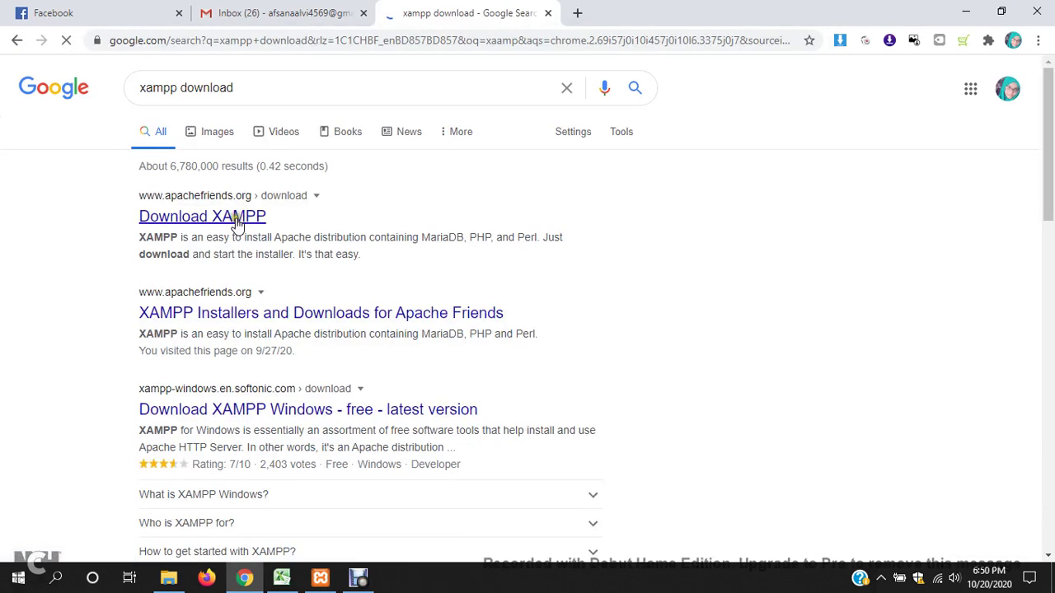
pyautogui.click(237, 221)
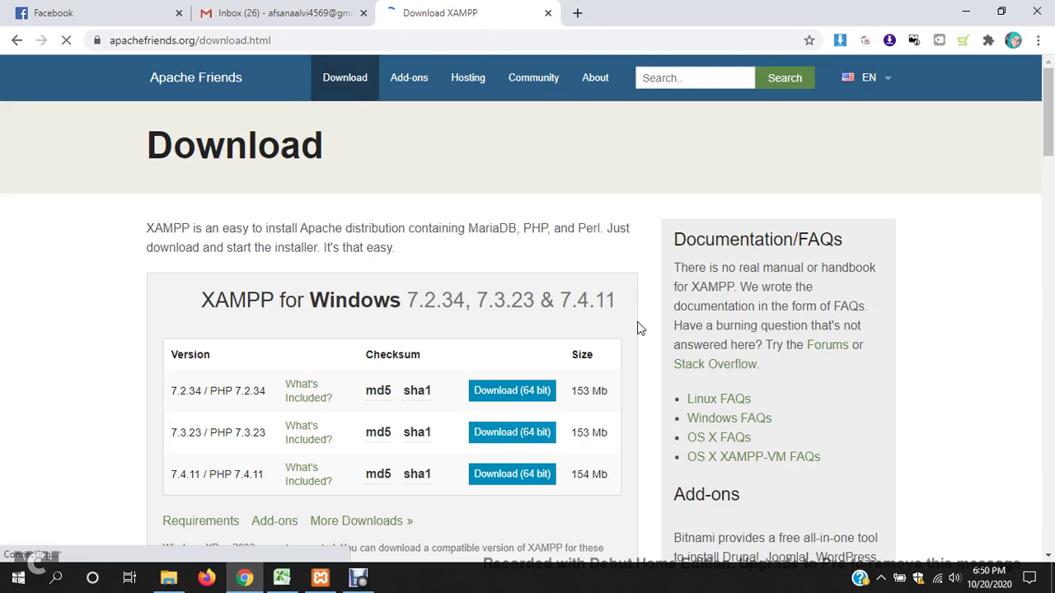
# - Review the Windows download table listing XAMPP 7.2.34, 7.3.23 and 7.4.11
pyautogui.scroll(-3, 790, 351)
pyautogui.scroll(-2, 789, 351)
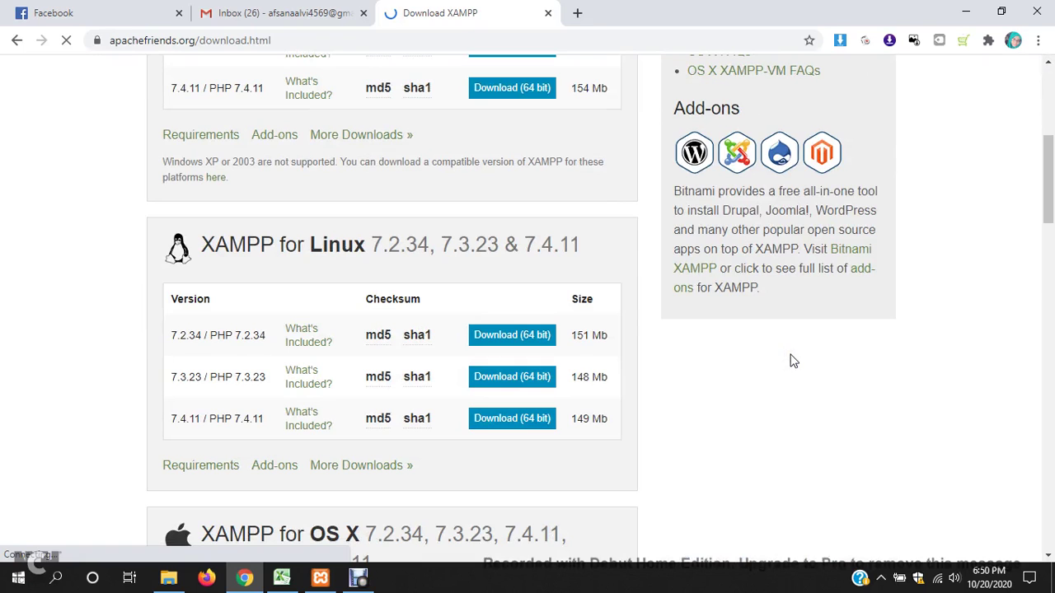
pyautogui.scroll(2, 664, 353)
pyautogui.scroll(2, 665, 351)
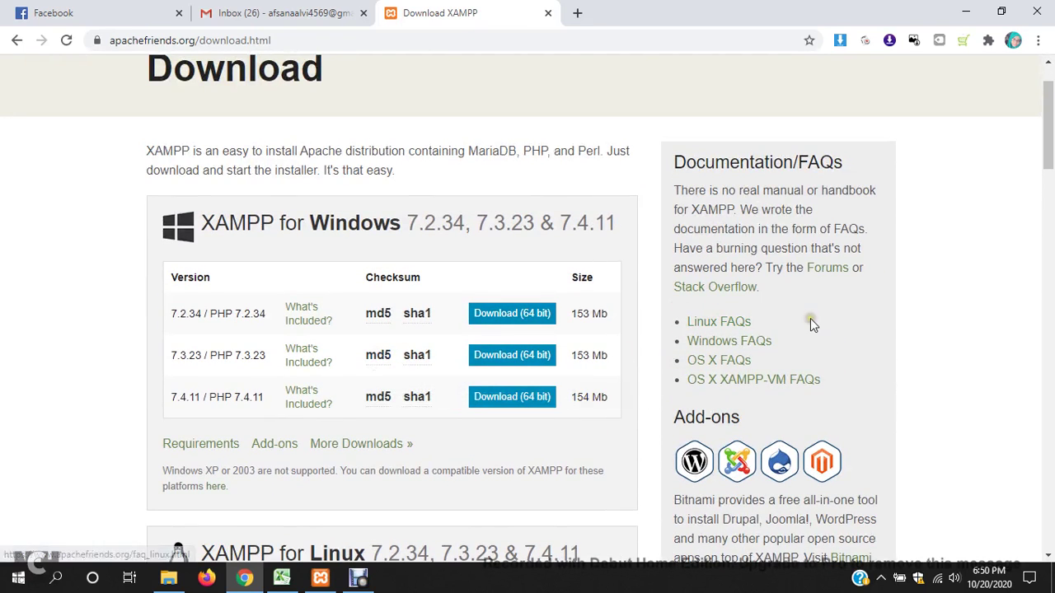
pyautogui.scroll(1, 810, 322)
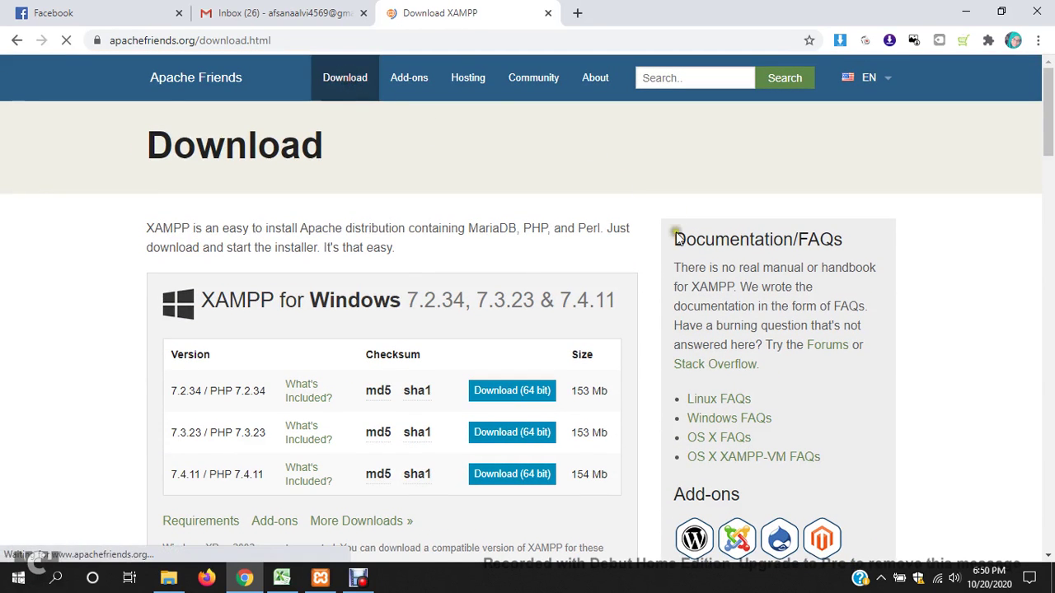
pyautogui.scroll(-1, 672, 310)
pyautogui.scroll(-10, 672, 310)
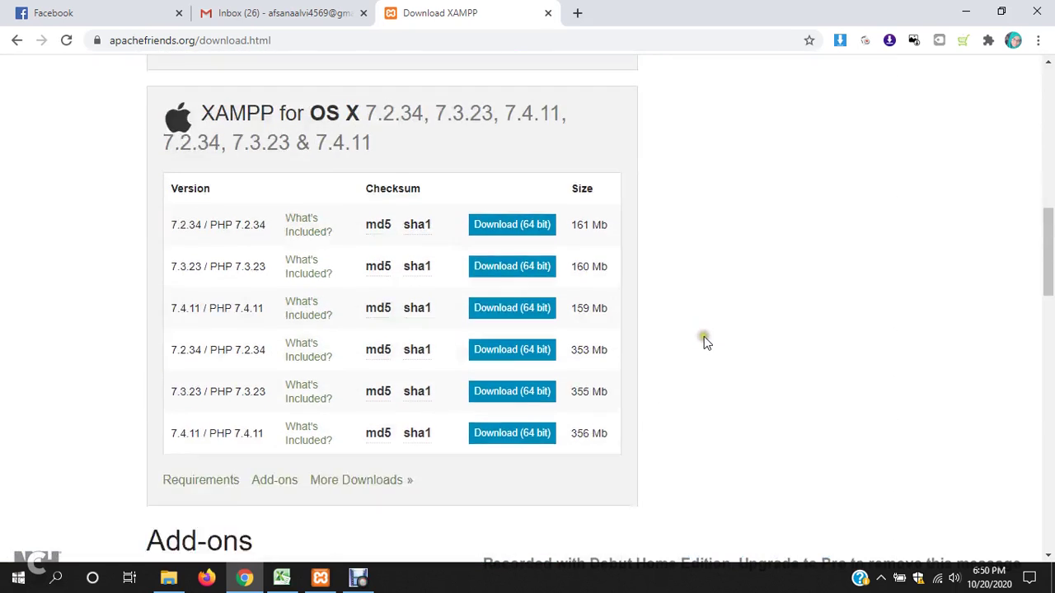
pyautogui.scroll(-12, 441, 355)
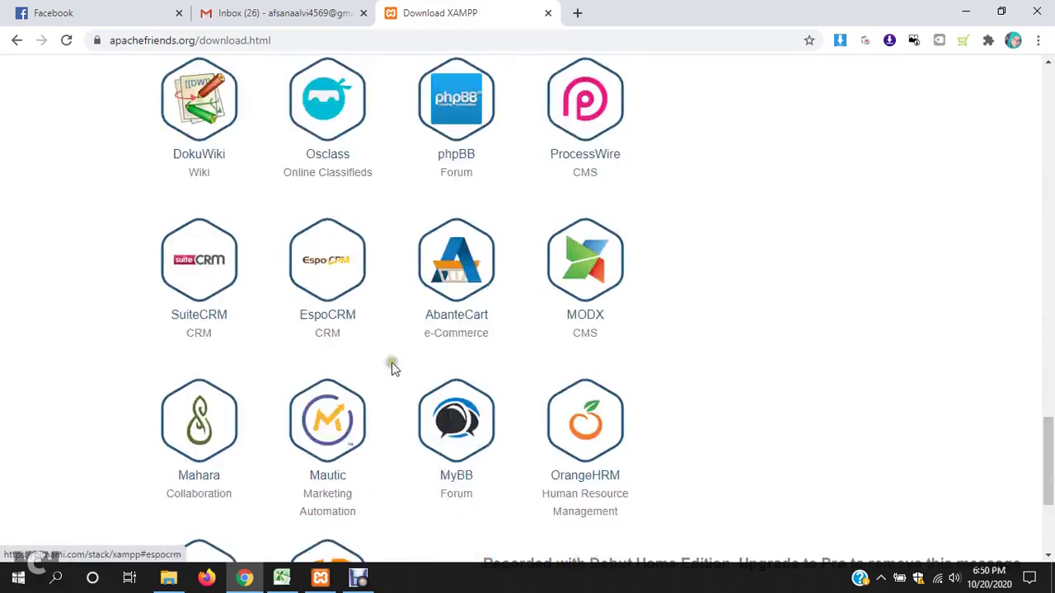
pyautogui.moveTo(1048, 485); pyautogui.dragTo(1006, 126)
pyautogui.scroll(2, 448, 308)
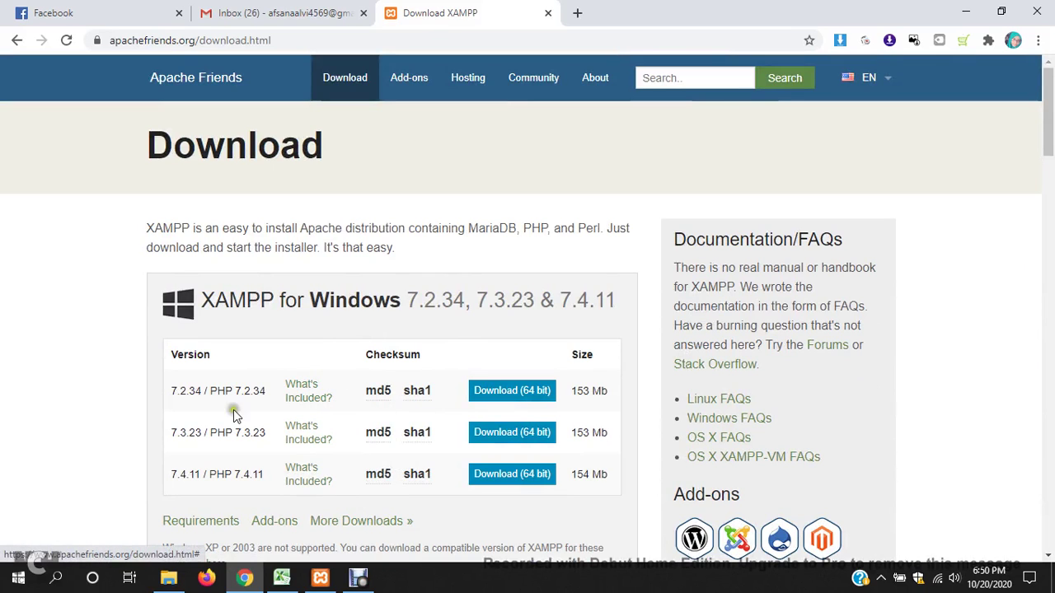
pyautogui.scroll(-2, 586, 383)
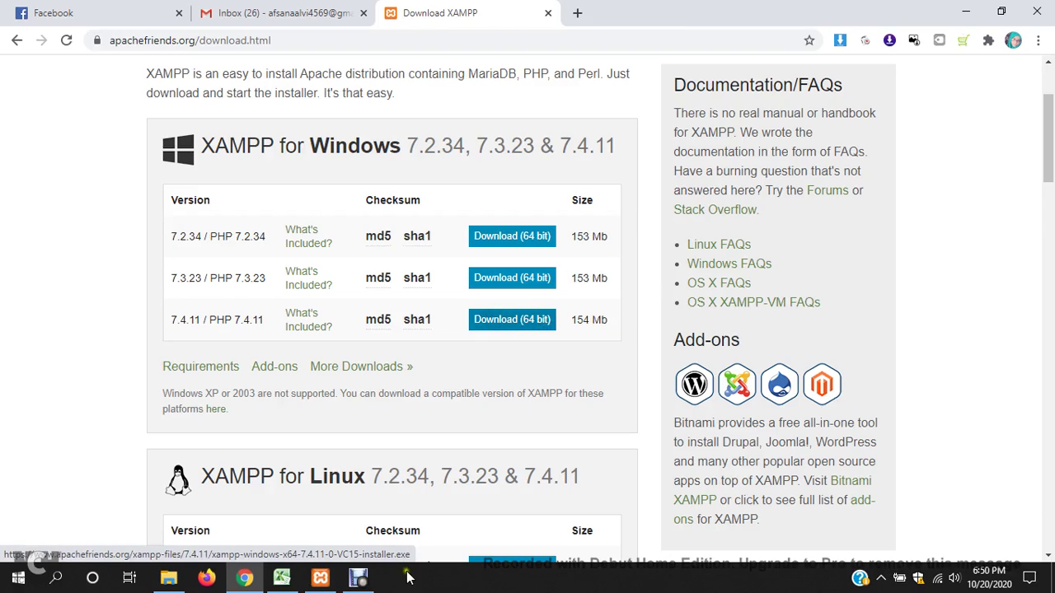
# - Briefly check the XAMPP Control Panel, then open a new browser tab
pyautogui.click(333, 583)
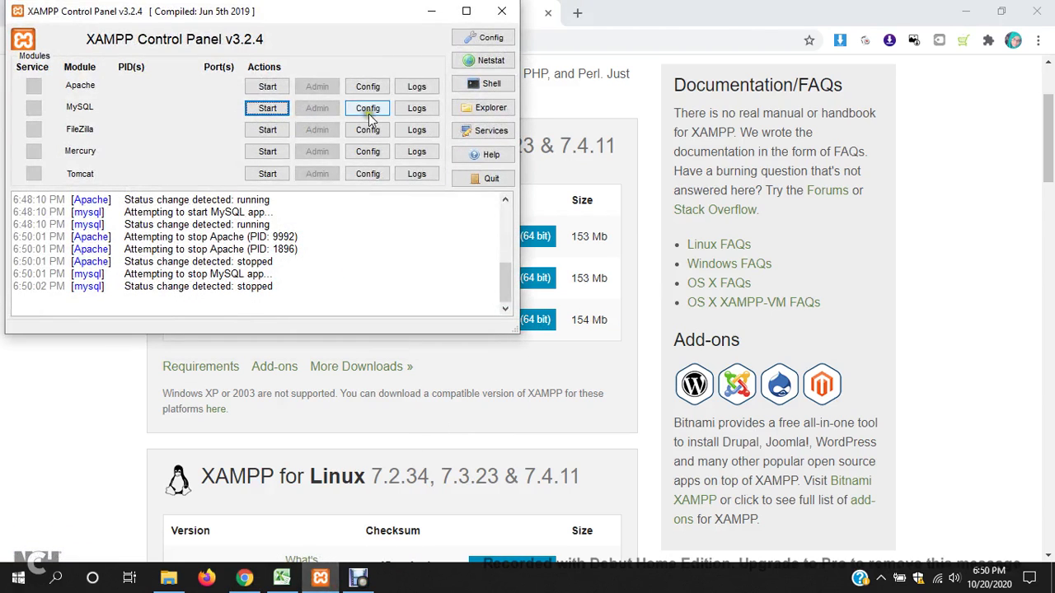
pyautogui.click(431, 10)
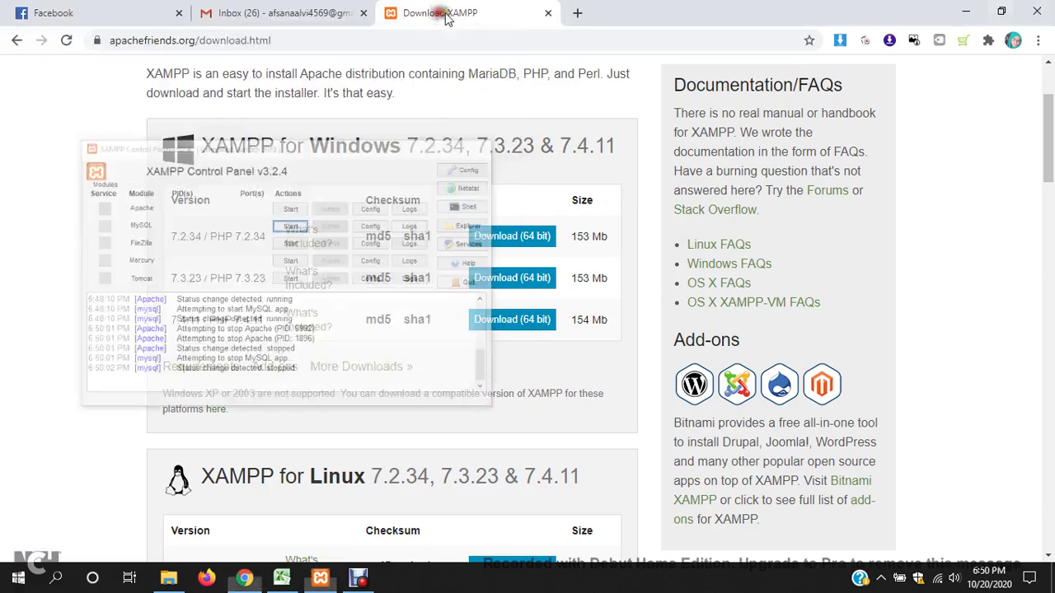
pyautogui.click(580, 13)
# - Search Google for 'wordpress' and open the WordPress.org result
pyautogui.write('word')
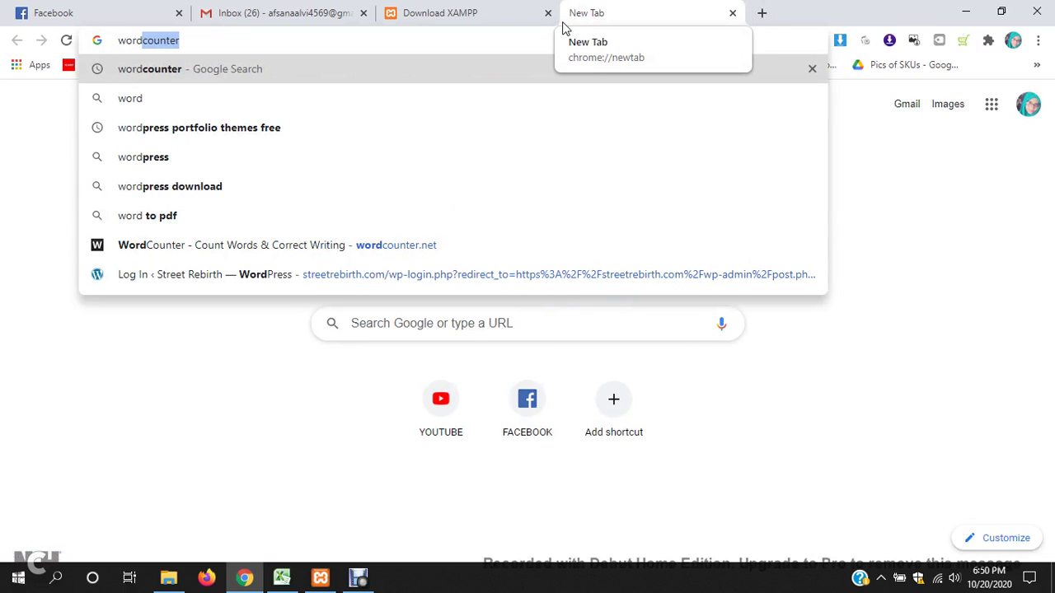
pyautogui.write('press')
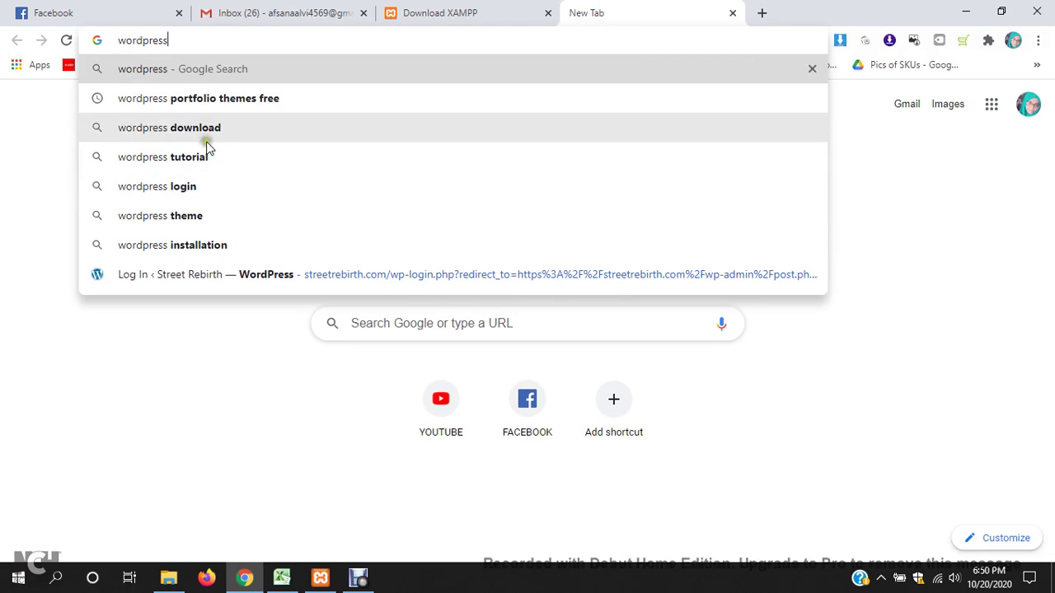
pyautogui.click(202, 214)
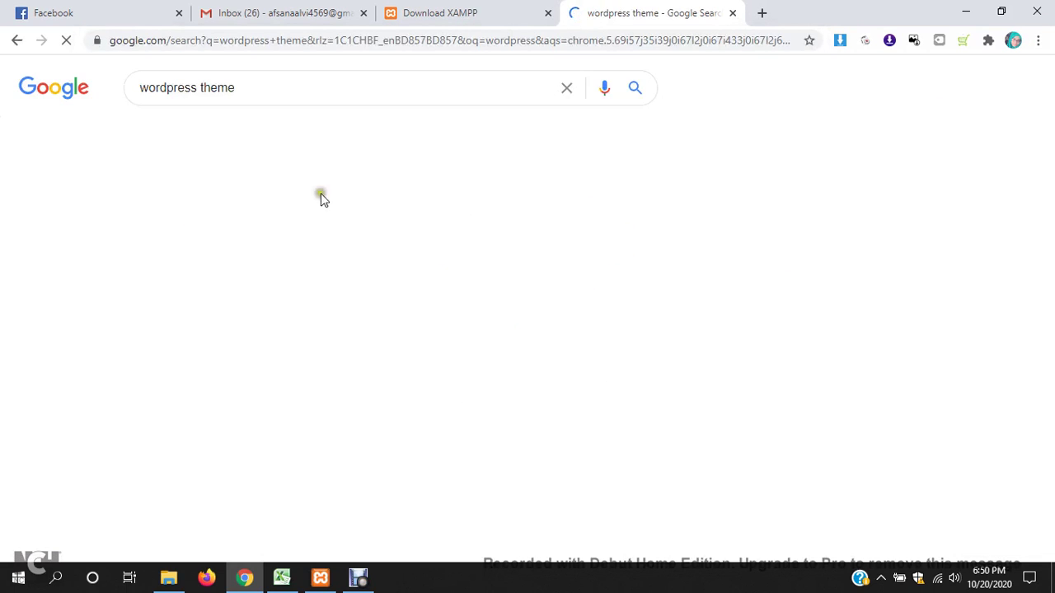
pyautogui.scroll(-3, 224, 408)
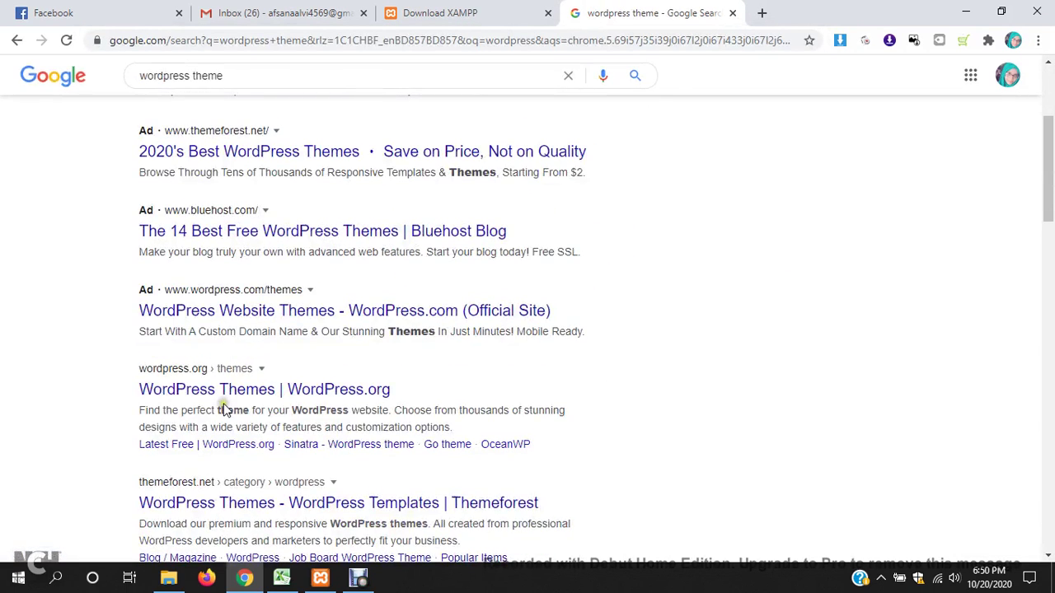
pyautogui.click(223, 389)
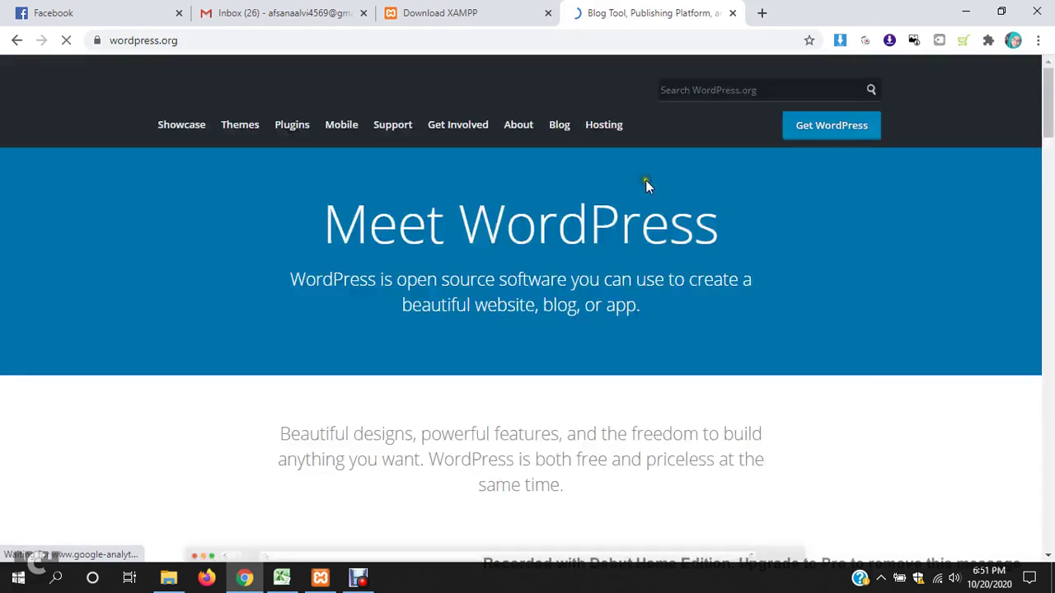
# - Download wordpress-5.5.1.zip from the Get WordPress page and dismiss the thank-you popup
pyautogui.click(853, 128)
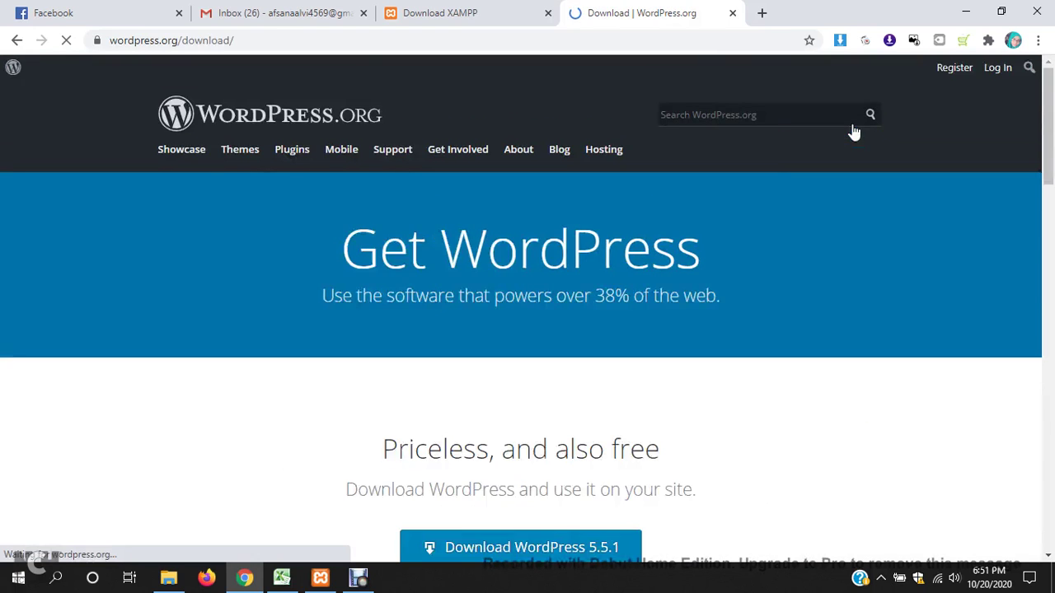
pyautogui.scroll(-4, 717, 251)
pyautogui.click(577, 325)
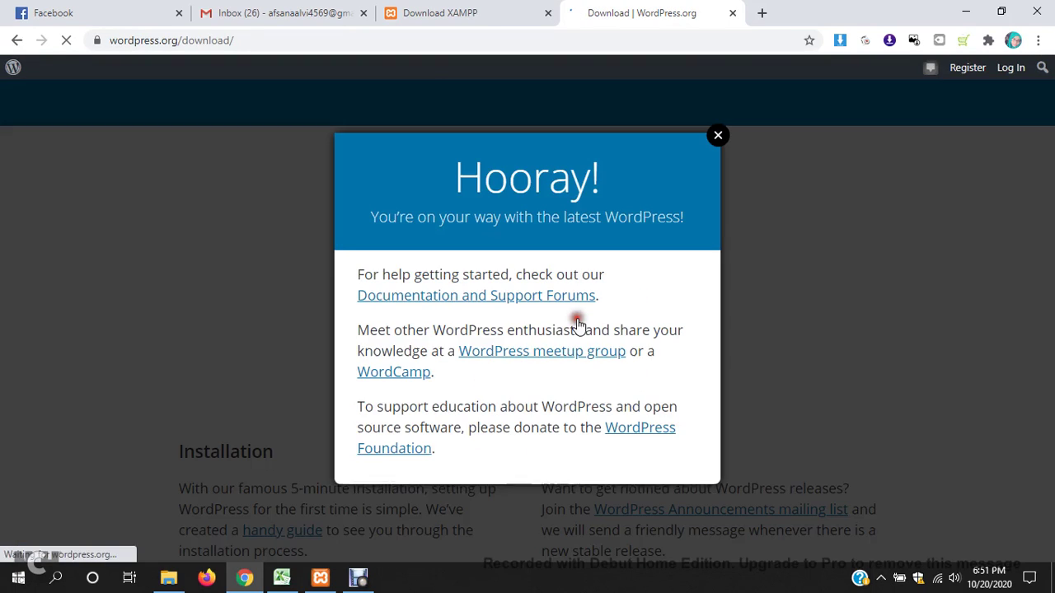
pyautogui.click(718, 135)
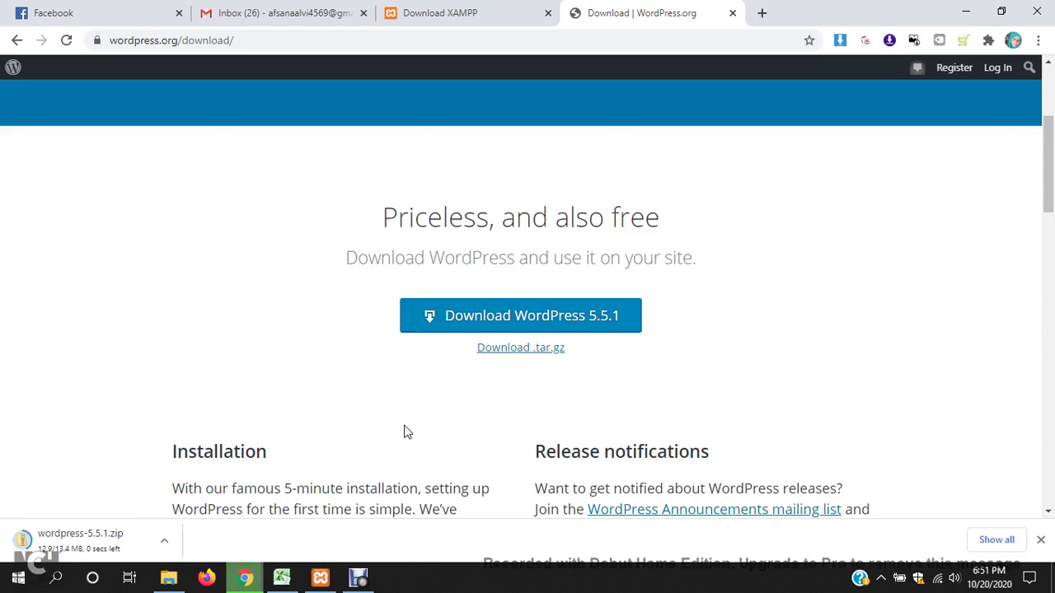
pyautogui.click(375, 577)
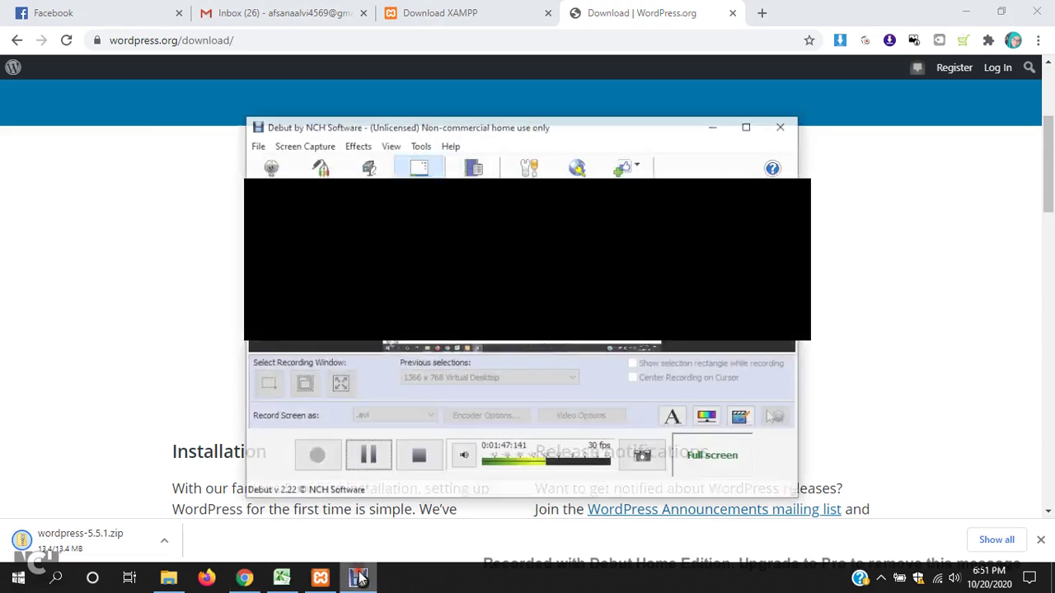
# - Open Downloads in File Explorer and start extracting wordpress-5.5.1.zip there
pyautogui.click(364, 448)
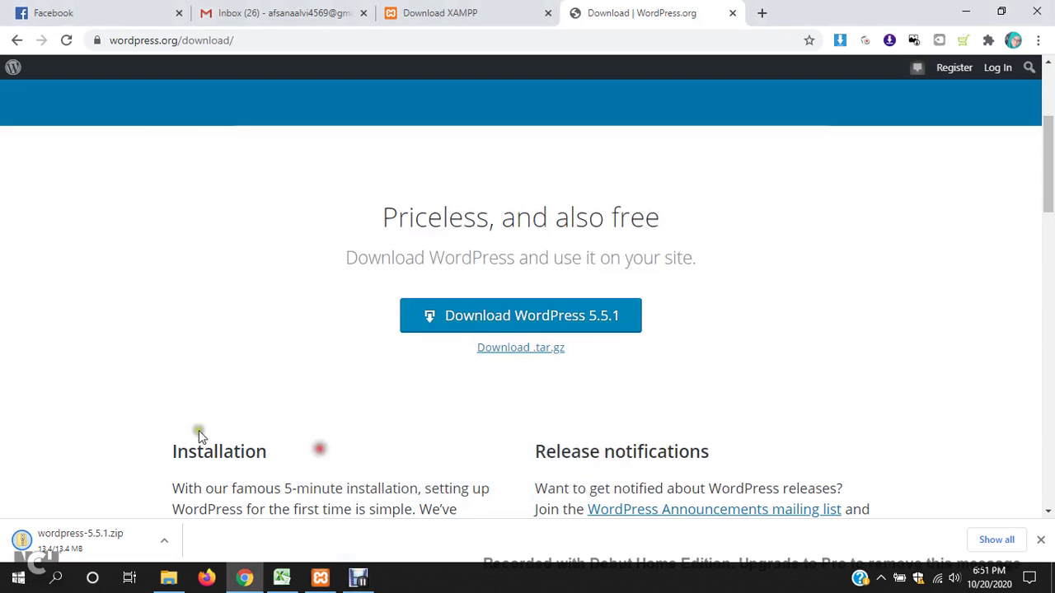
pyautogui.click(168, 577)
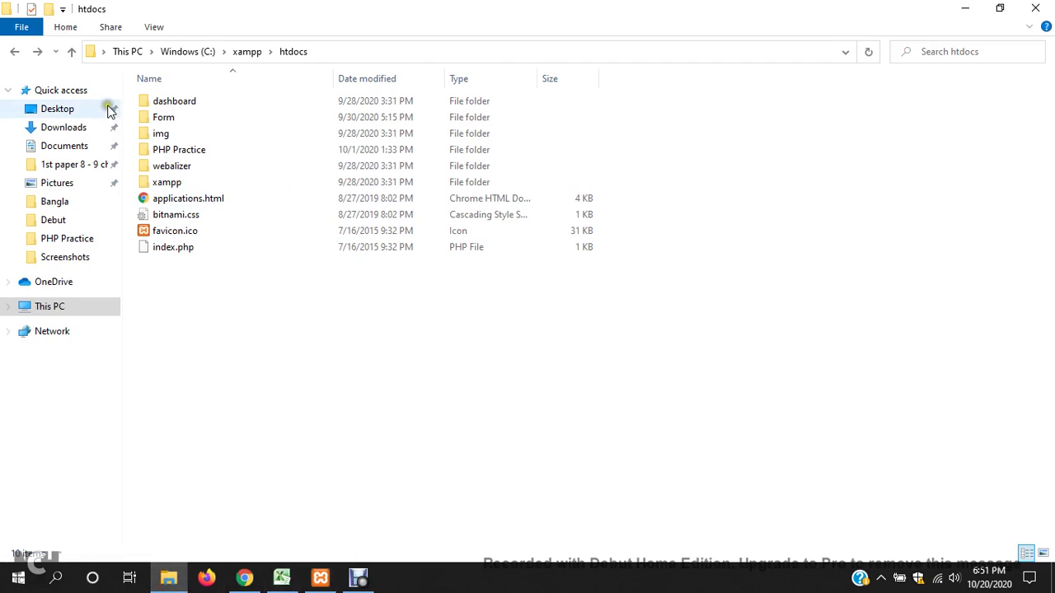
pyautogui.click(72, 307)
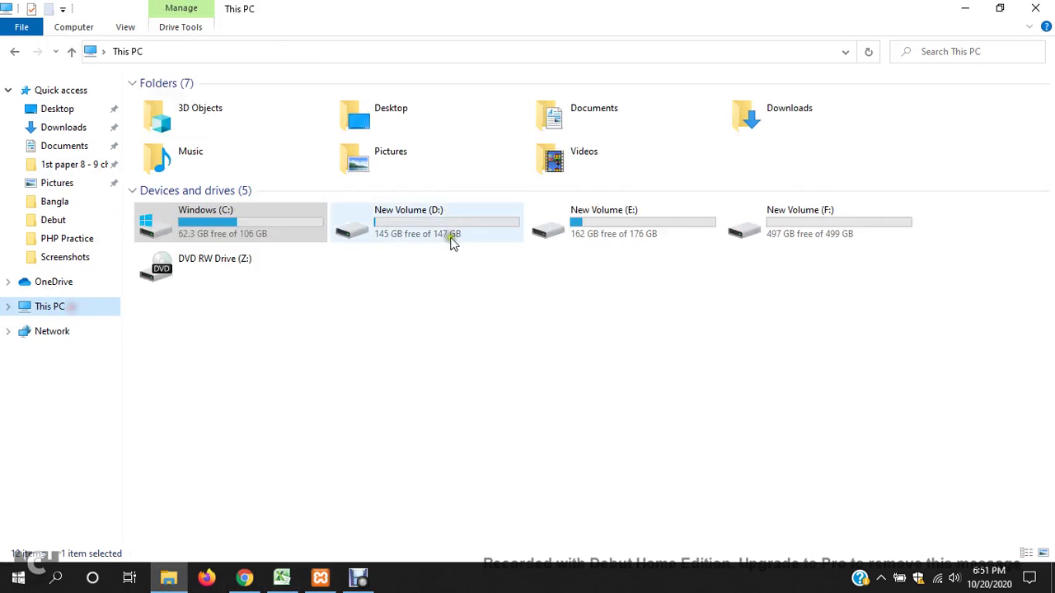
pyautogui.click(622, 115)
pyautogui.click(820, 120)
pyautogui.doubleClick(820, 119)
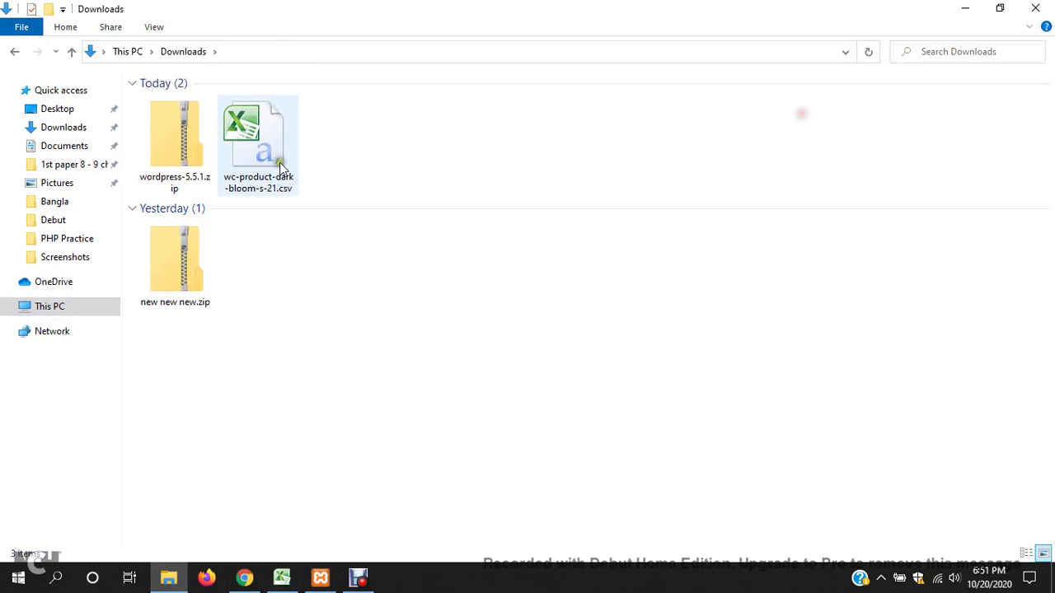
pyautogui.click(172, 160)
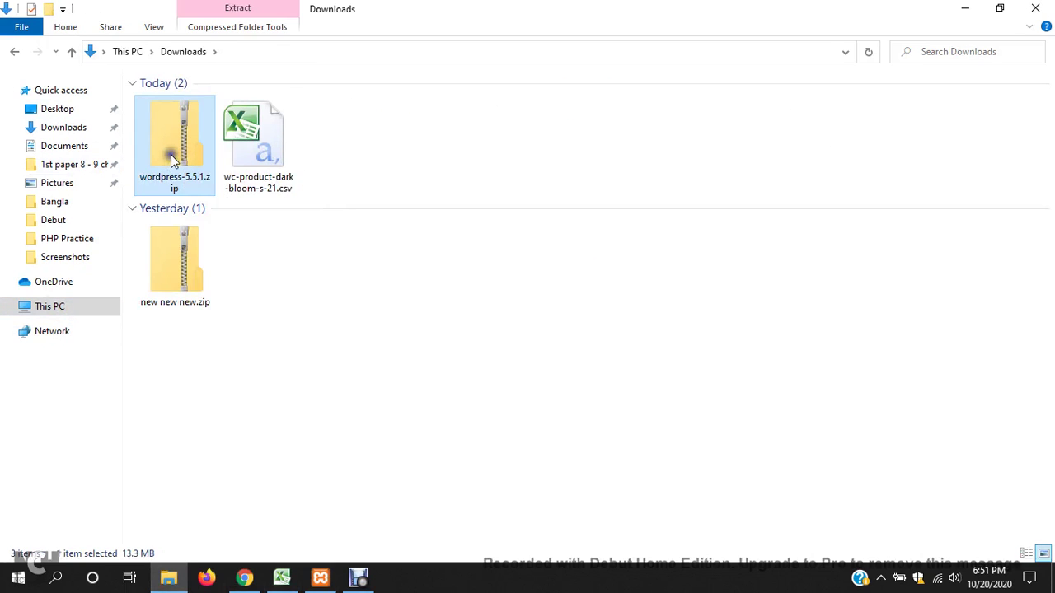
pyautogui.rightClick(169, 154)
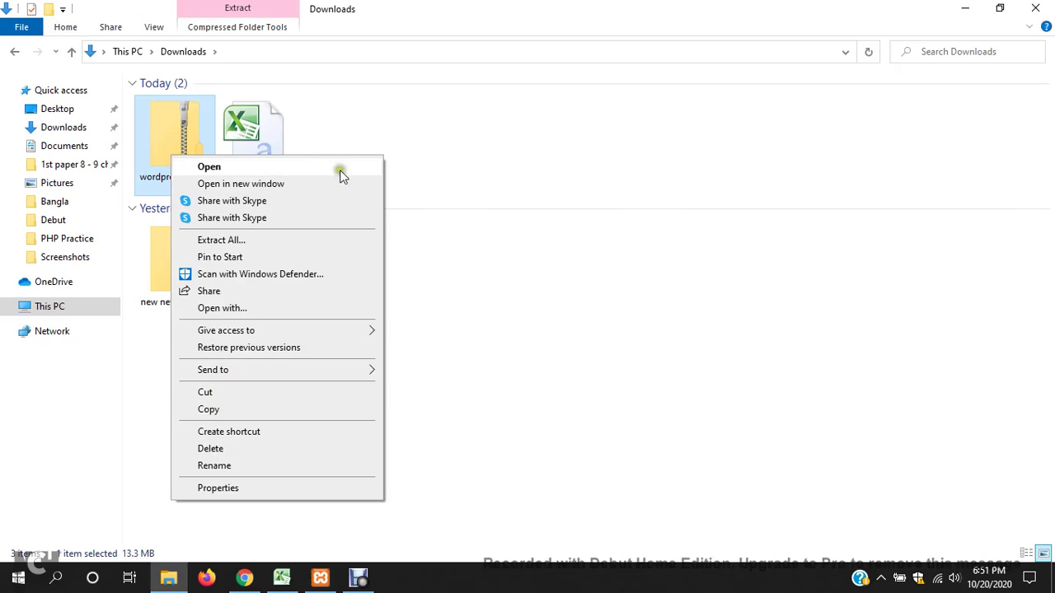
pyautogui.click(228, 240)
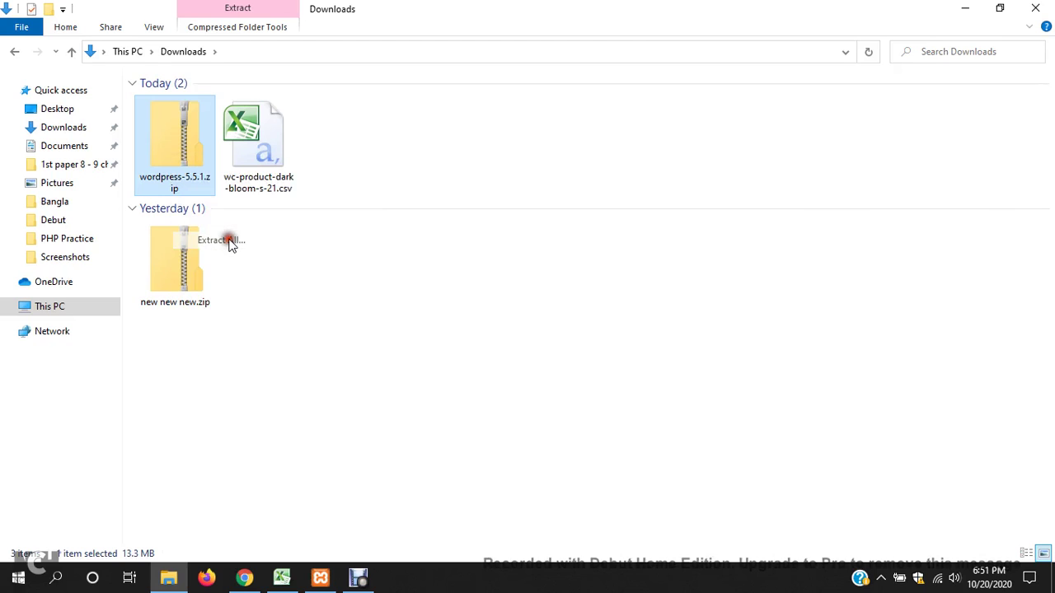
pyautogui.click(683, 437)
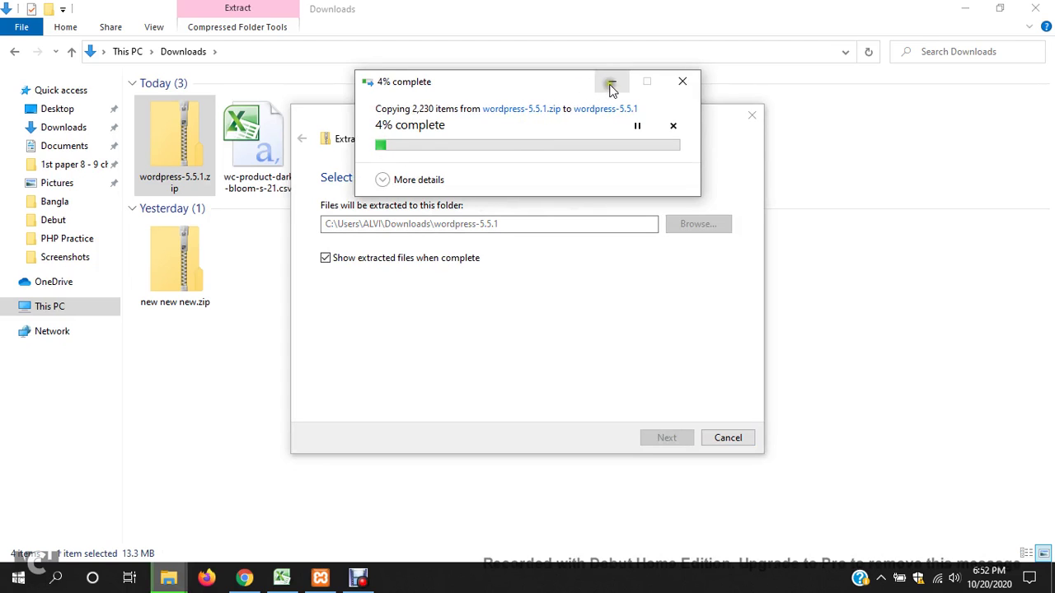
# - Cancel the extraction and delete the partly extracted wordpress-5.5.1 folder
pyautogui.click(726, 436)
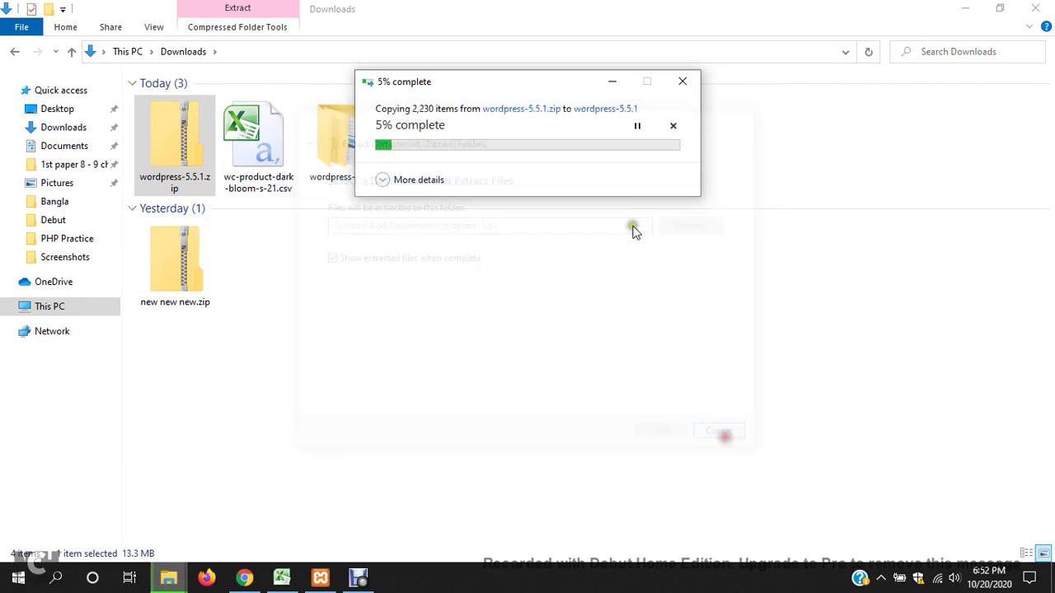
pyautogui.click(686, 86)
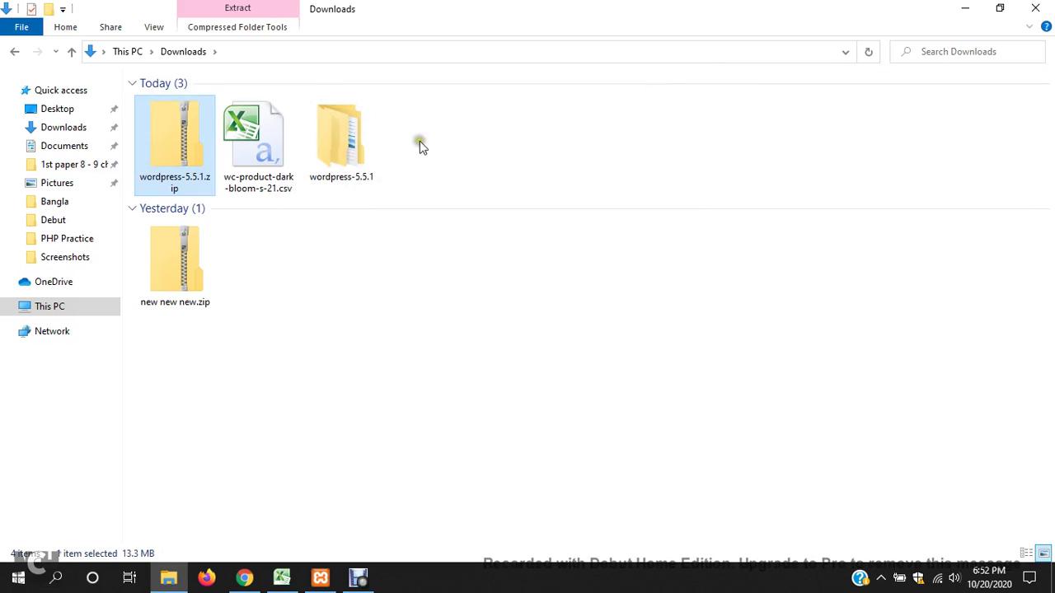
pyautogui.click(375, 144)
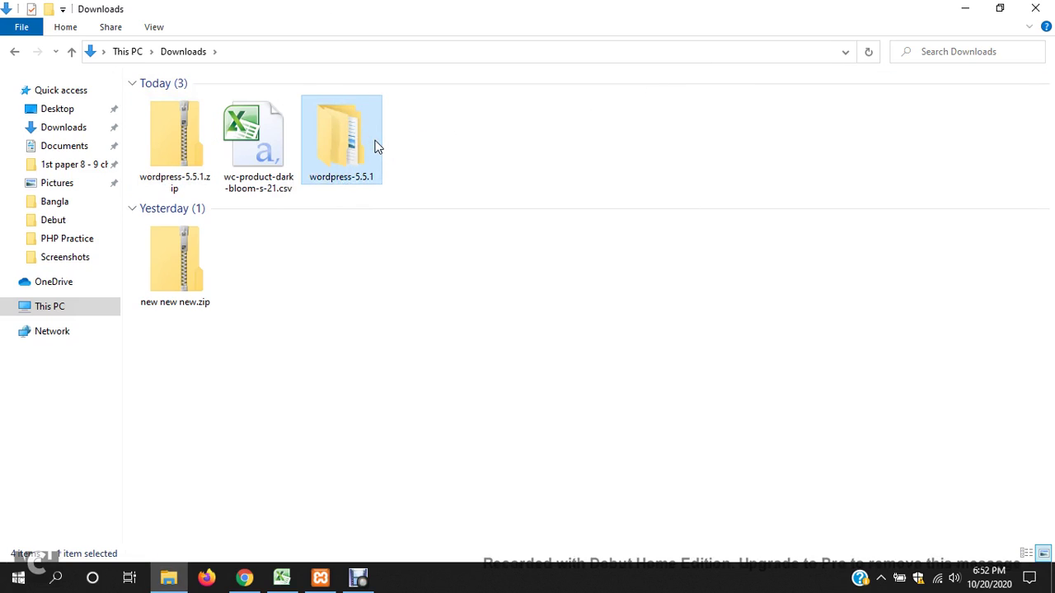
pyautogui.press('Delete')
# - Paste wordpress-5.5.1.zip into C:\xampp\htdocs
pyautogui.click(180, 148)
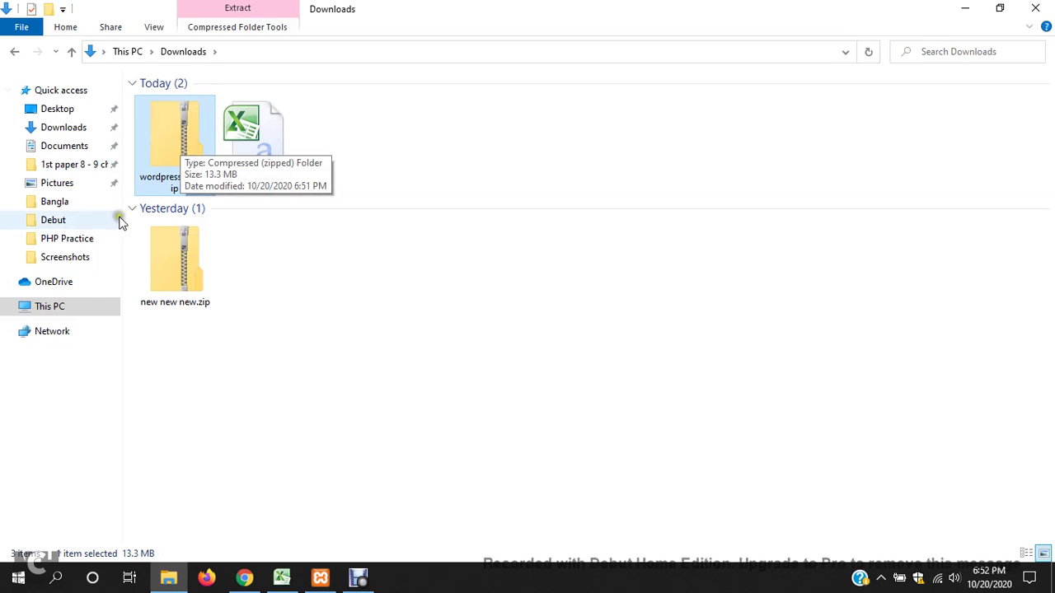
pyautogui.click(71, 313)
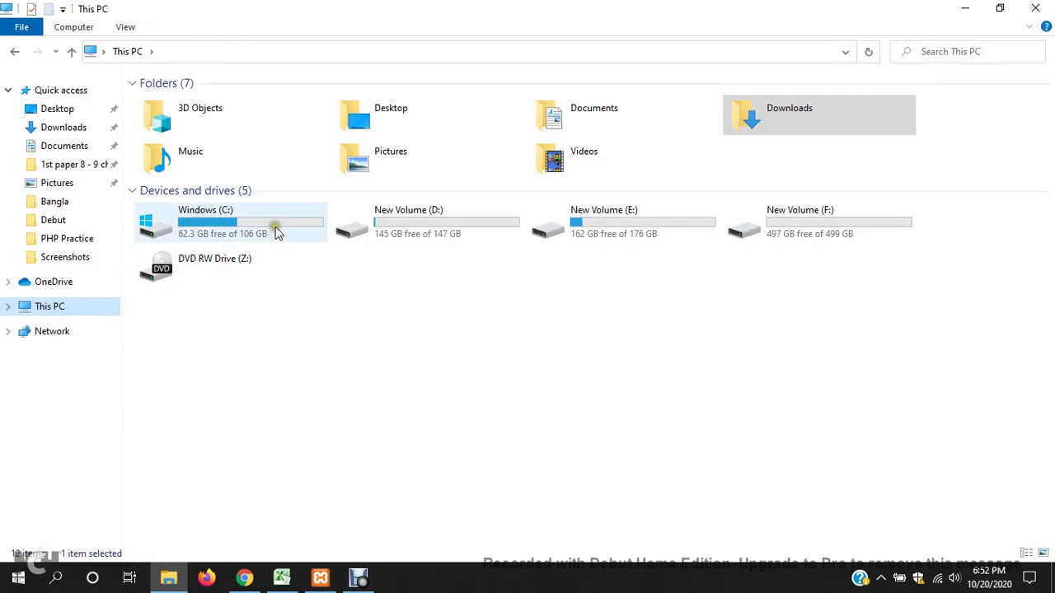
pyautogui.doubleClick(275, 228)
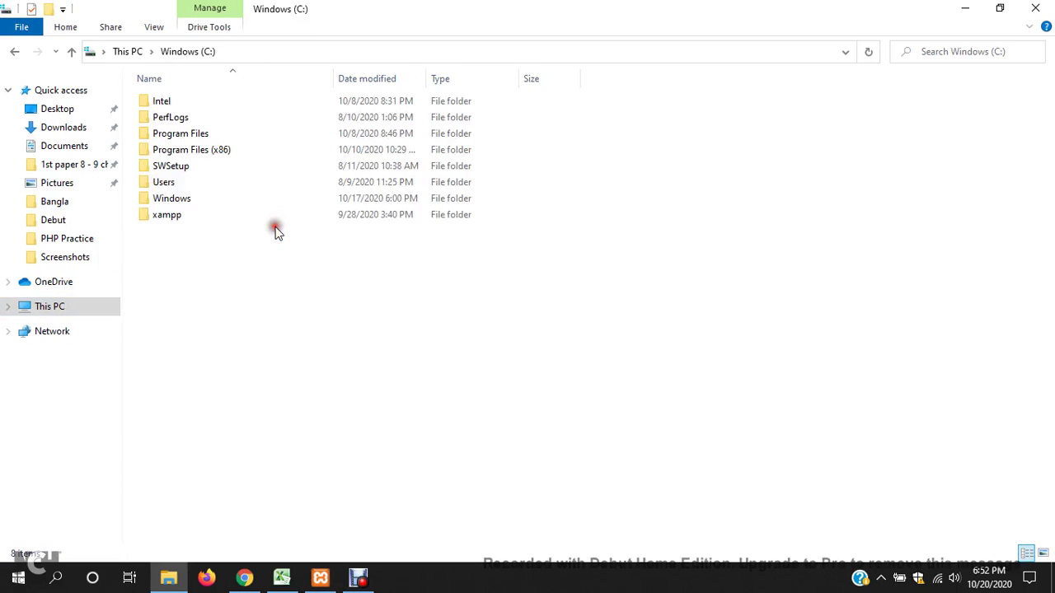
pyautogui.click(192, 216)
pyautogui.doubleClick(191, 216)
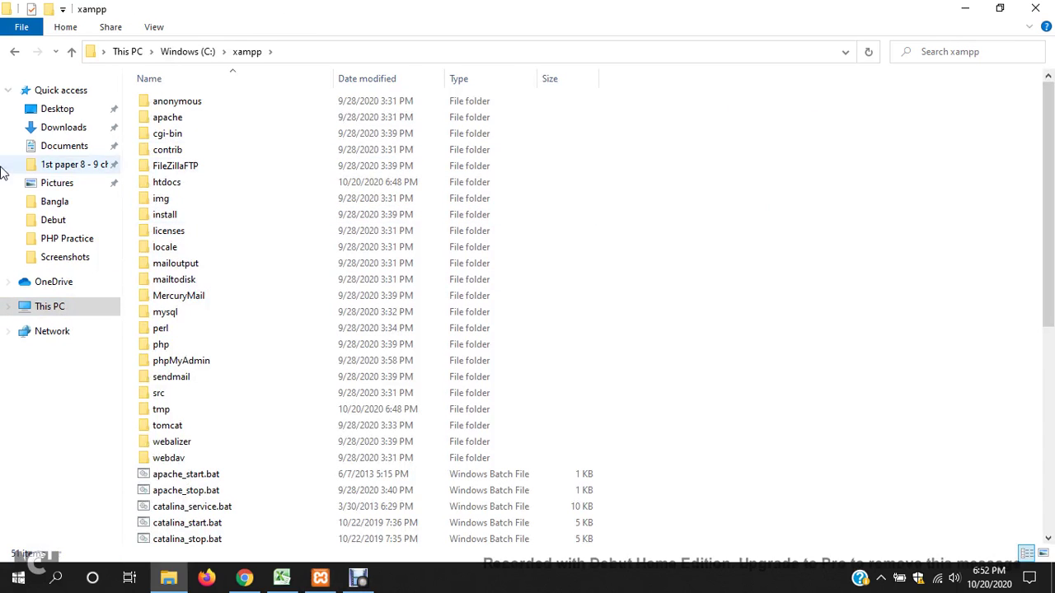
pyautogui.doubleClick(175, 188)
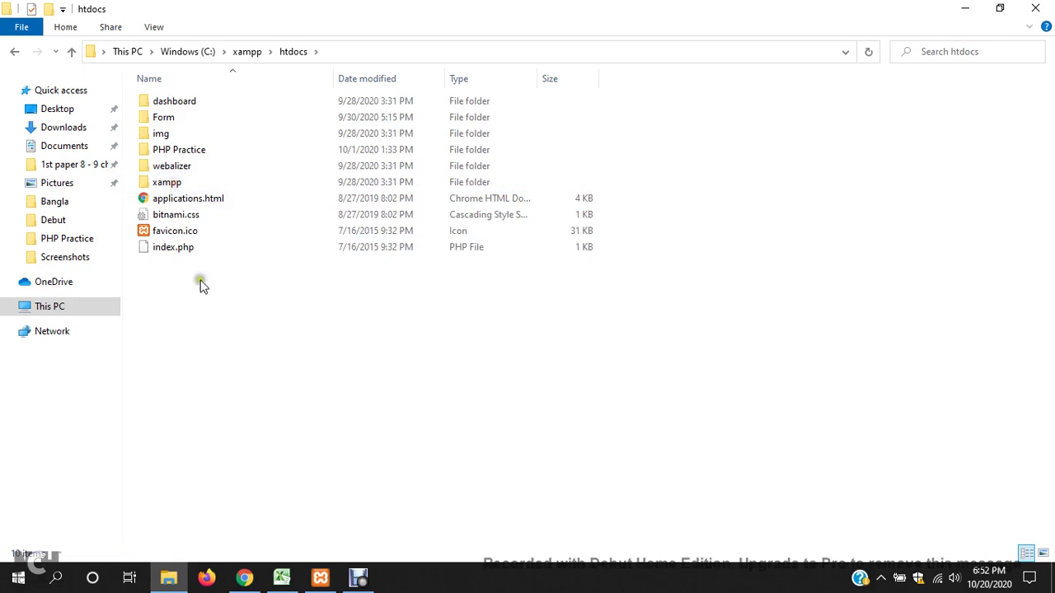
pyautogui.rightClick(201, 310)
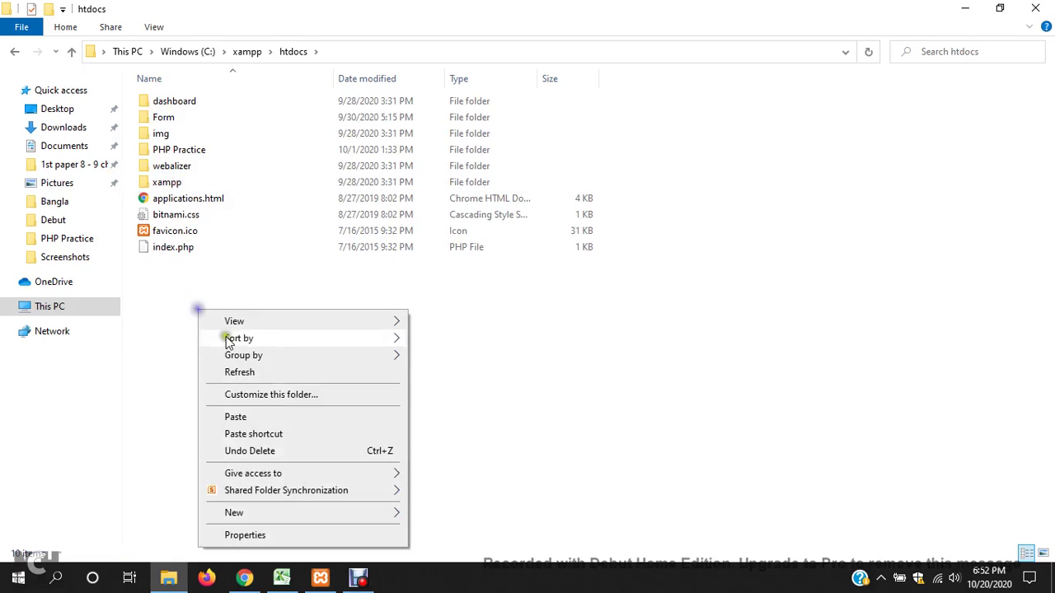
pyautogui.click(231, 420)
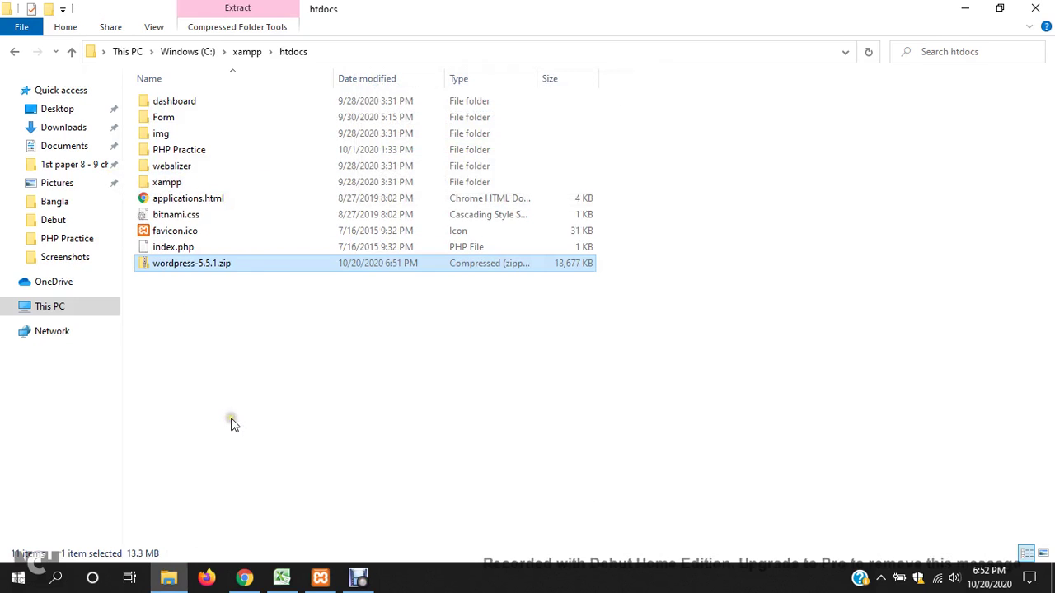
# - Start Extract All on the pasted zip, then cancel it
pyautogui.rightClick(257, 269)
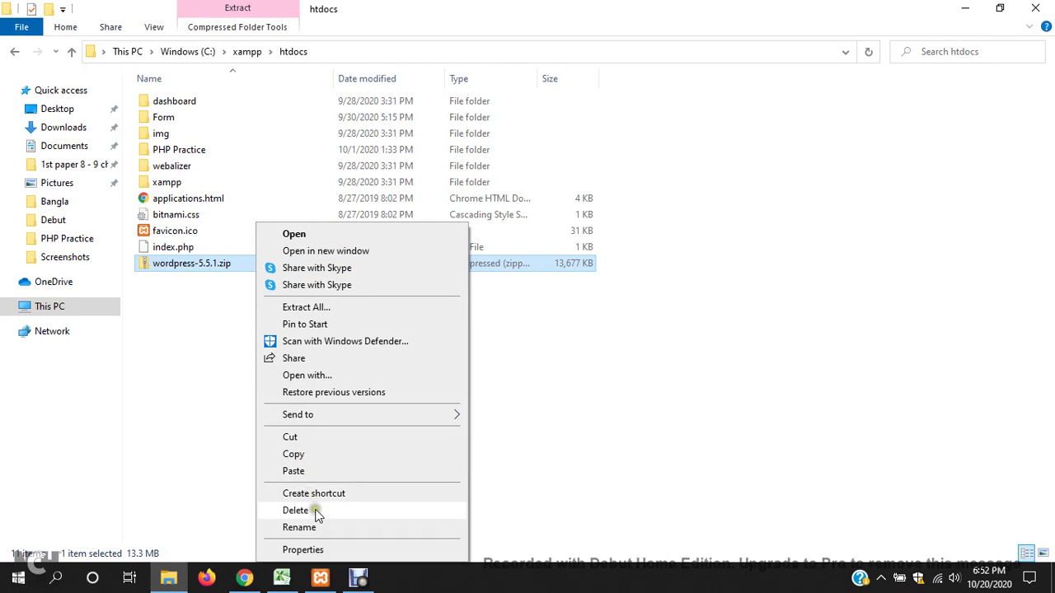
pyautogui.click(306, 307)
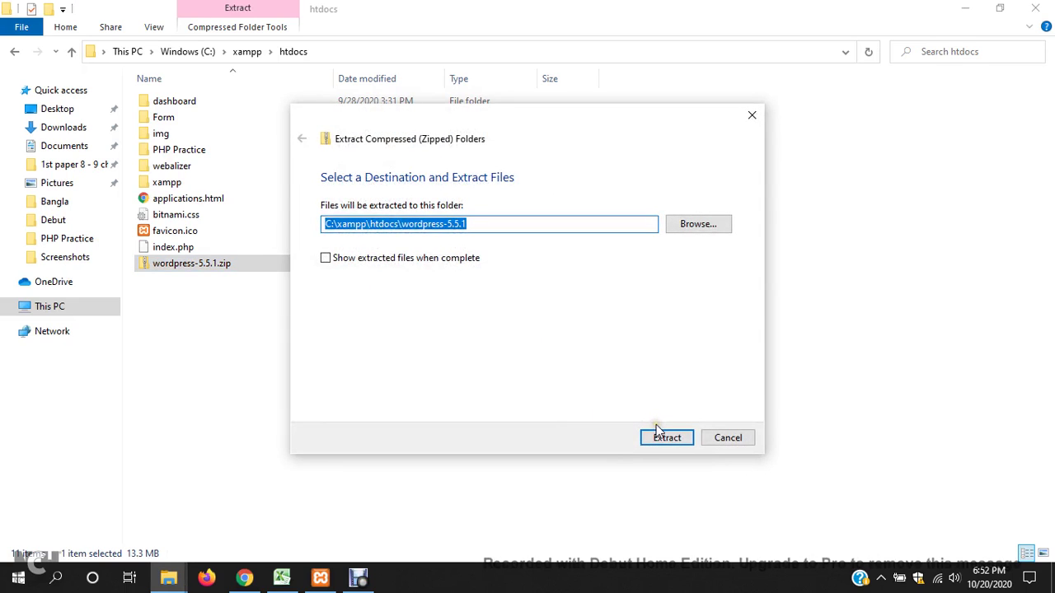
pyautogui.click(730, 437)
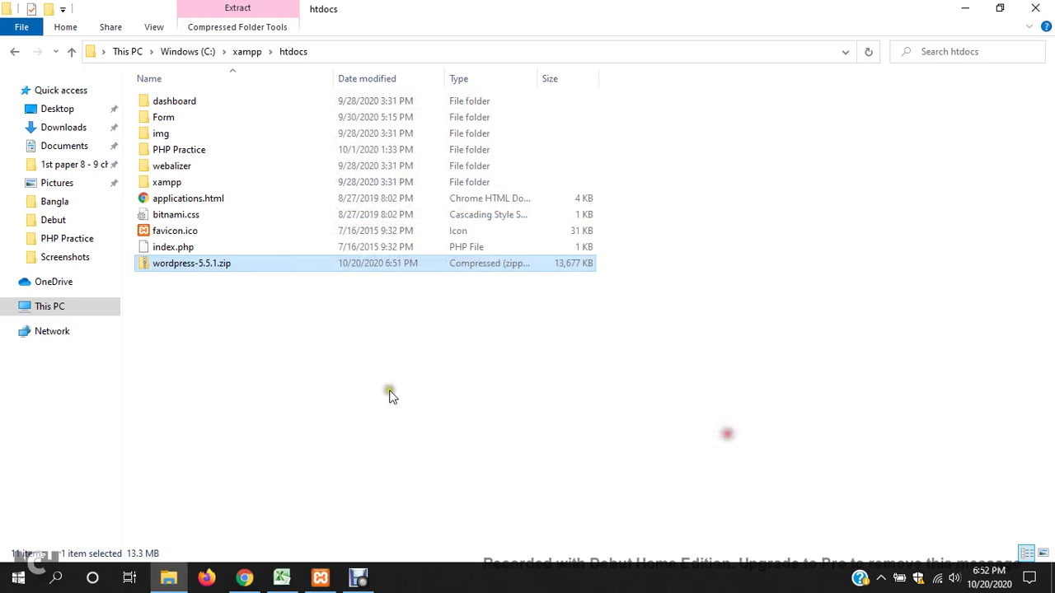
# - Create a new folder named 'Ja' in htdocs
pyautogui.rightClick(189, 324)
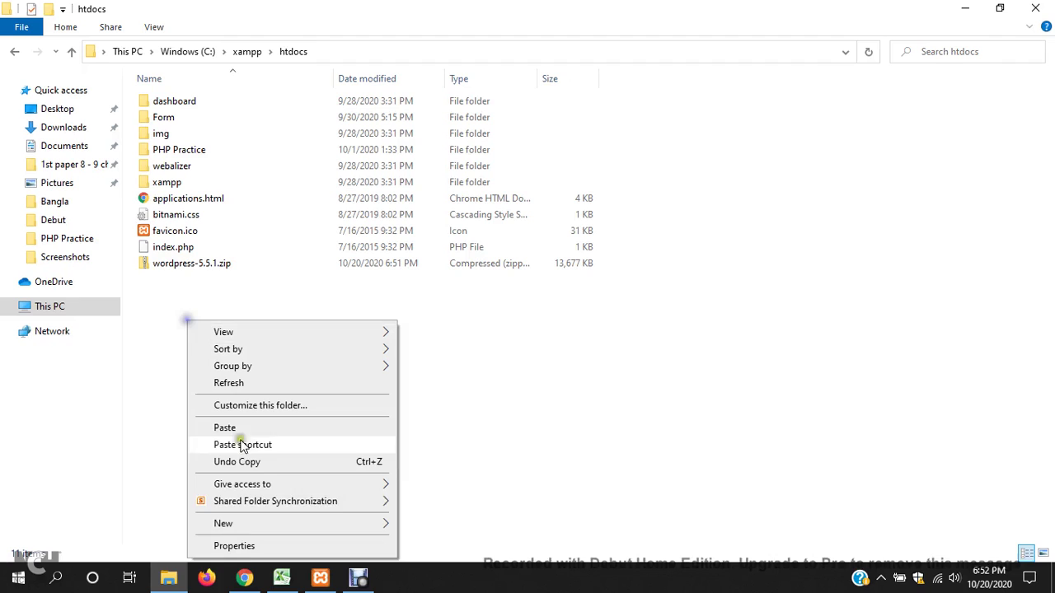
pyautogui.click(257, 525)
pyautogui.click(450, 366)
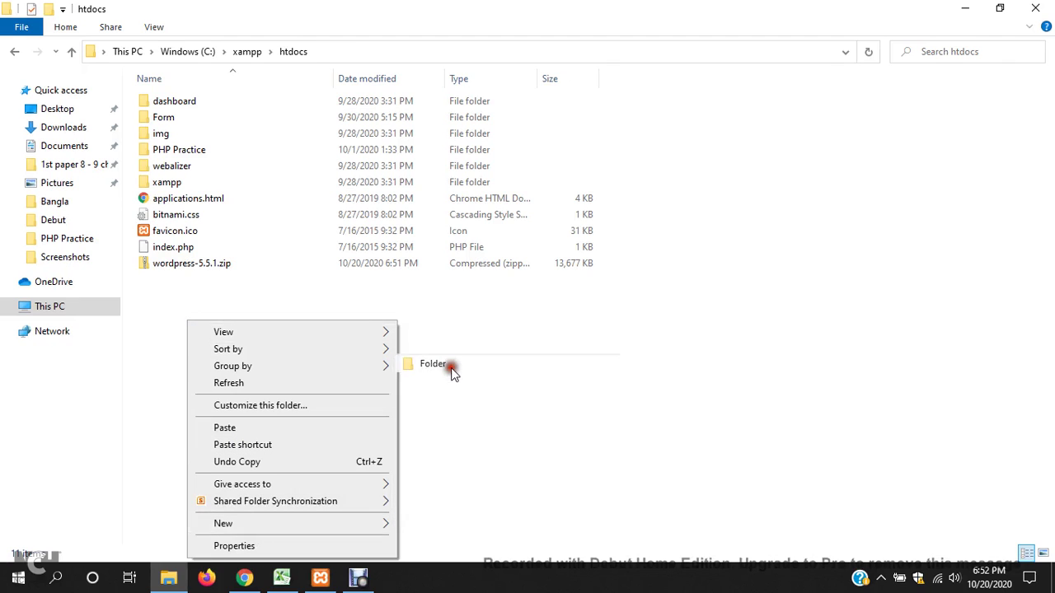
pyautogui.write('Jalal')
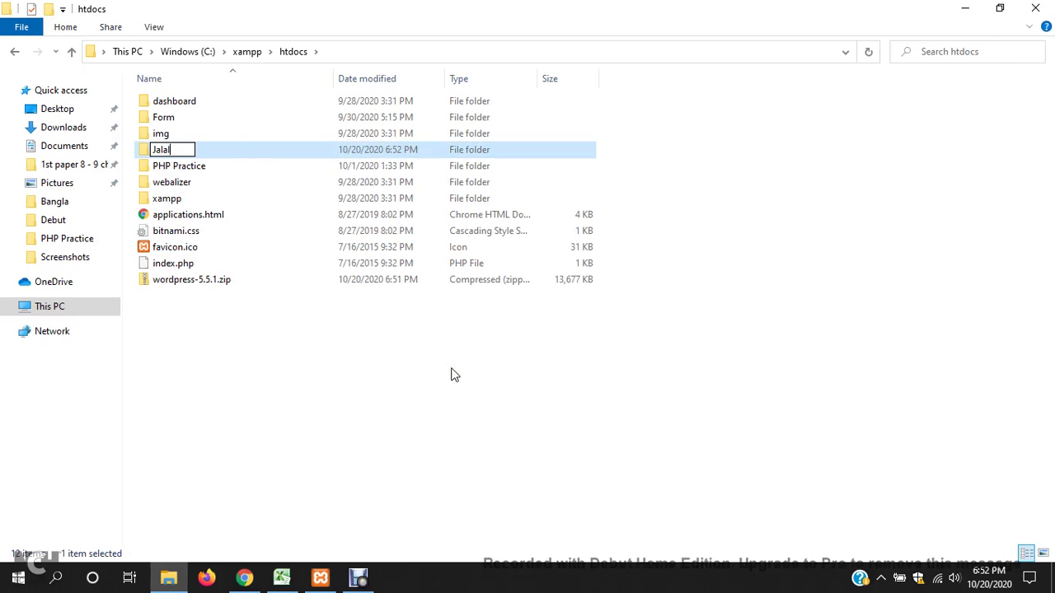
pyautogui.click(313, 363)
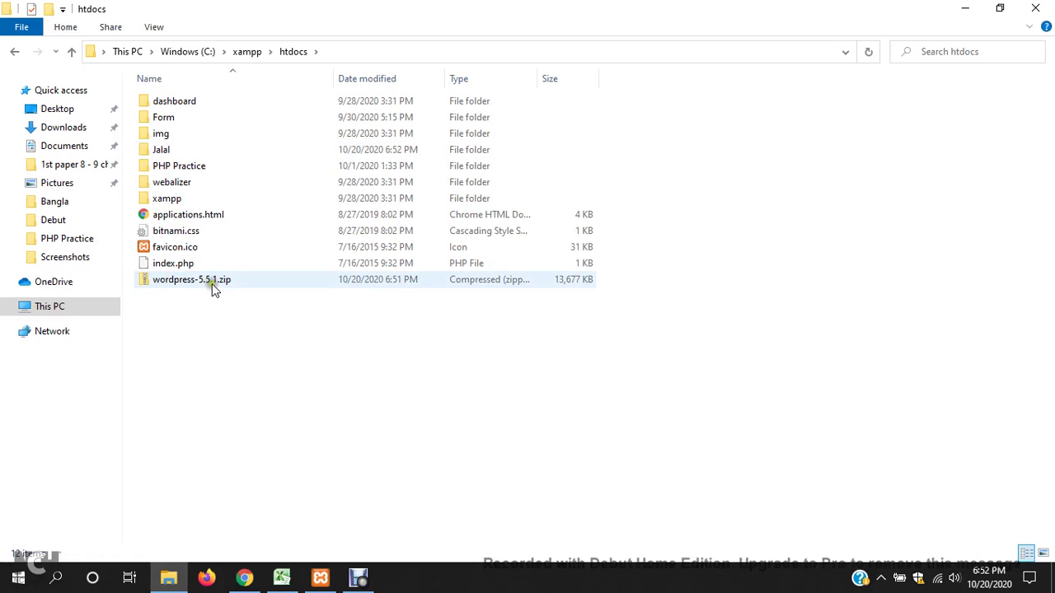
# - Extract wordpress-5.5.1.zip into the new 'Ja' folder under C:\xampp\htdocs
pyautogui.click(212, 284)
pyautogui.rightClick(212, 287)
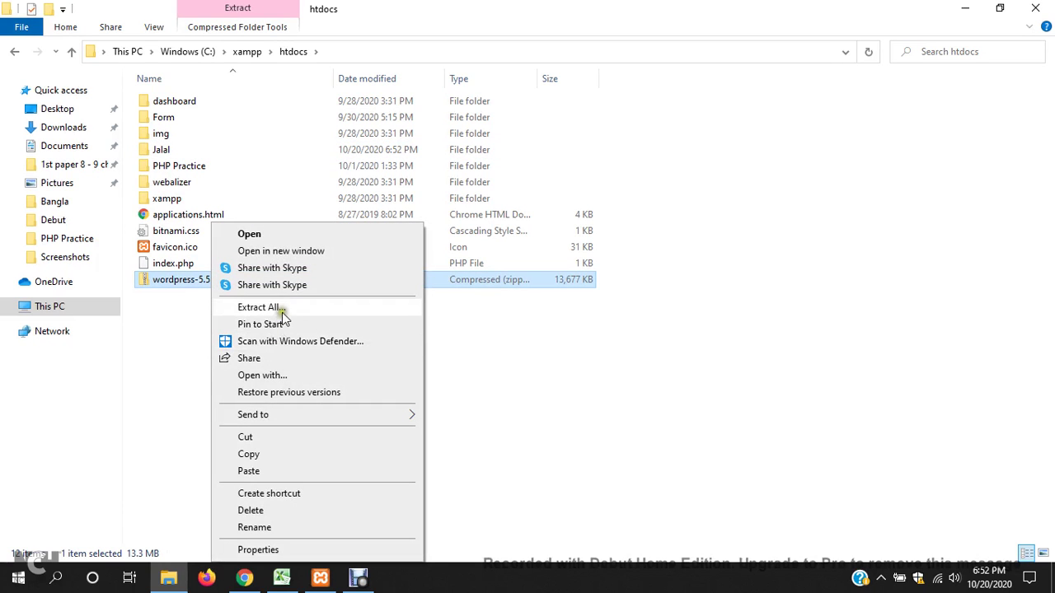
pyautogui.click(280, 307)
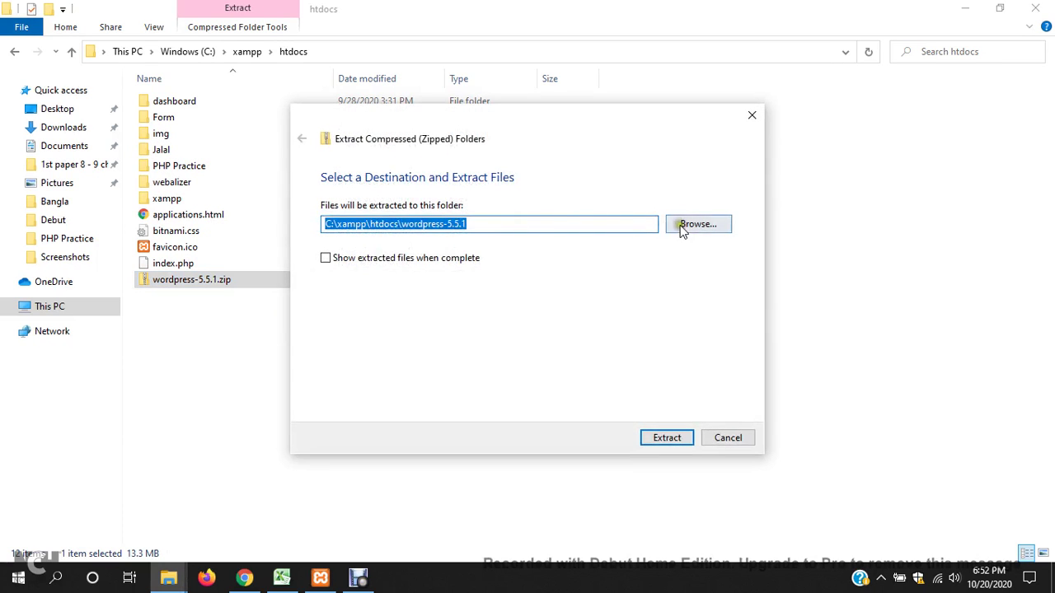
pyautogui.click(676, 231)
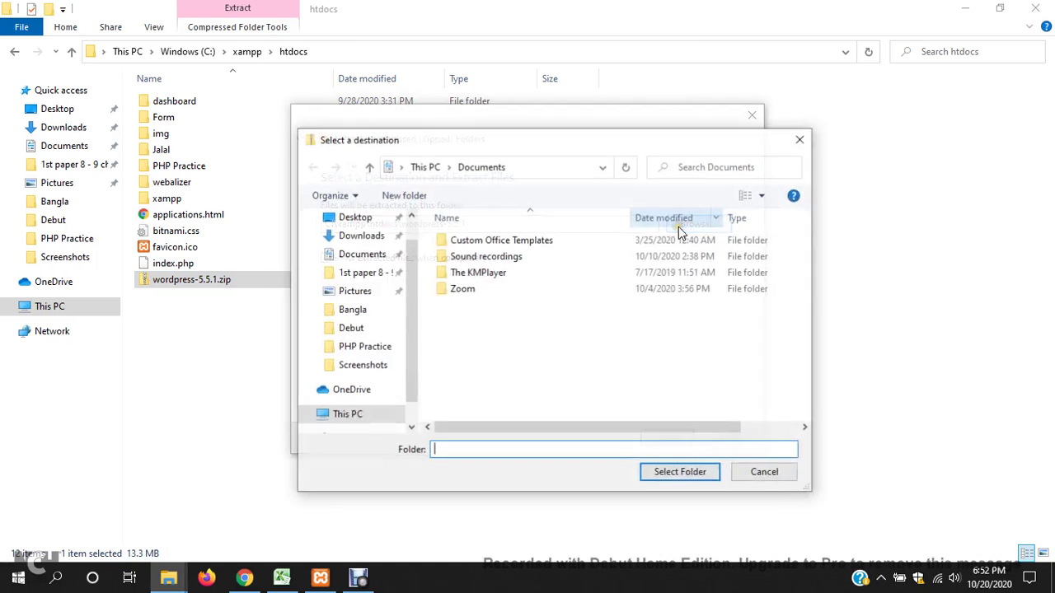
pyautogui.click(353, 416)
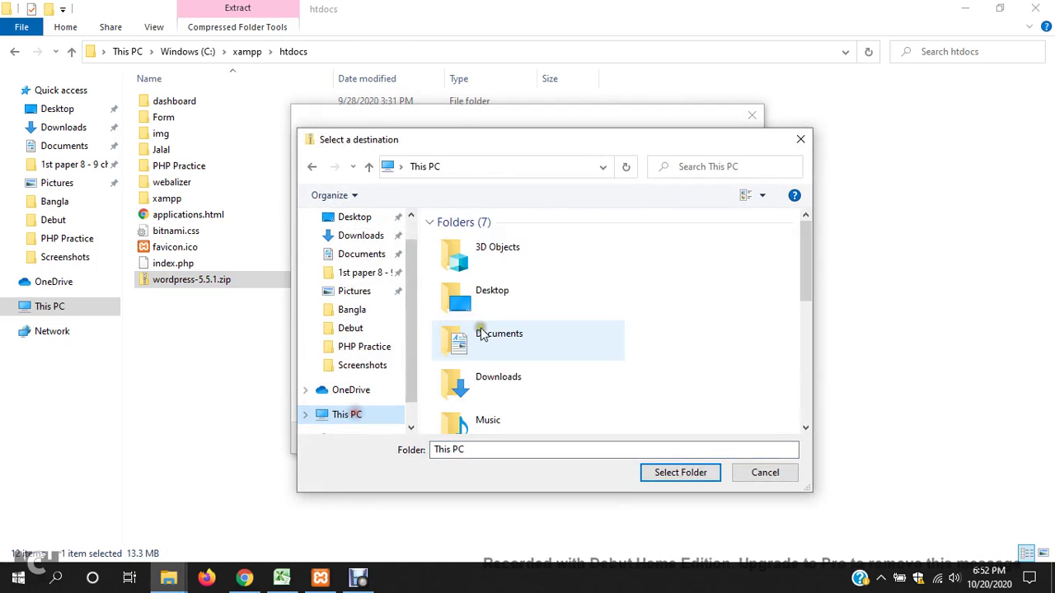
pyautogui.scroll(-3, 497, 330)
pyautogui.doubleClick(531, 362)
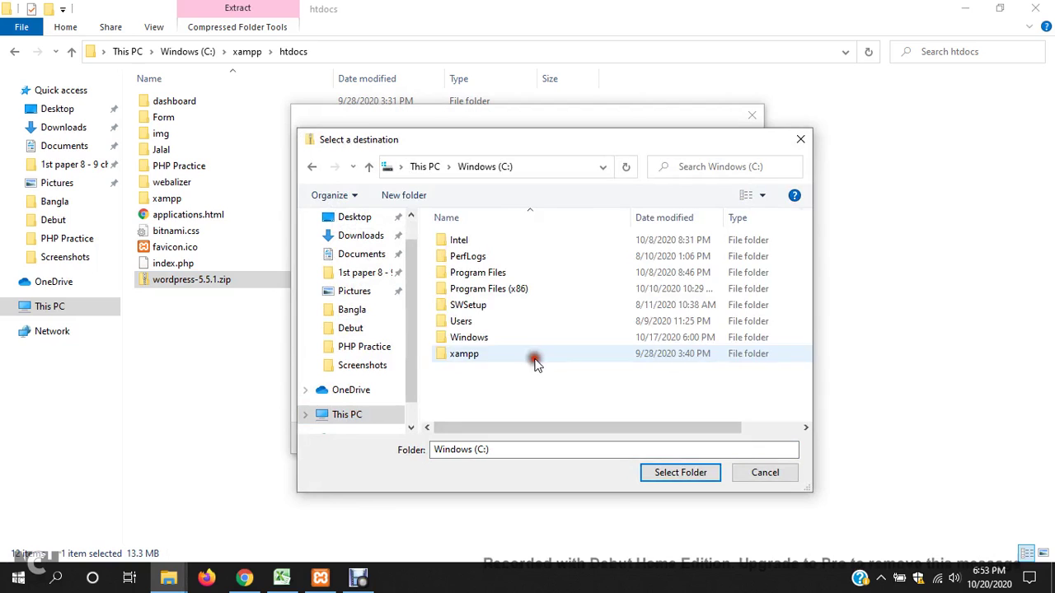
pyautogui.doubleClick(486, 356)
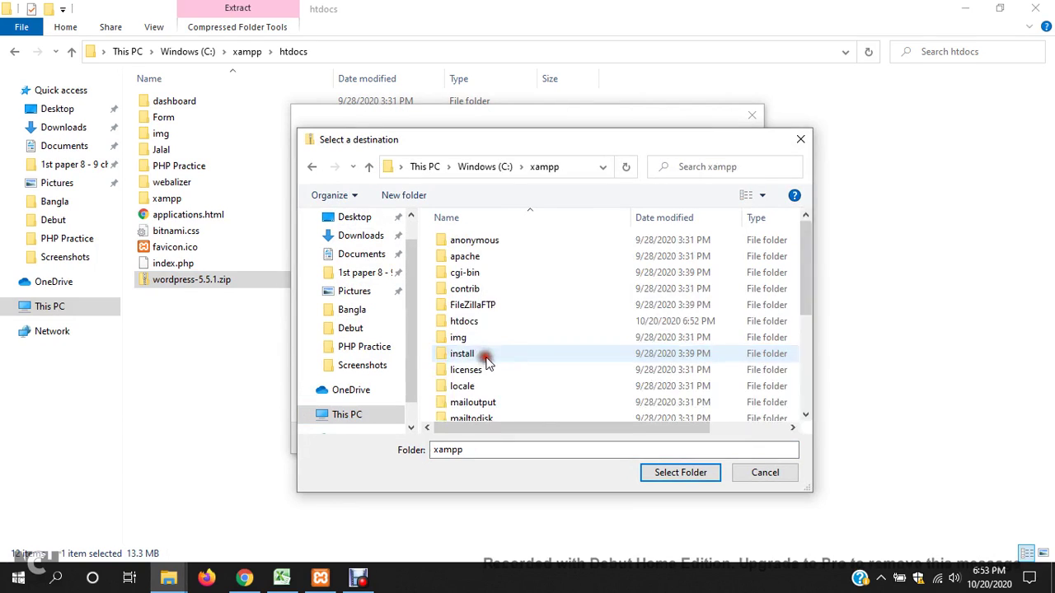
pyautogui.doubleClick(478, 322)
pyautogui.click(476, 287)
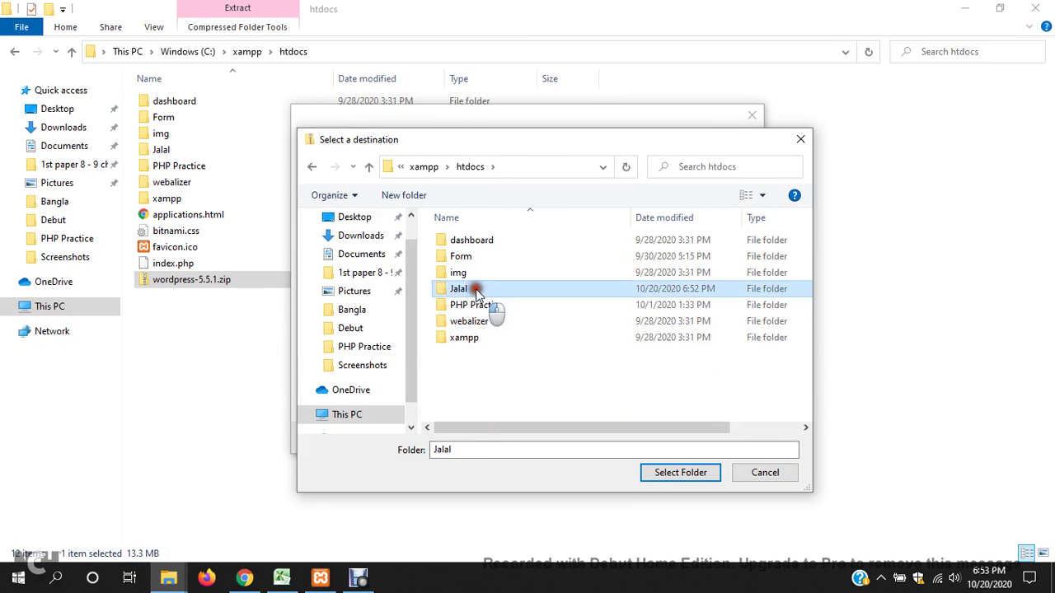
pyautogui.click(688, 472)
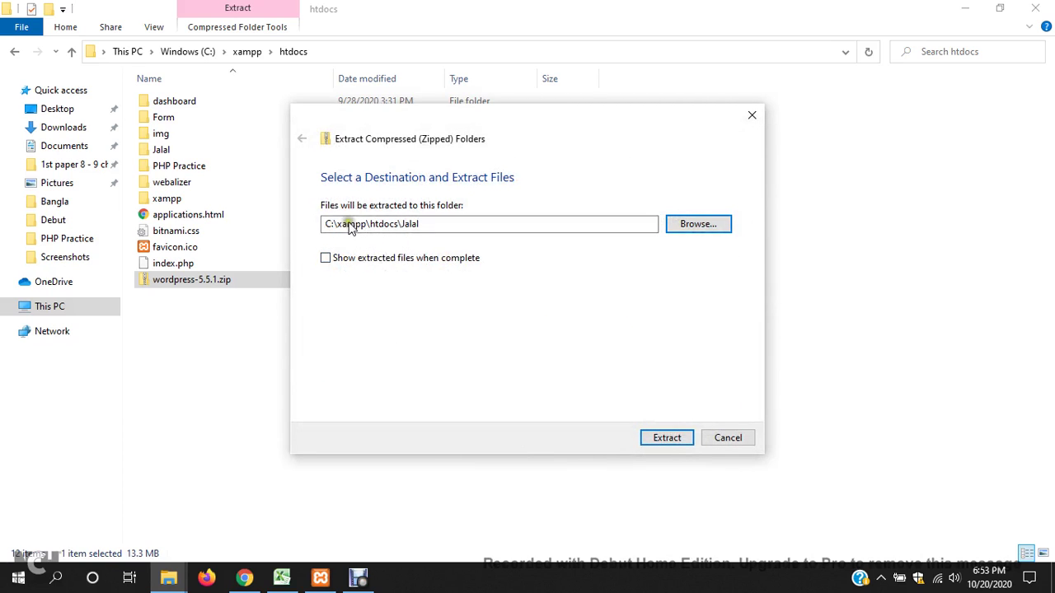
pyautogui.click(646, 441)
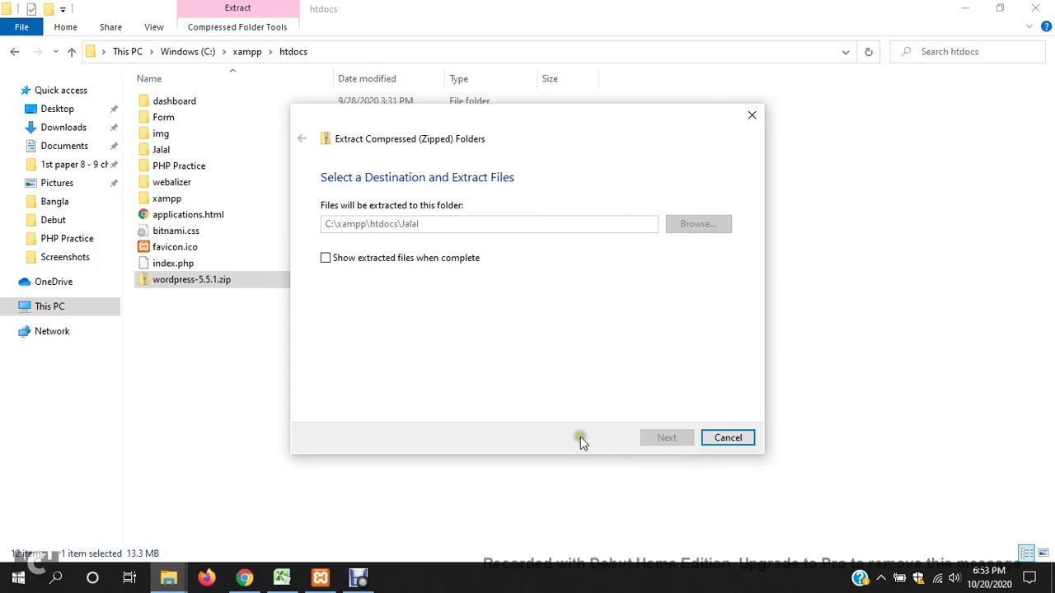
# - Tidy the windows, close the XAMPP and WordPress download tabs, and open a blank tab
pyautogui.click(320, 579)
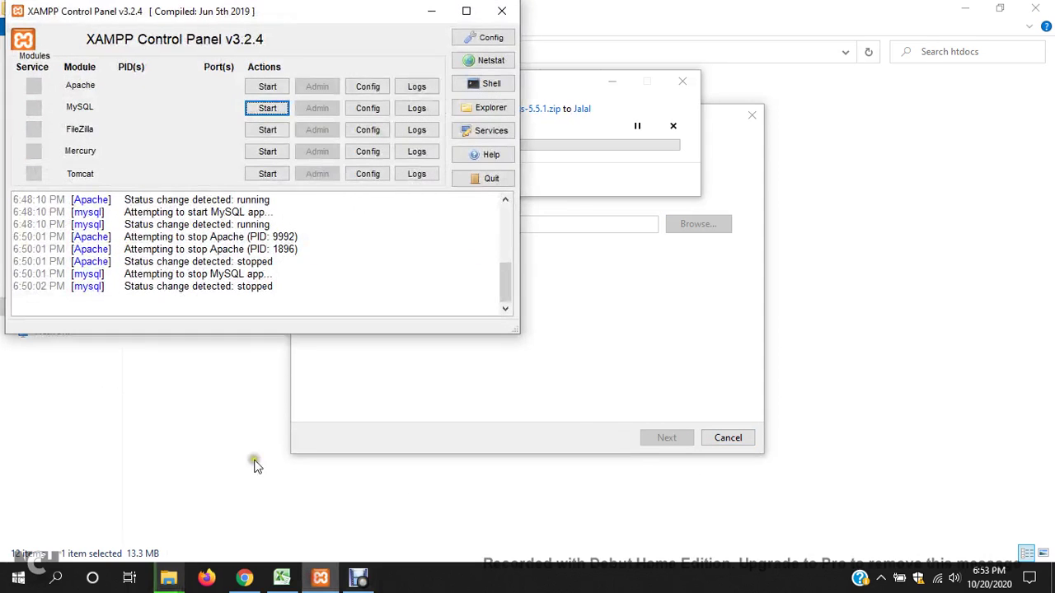
pyautogui.click(963, 8)
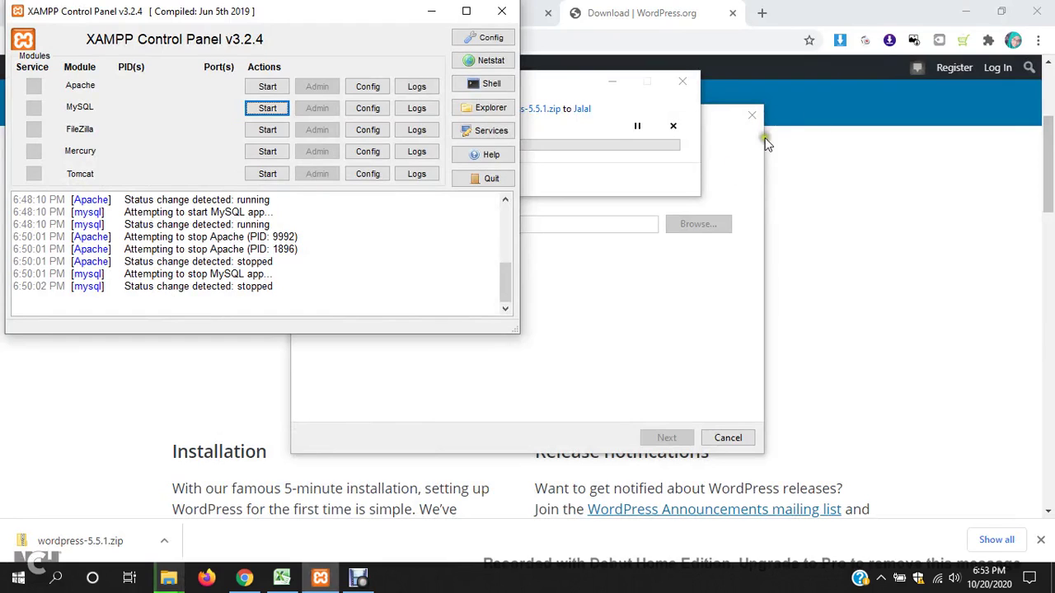
pyautogui.click(611, 82)
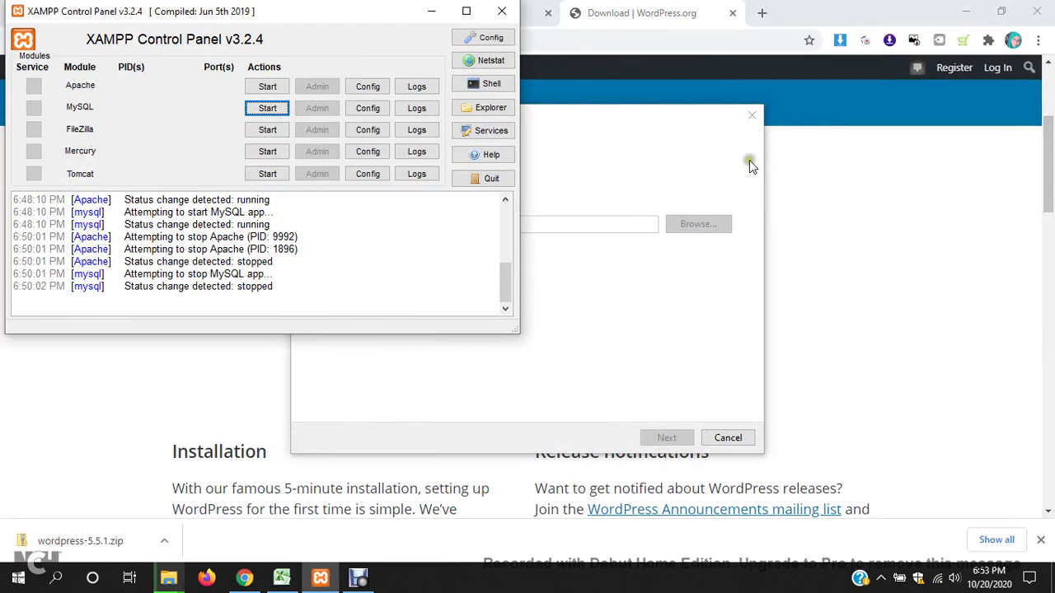
pyautogui.click(854, 251)
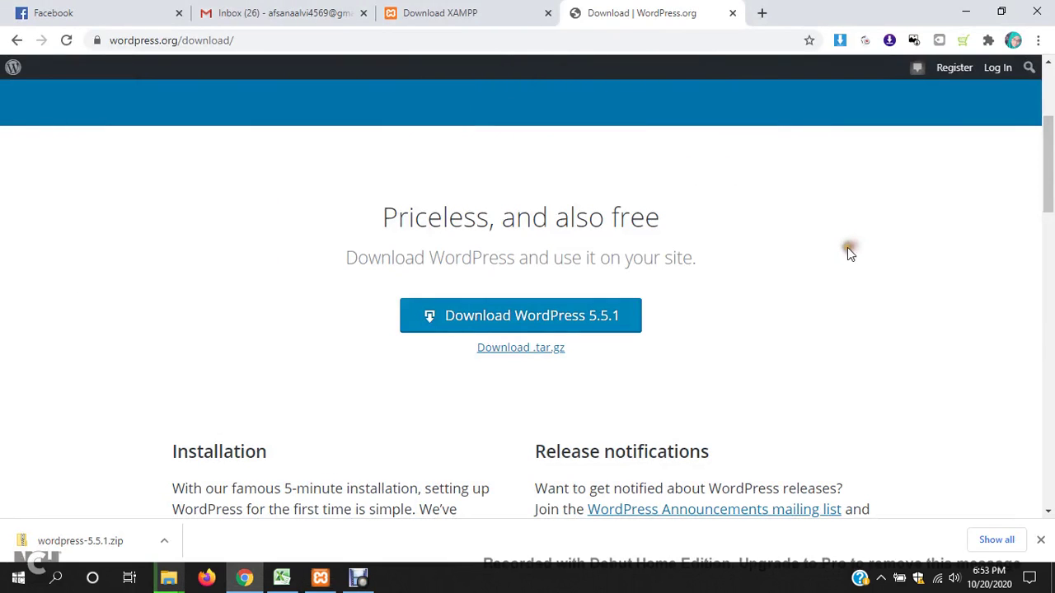
pyautogui.click(318, 577)
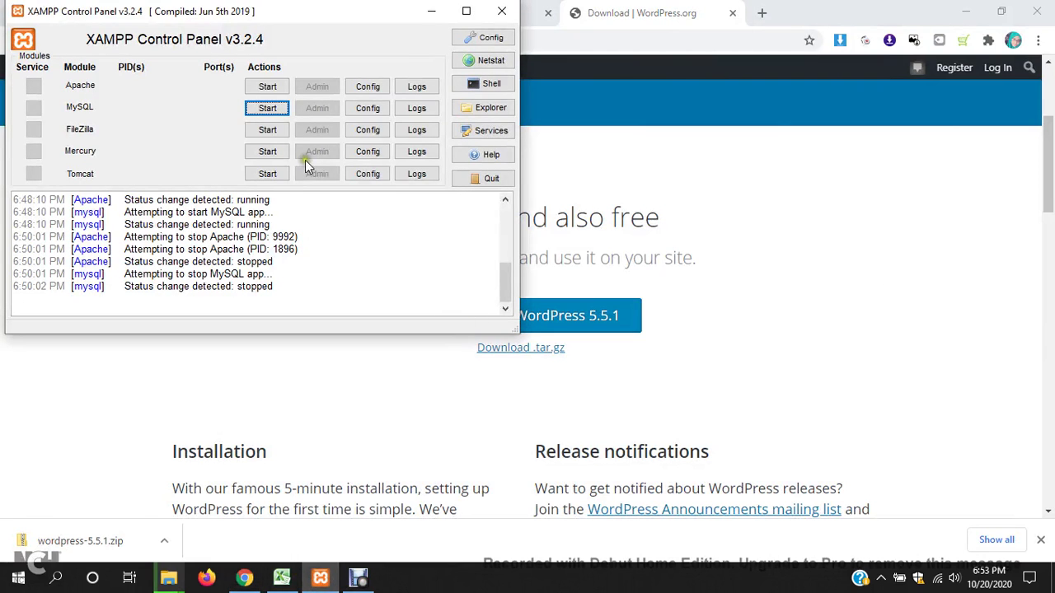
pyautogui.moveTo(322, 27); pyautogui.dragTo(651, 159)
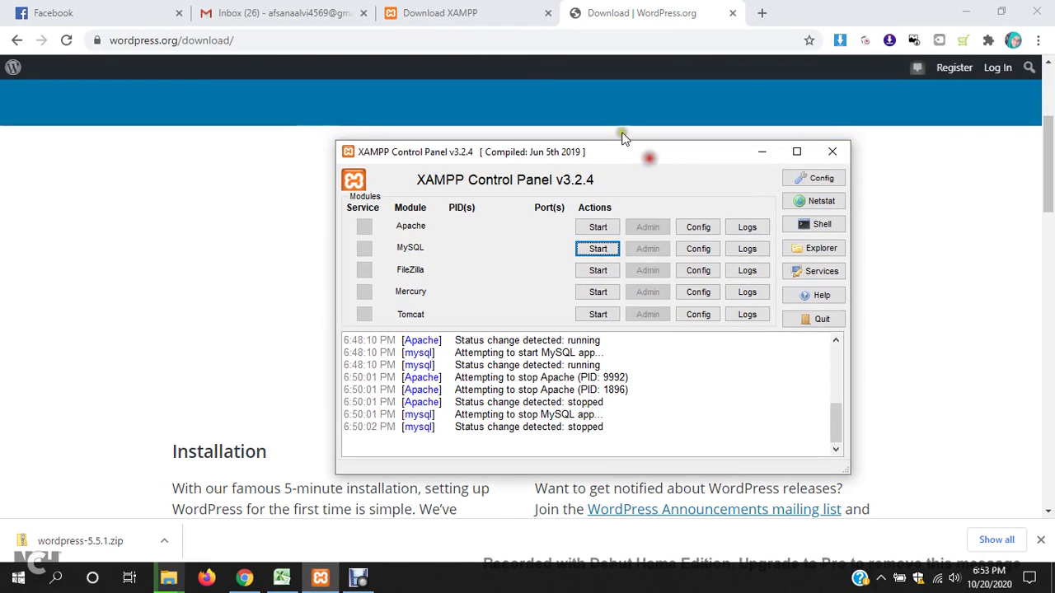
pyautogui.click(509, 10)
pyautogui.click(548, 12)
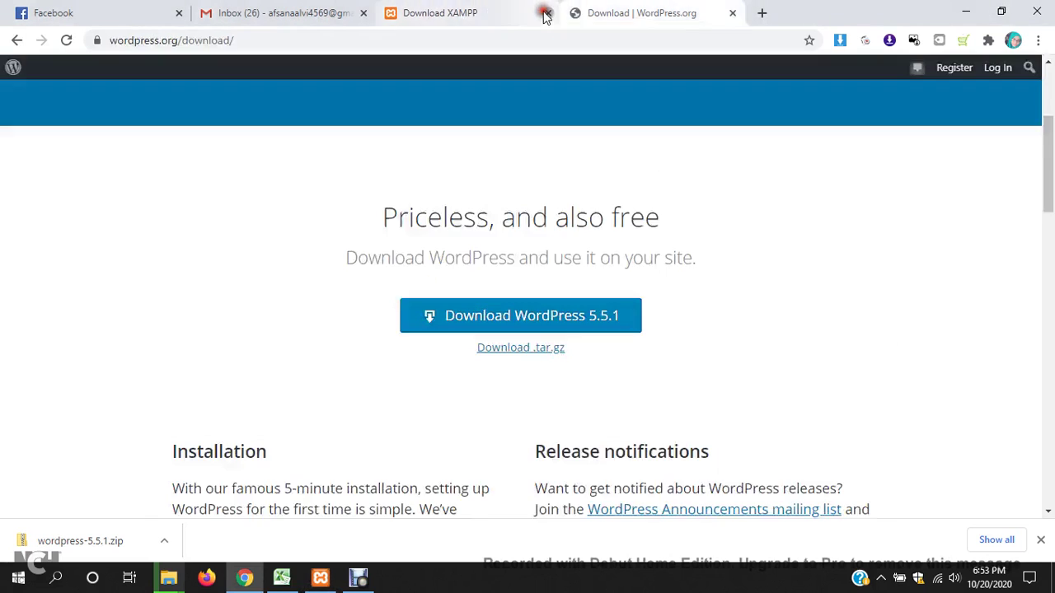
pyautogui.click(545, 12)
pyautogui.click(392, 13)
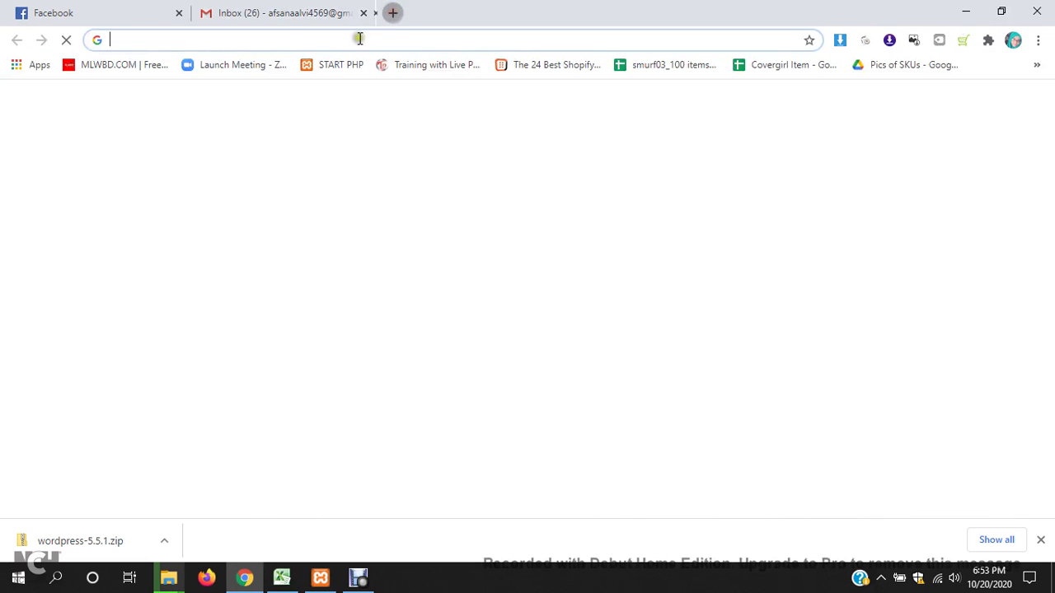
# - Start the Apache and MySQL servers in XAMPP Control Panel
pyautogui.click(322, 579)
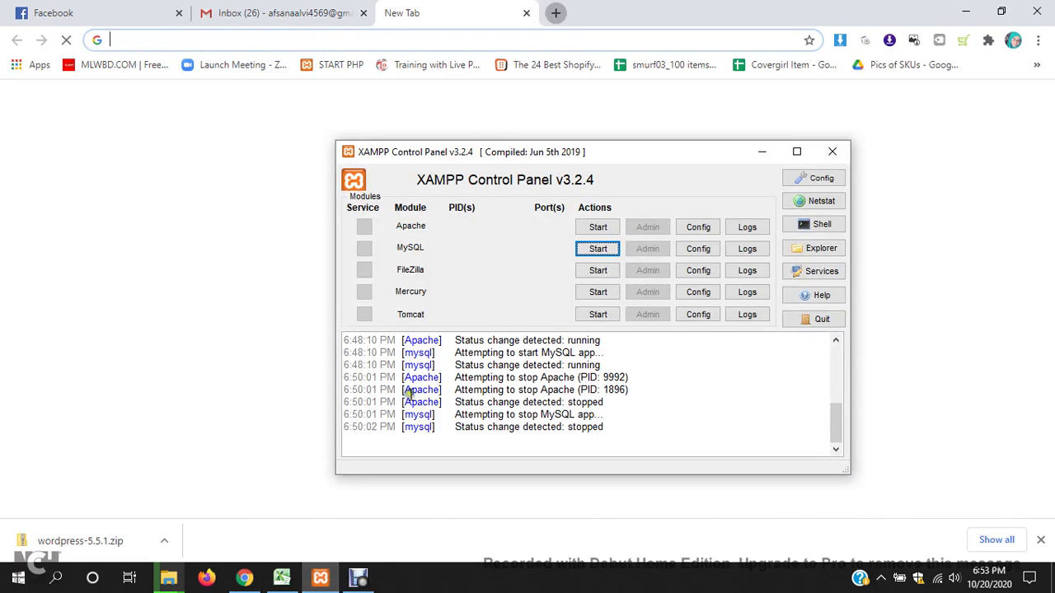
pyautogui.click(598, 229)
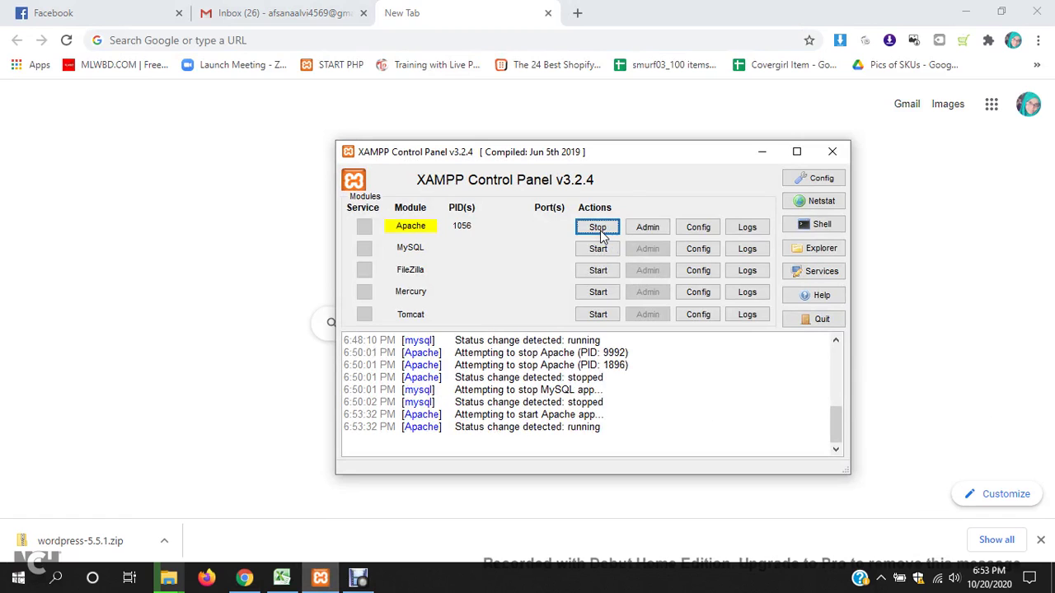
pyautogui.click(599, 250)
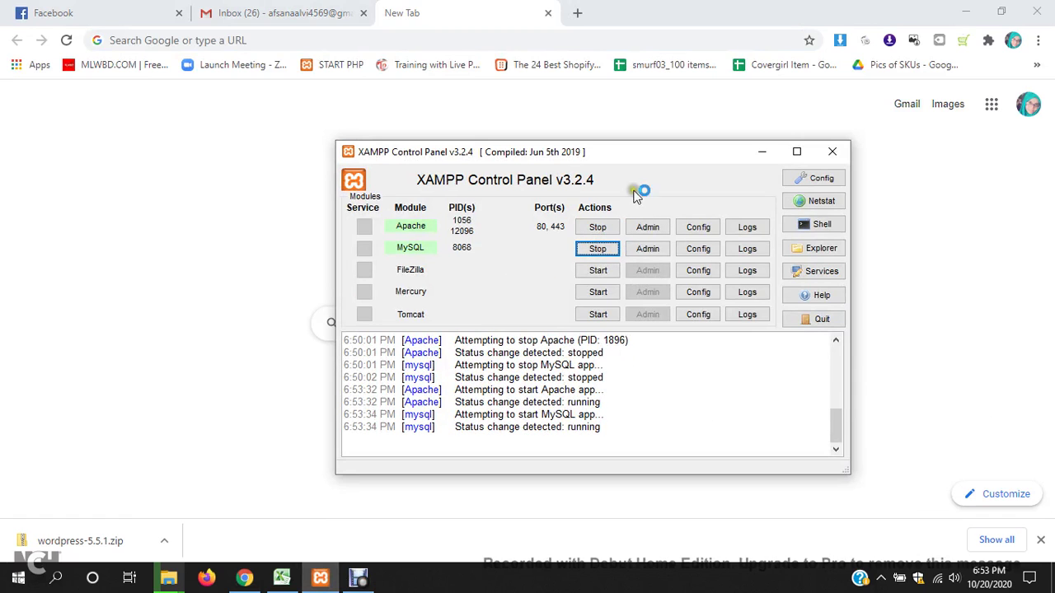
pyautogui.click(409, 41)
# - Load localhost to reach the XAMPP dashboard and go to phpMyAdmin
pyautogui.write('lo')
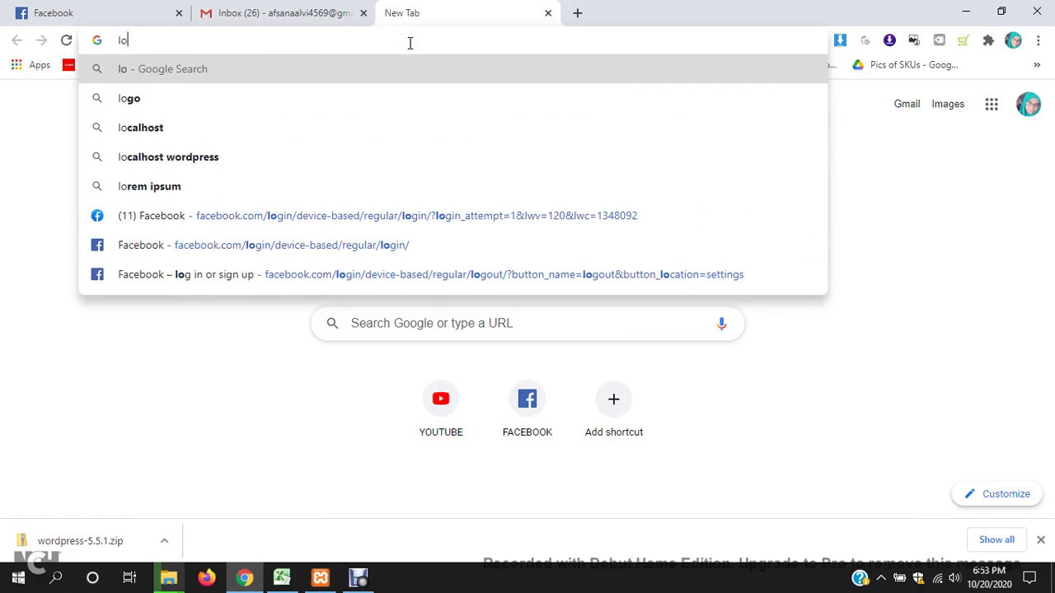
pyautogui.write('calhost')
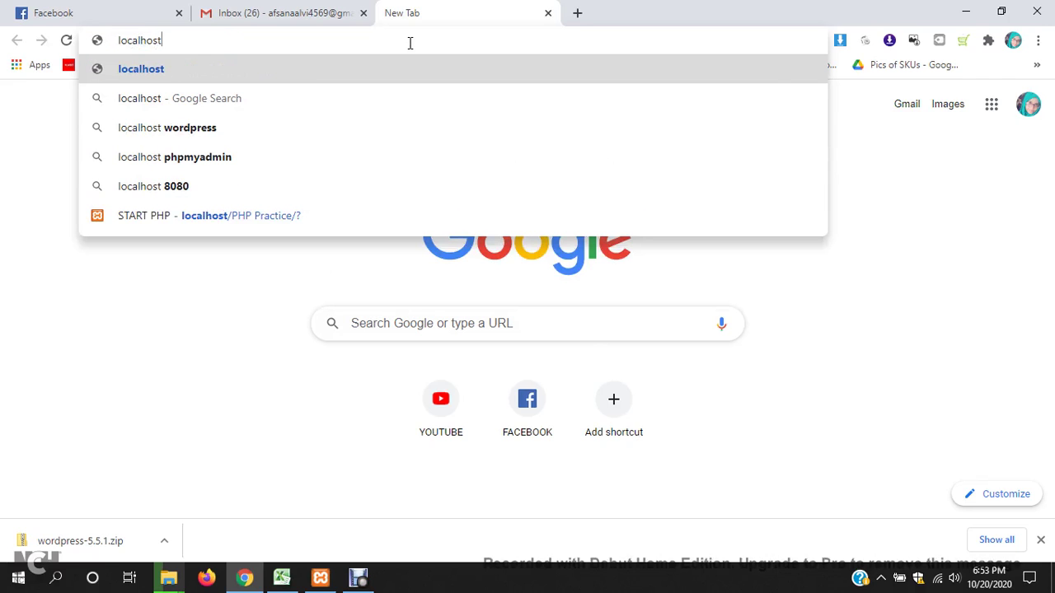
pyautogui.press('Return')
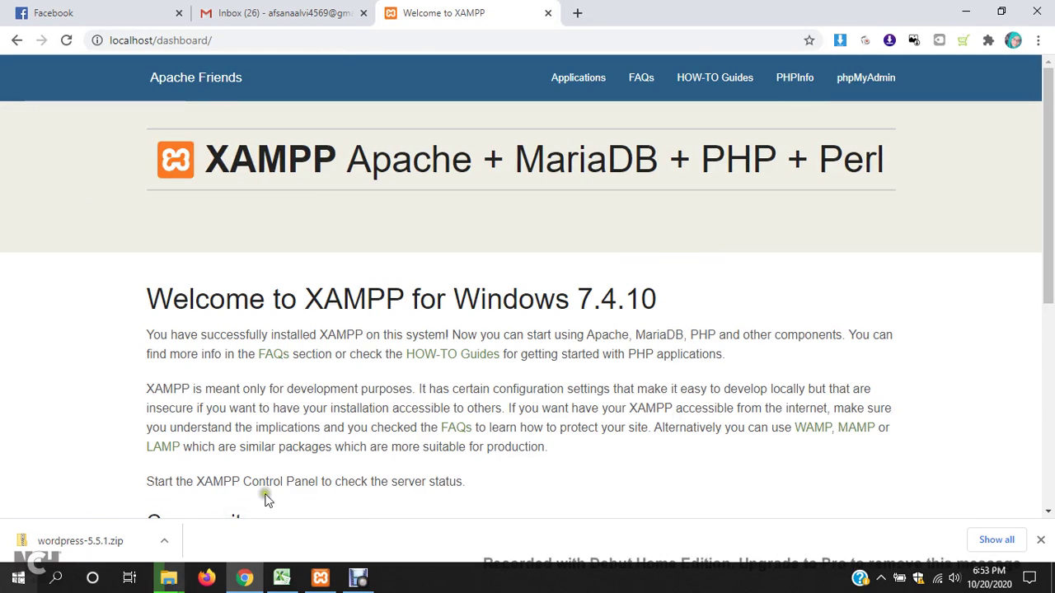
pyautogui.click(867, 79)
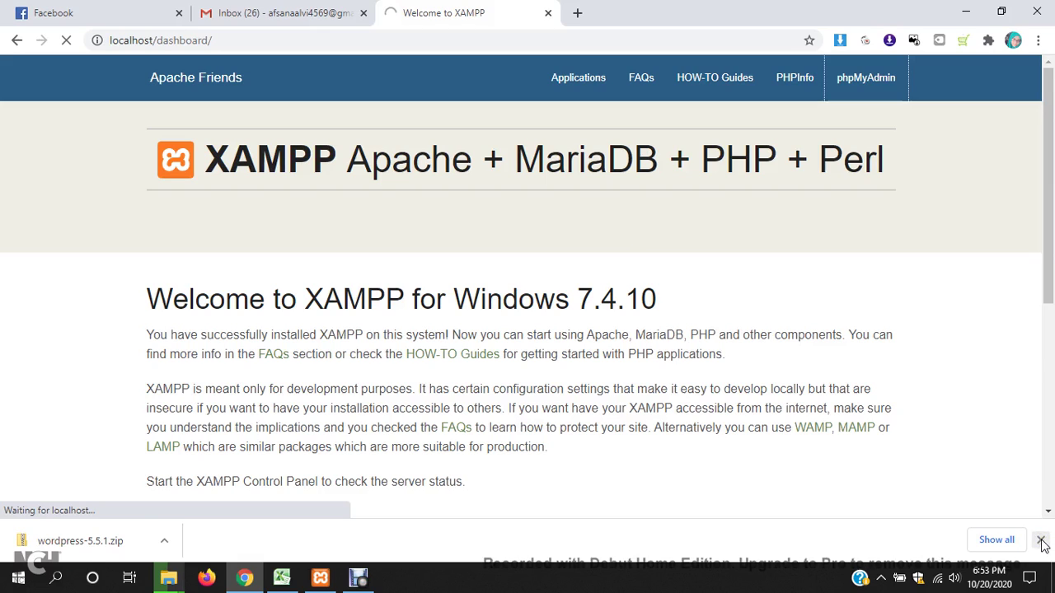
# - Drop the jalal database from its Operations page and confirm the deletion
pyautogui.click(1040, 541)
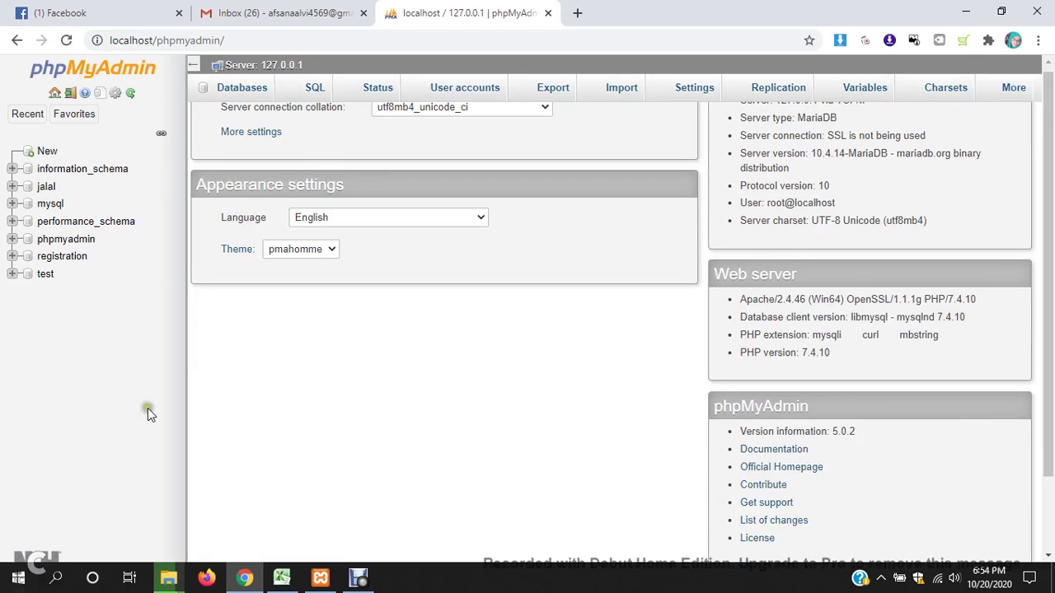
pyautogui.click(49, 186)
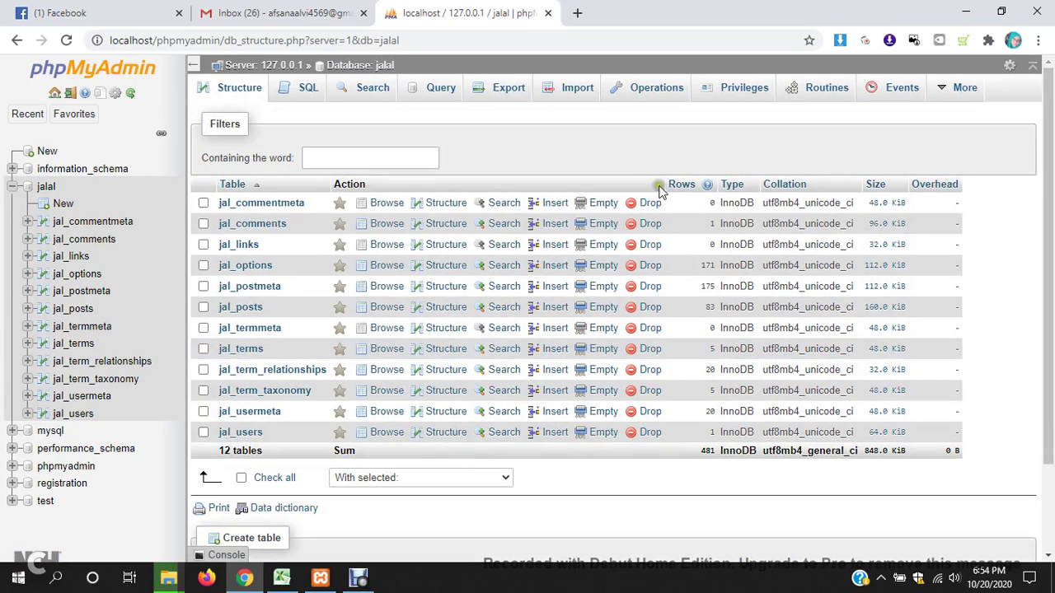
pyautogui.click(672, 89)
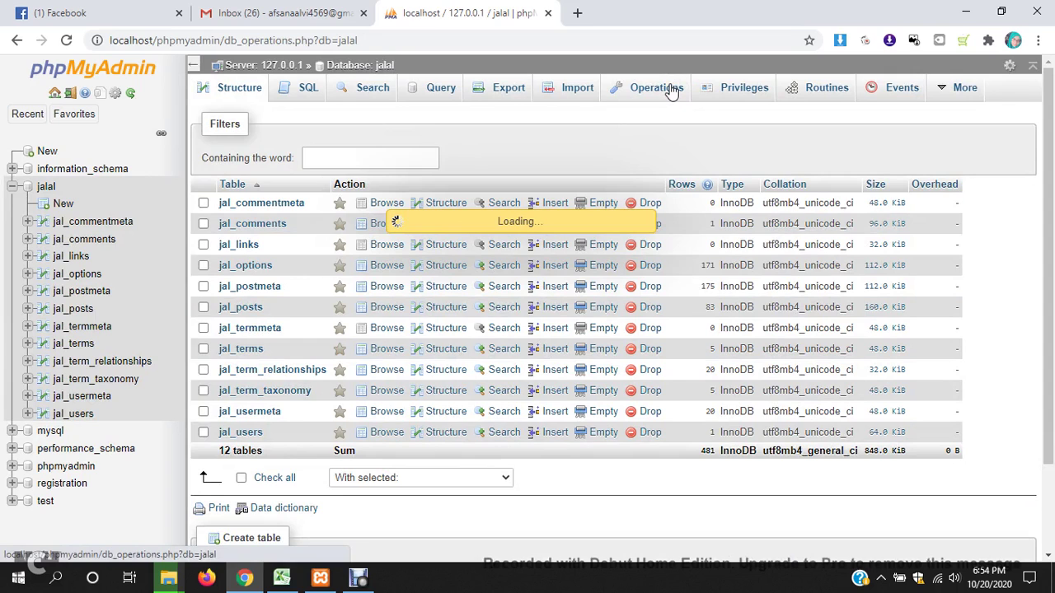
pyautogui.scroll(-4, 330, 311)
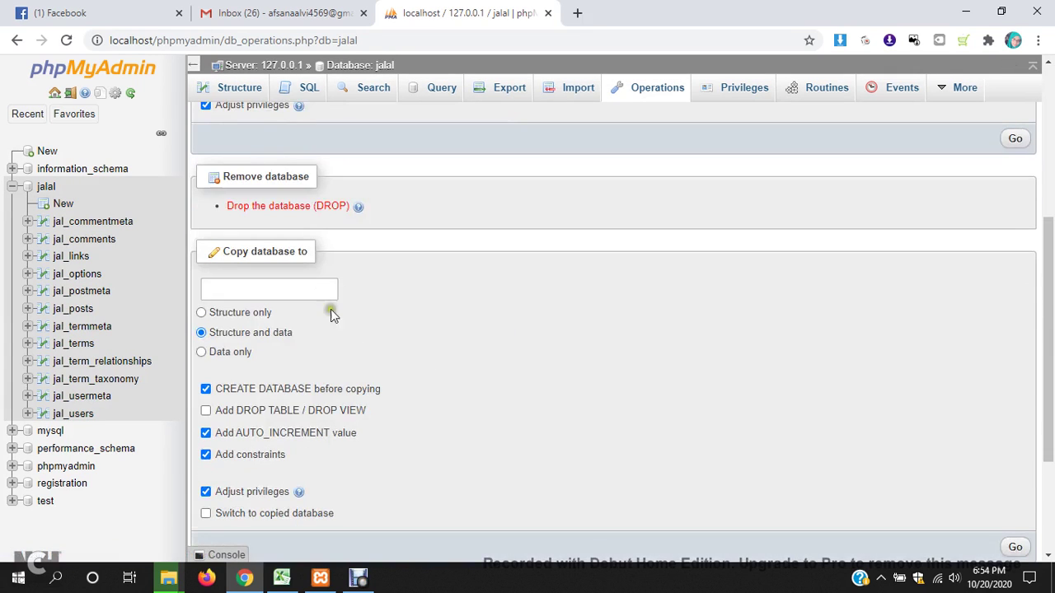
pyautogui.click(307, 208)
pyautogui.click(536, 352)
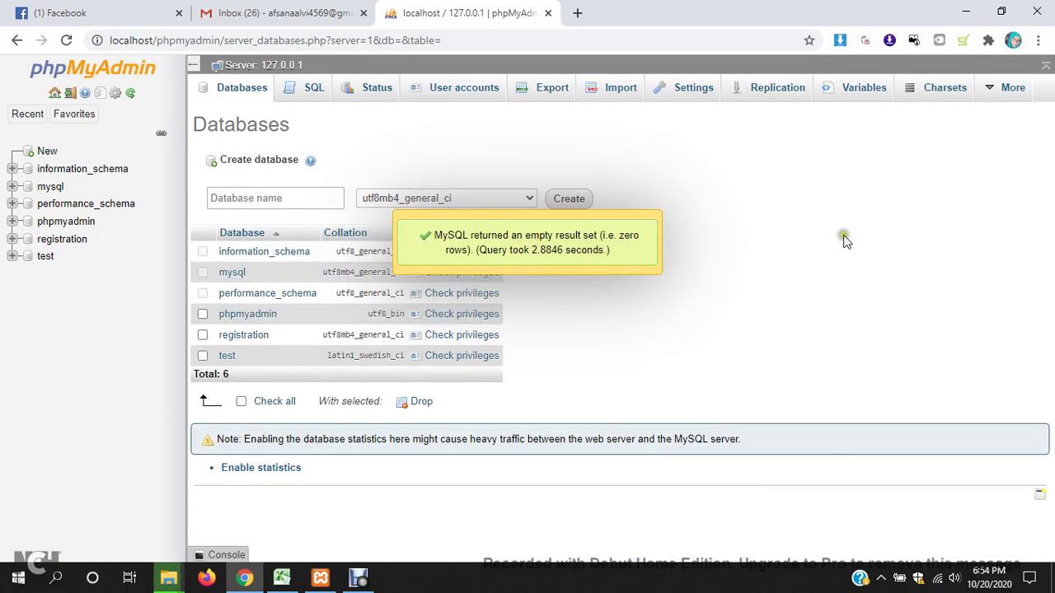
# - Create an empty database named jalal with utf8mb4_general_ci collation
pyautogui.click(49, 153)
pyautogui.click(235, 198)
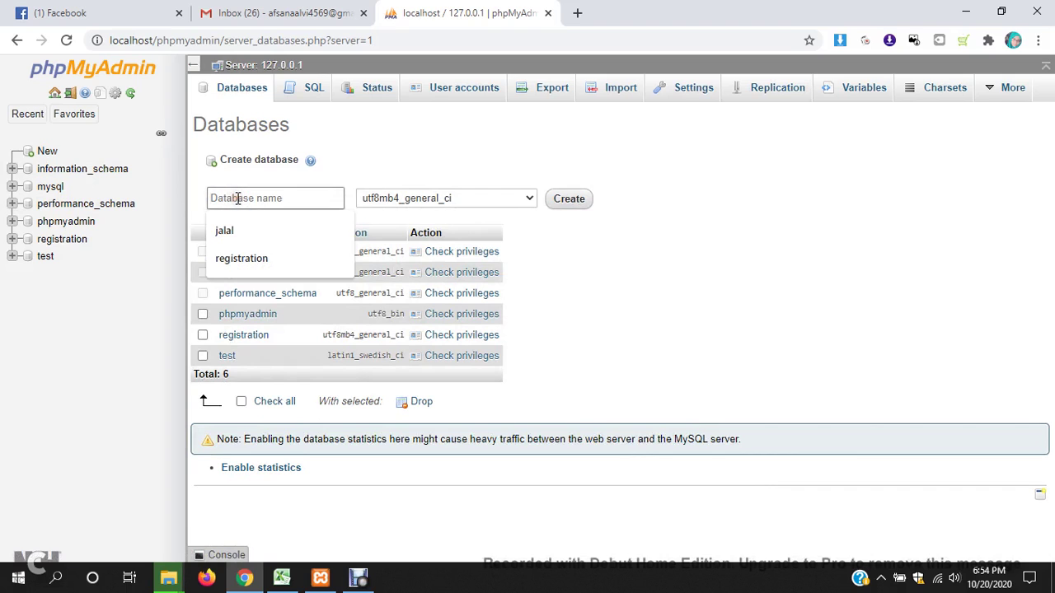
pyautogui.click(227, 231)
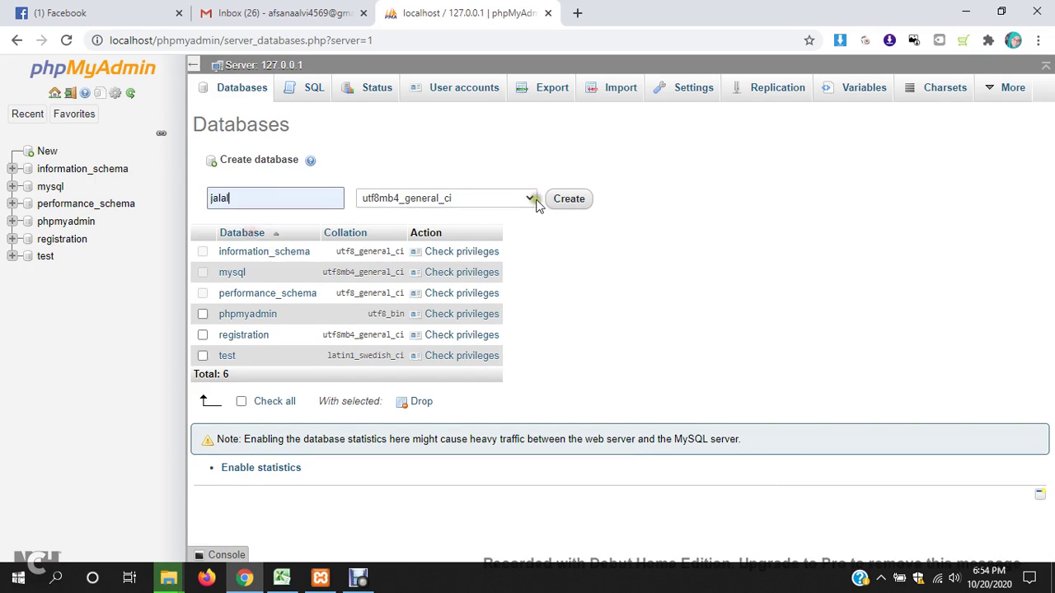
pyautogui.click(569, 198)
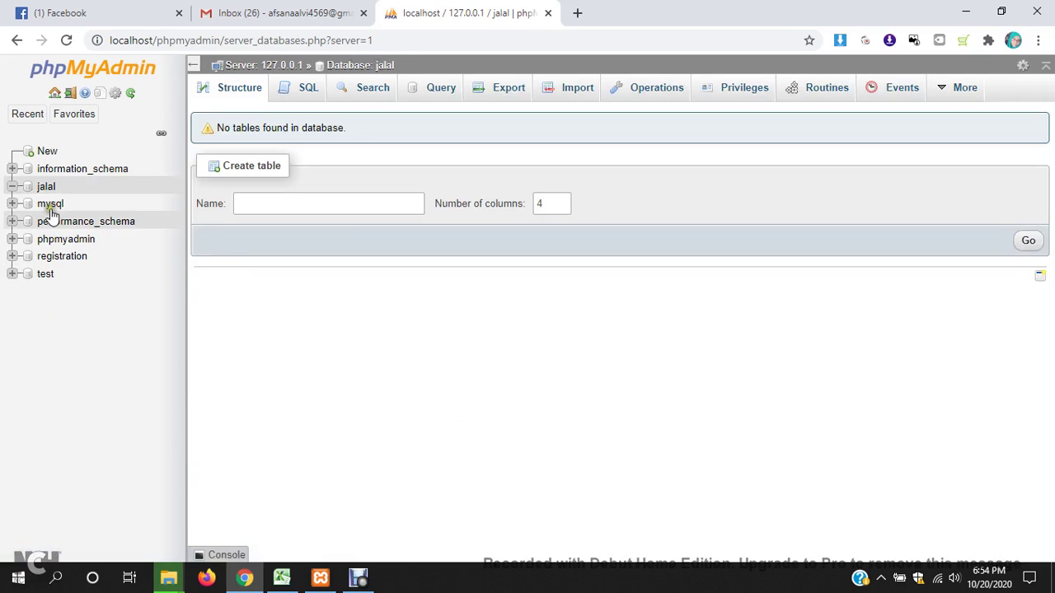
# - Go to the User accounts list and start adding a new user account
pyautogui.click(54, 93)
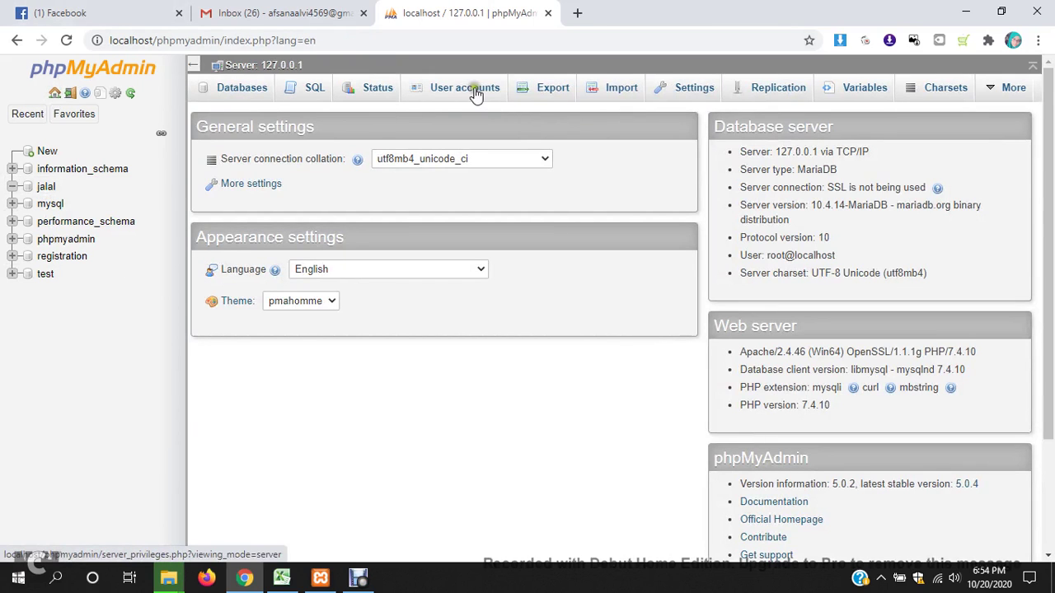
pyautogui.click(488, 92)
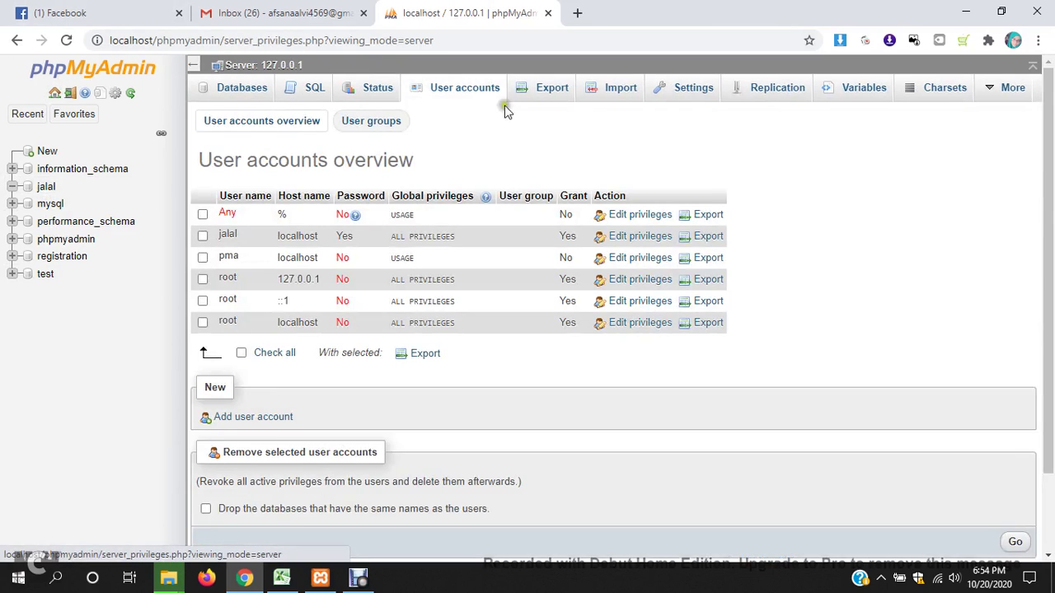
pyautogui.scroll(-1, 503, 310)
pyautogui.click(266, 338)
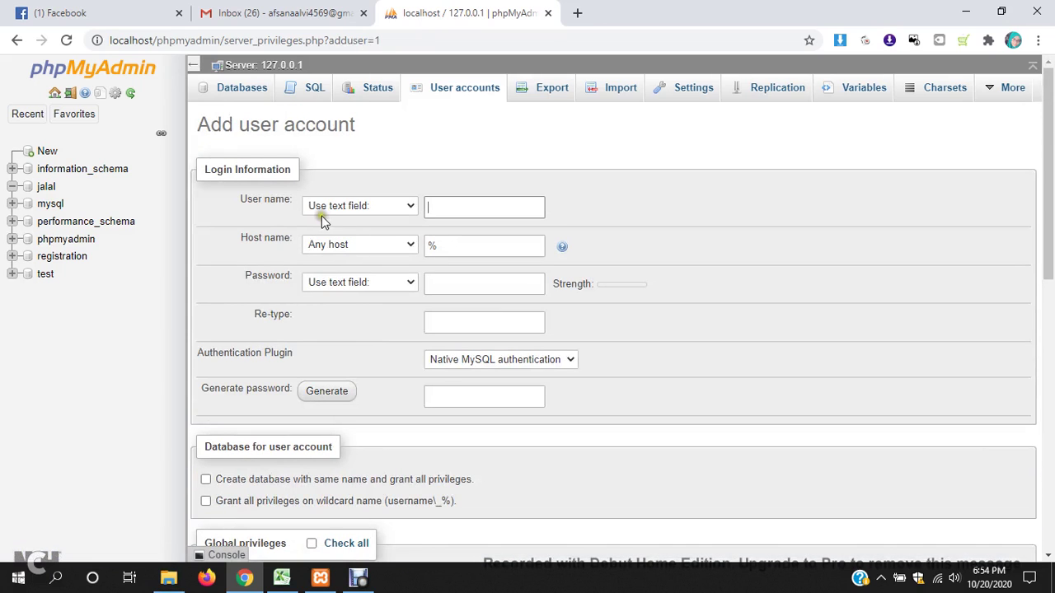
# - Enter the user name jalal808 and restrict the host name to Local (localhost)
pyautogui.click(339, 212)
pyautogui.click(341, 212)
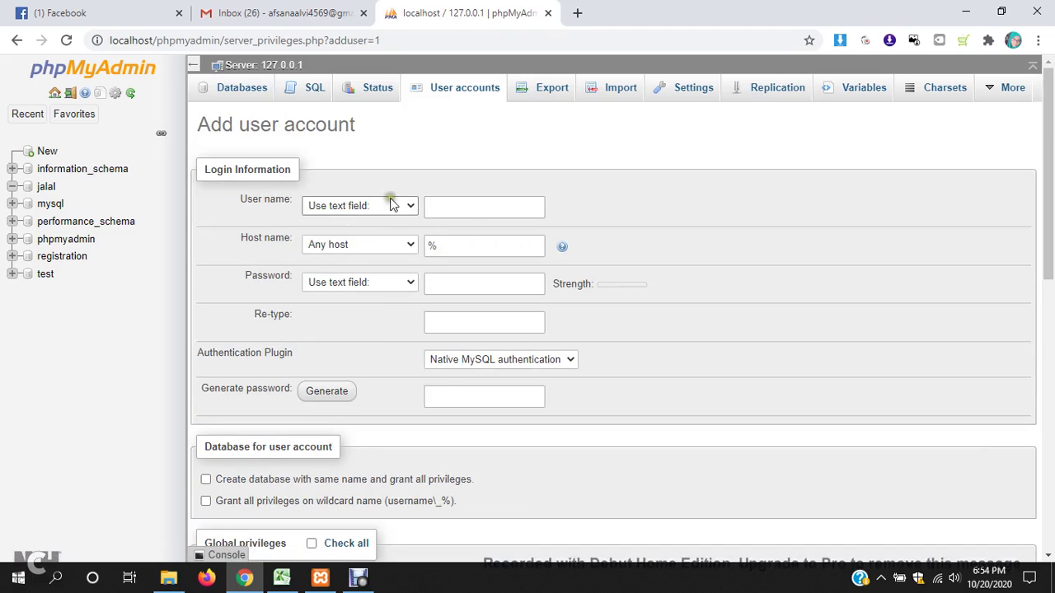
pyautogui.click(470, 202)
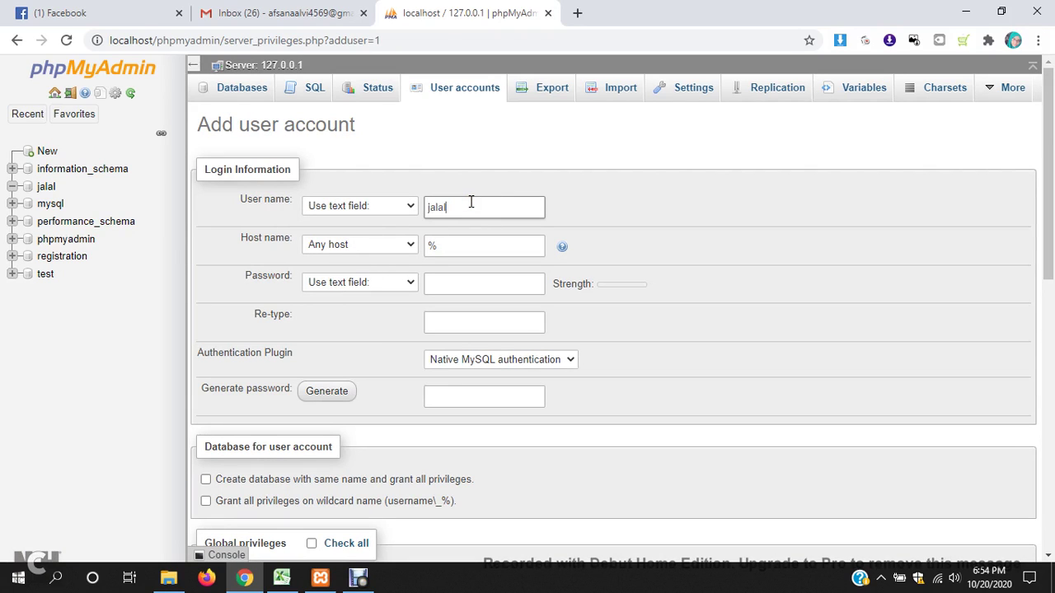
pyautogui.click(391, 244)
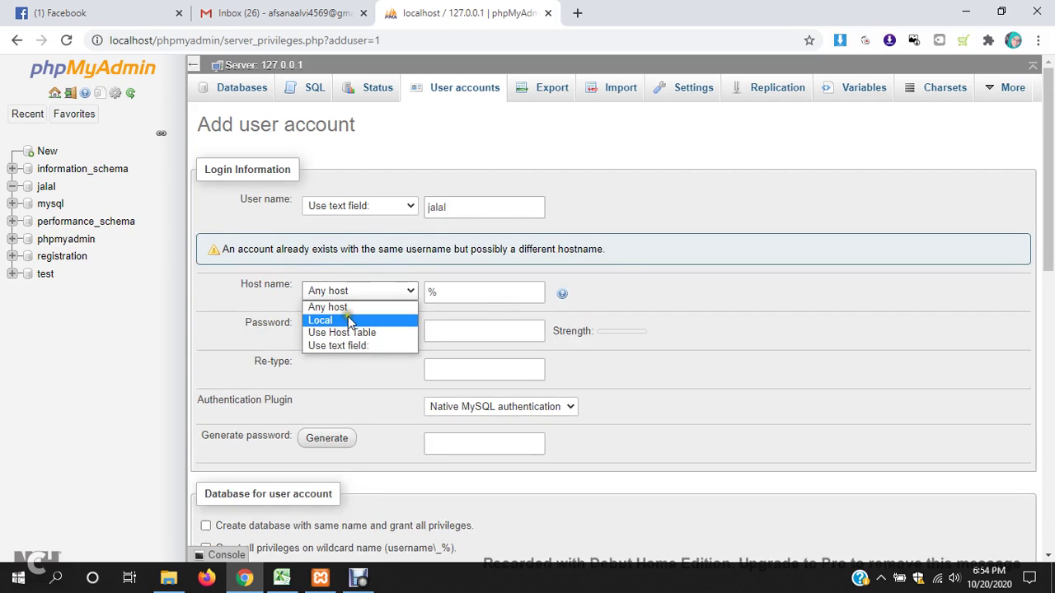
pyautogui.click(347, 318)
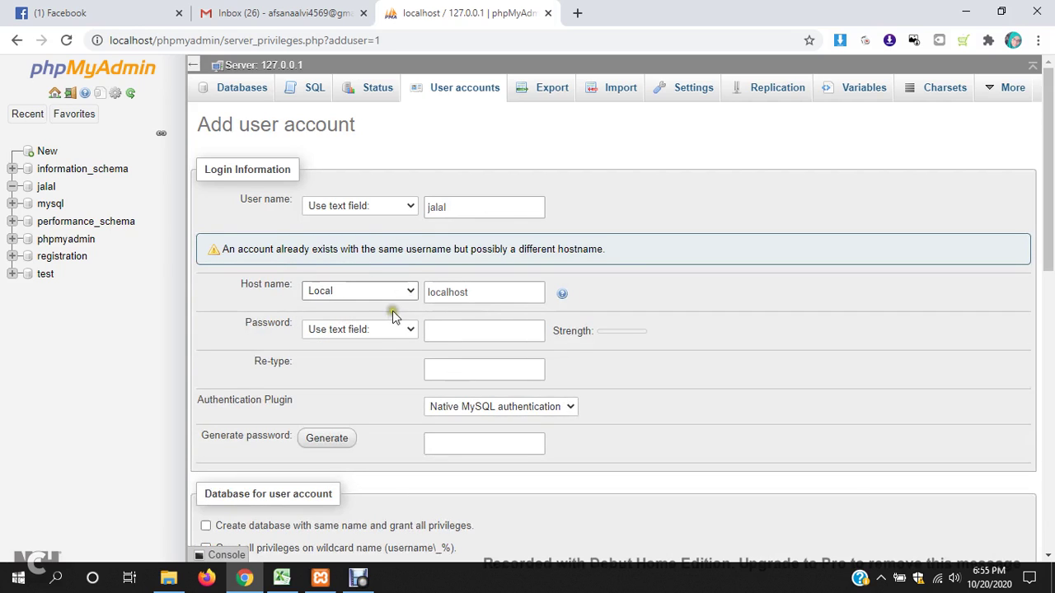
pyautogui.click(457, 211)
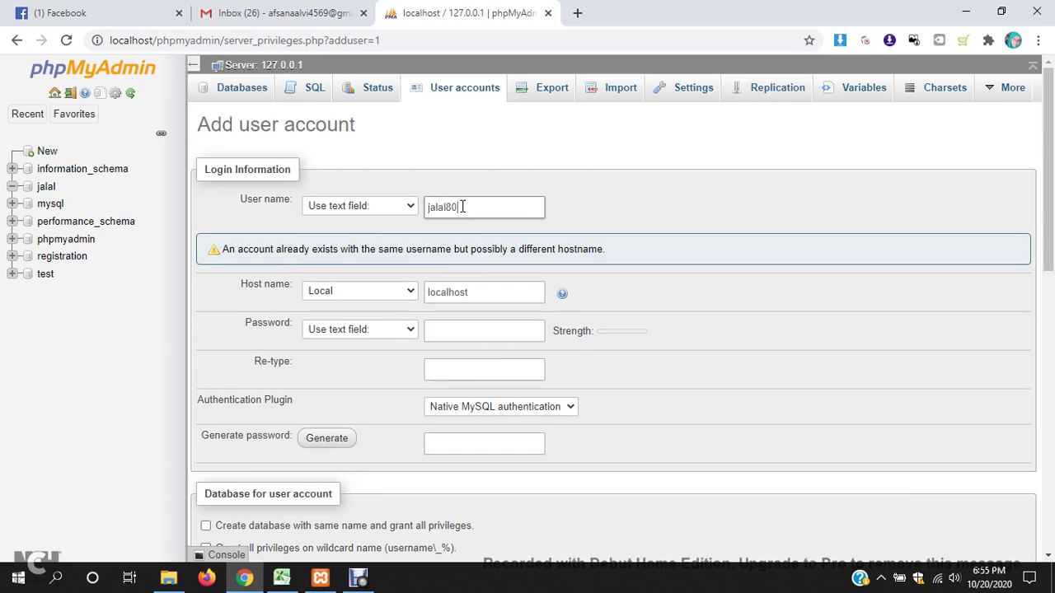
pyautogui.click(644, 204)
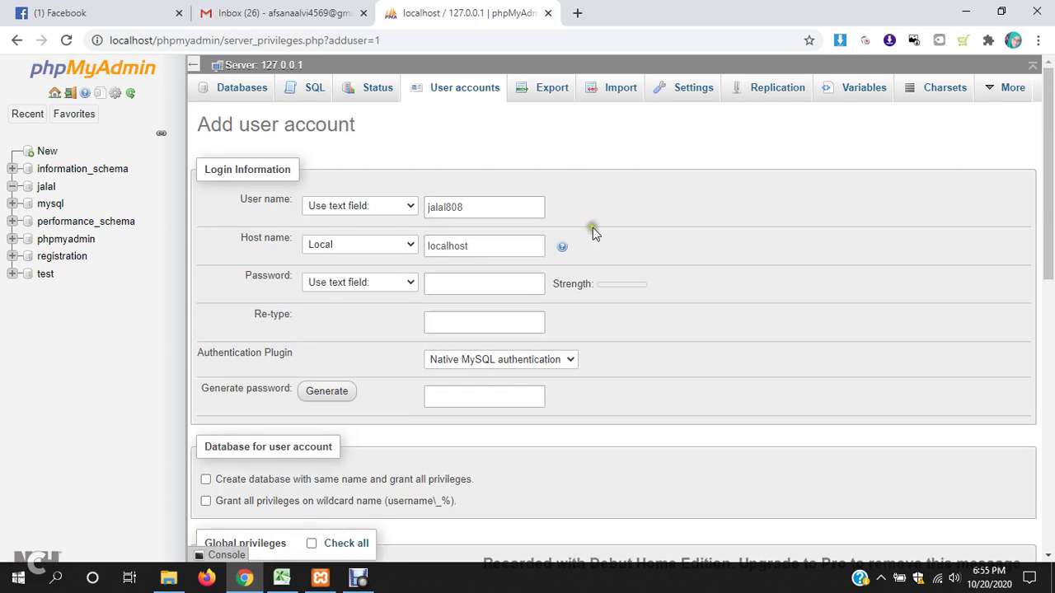
# - Enter the account password and re-type it to confirm
pyautogui.click(412, 285)
pyautogui.click(397, 288)
pyautogui.click(427, 288)
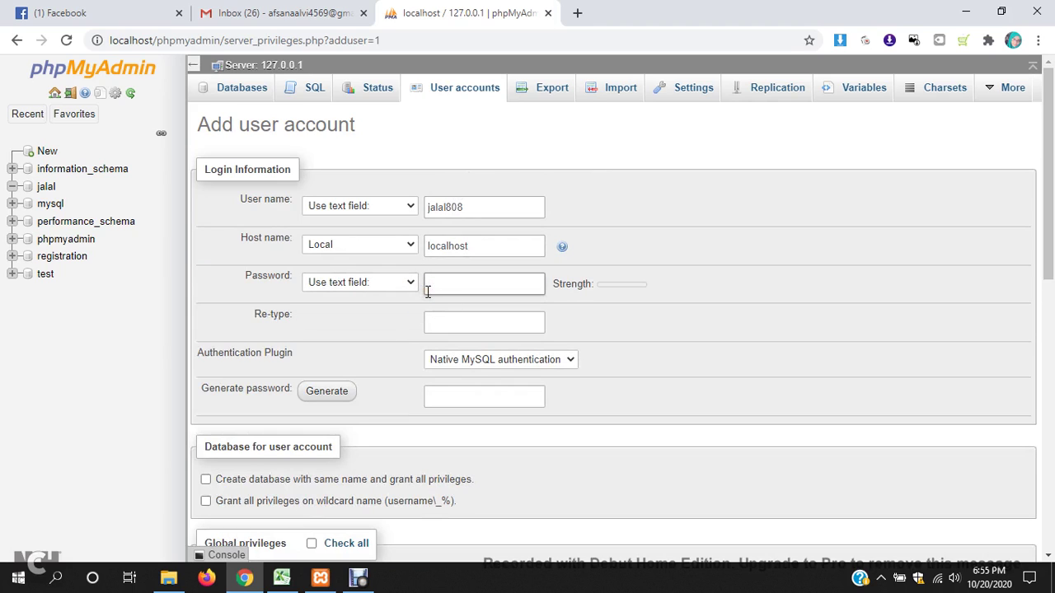
pyautogui.write('123')
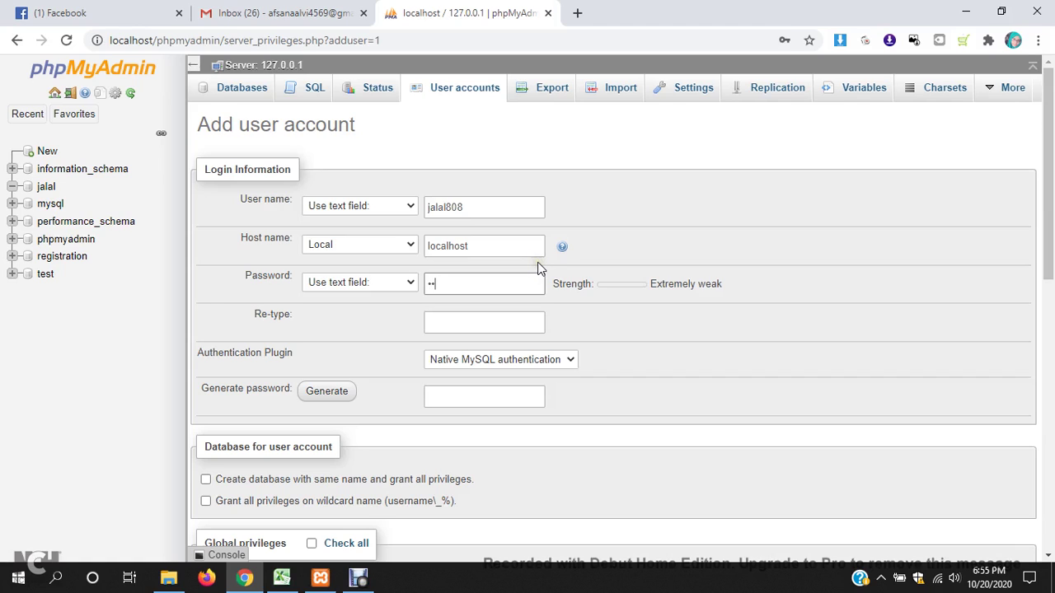
pyautogui.click(488, 327)
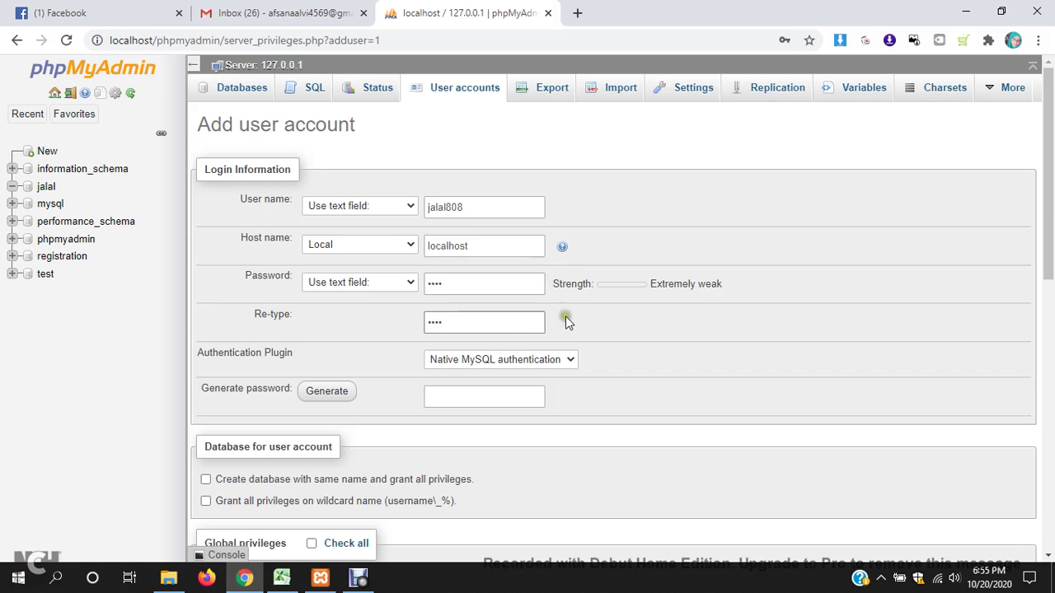
# - Tick Check all global privileges for the new user and add the account
pyautogui.scroll(-1, 577, 358)
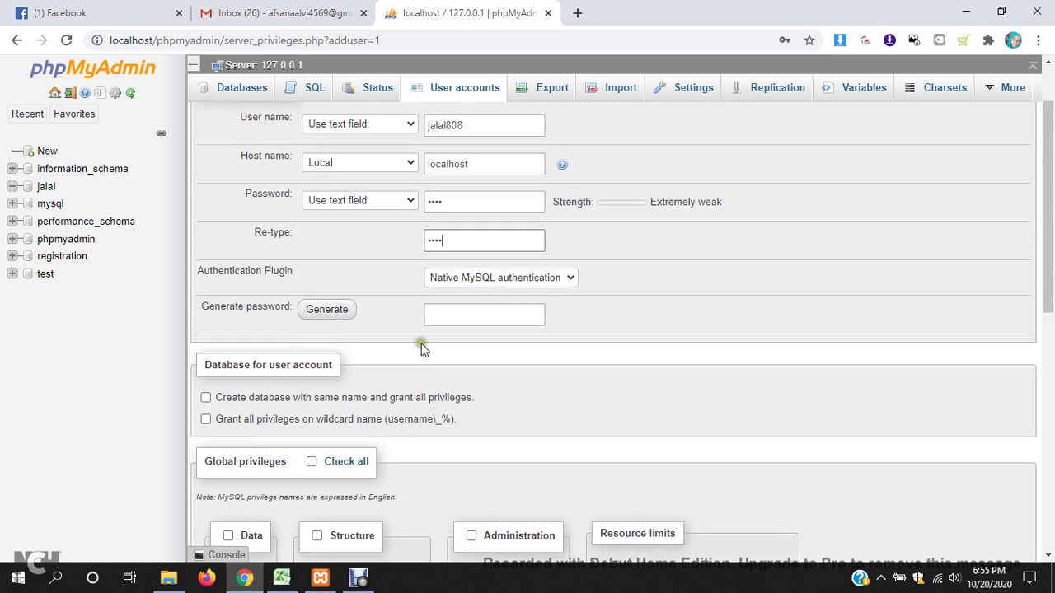
pyautogui.scroll(-1, 297, 336)
pyautogui.scroll(-2, 279, 346)
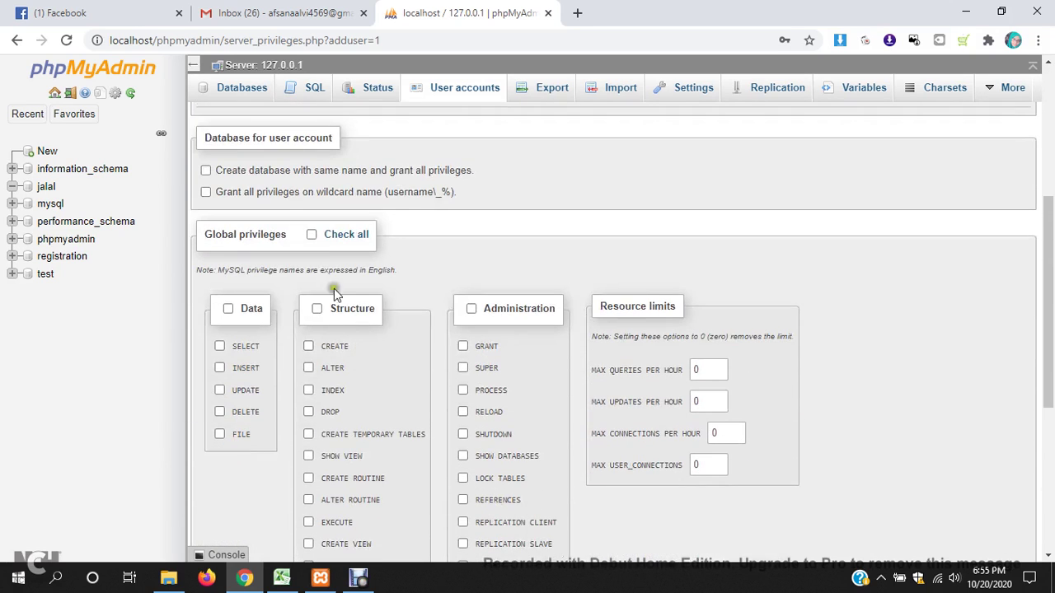
pyautogui.click(311, 235)
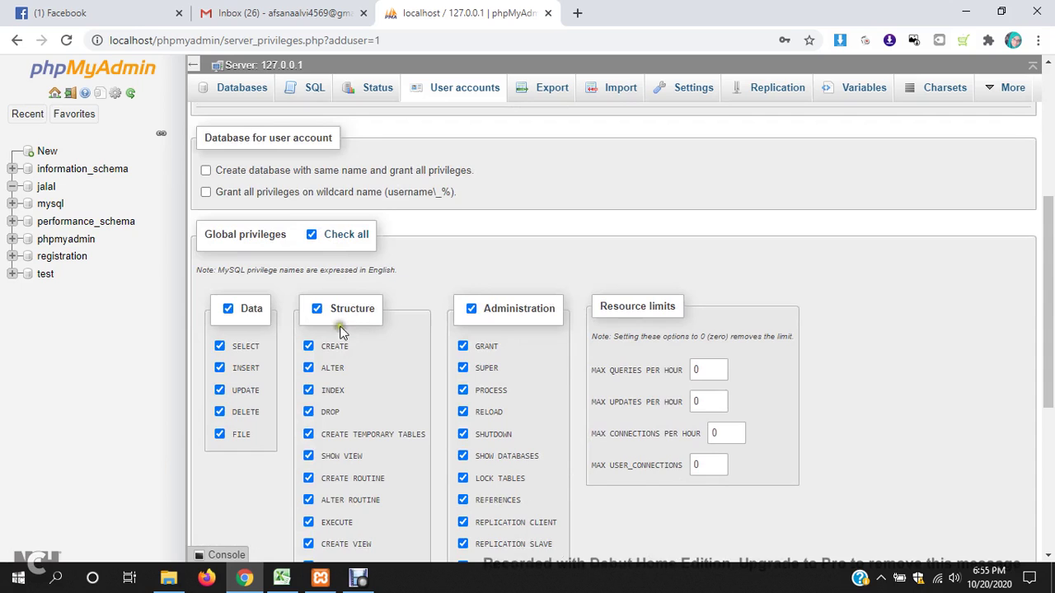
pyautogui.scroll(-4, 342, 332)
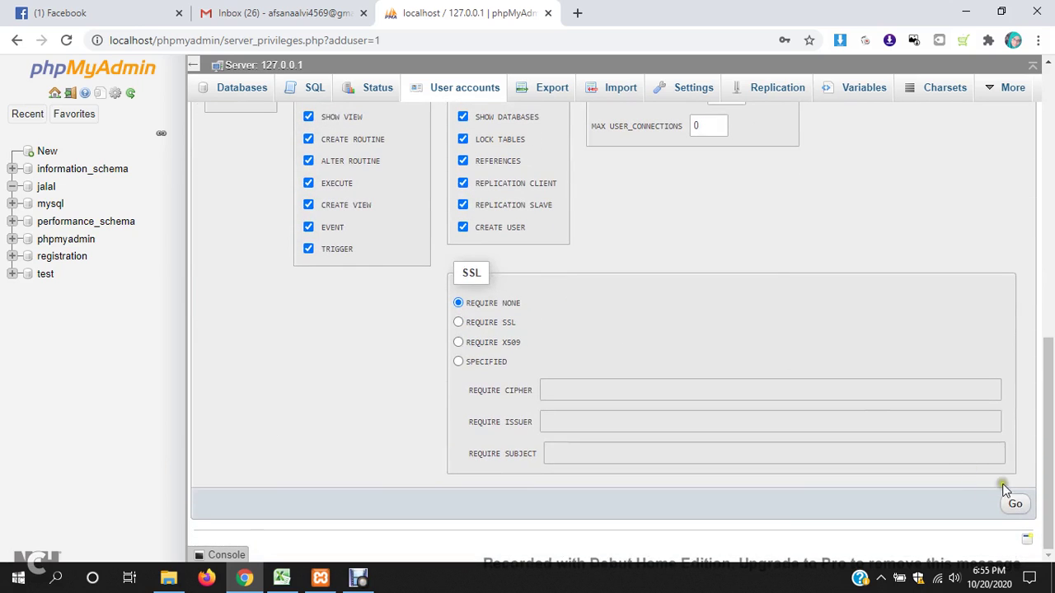
pyautogui.click(1014, 503)
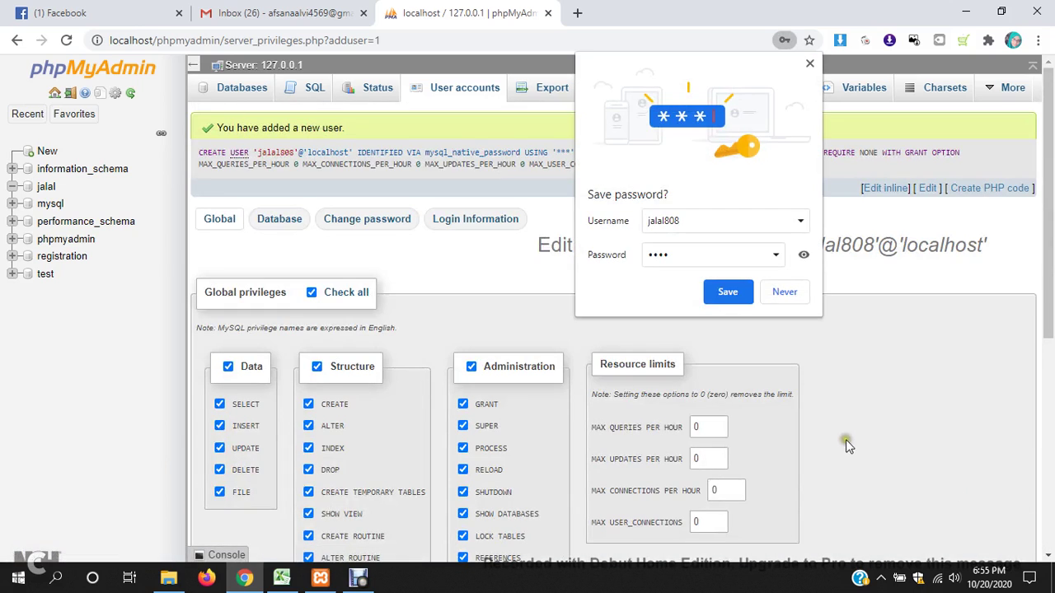
# - Dismiss Chrome's save-password popup and review the User accounts overview
pyautogui.click(809, 63)
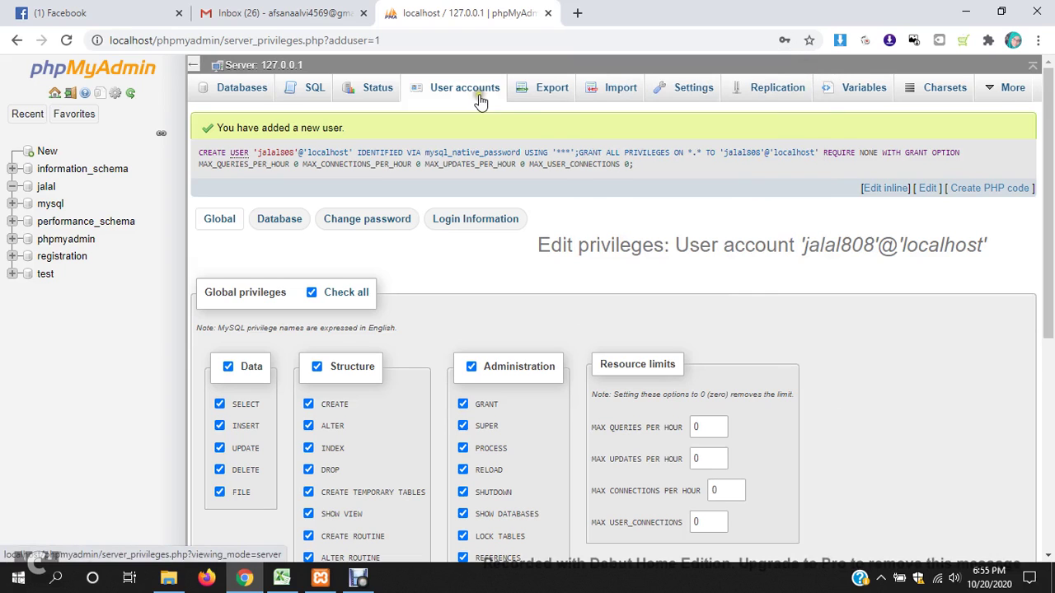
pyautogui.click(468, 89)
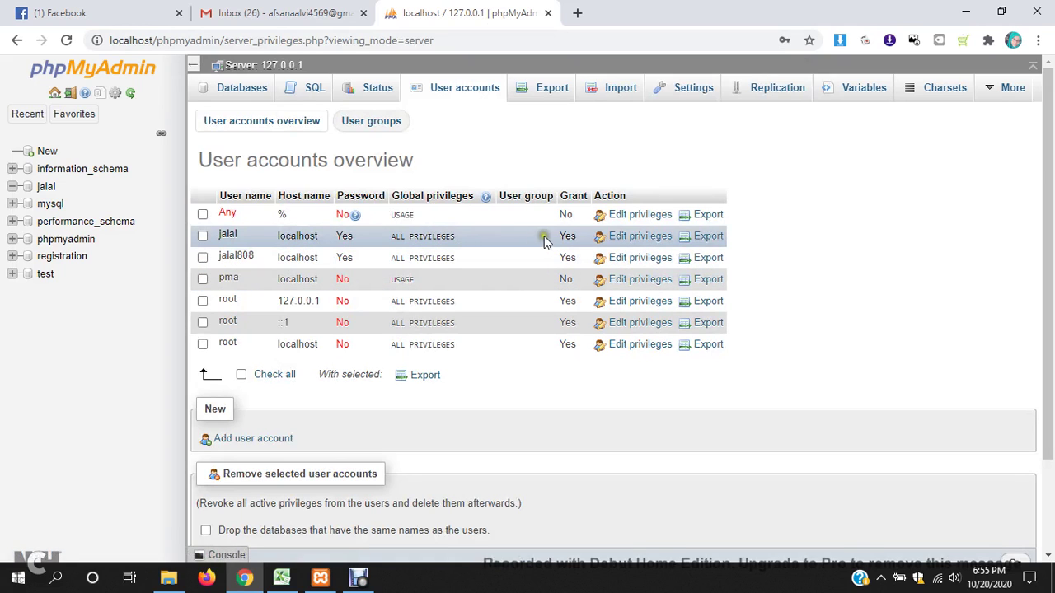
pyautogui.click(203, 237)
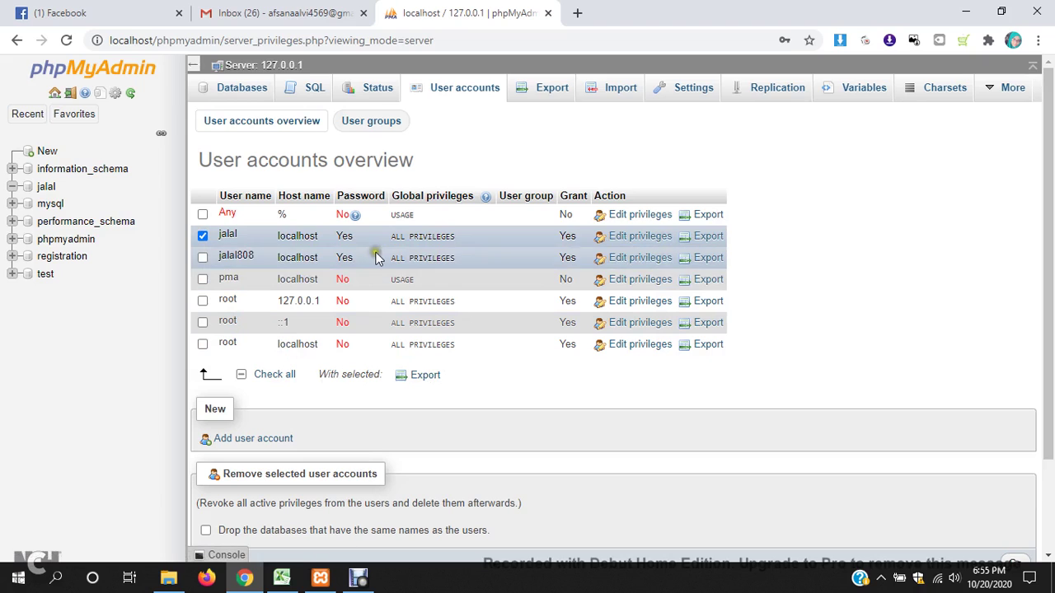
pyautogui.scroll(-3, 494, 313)
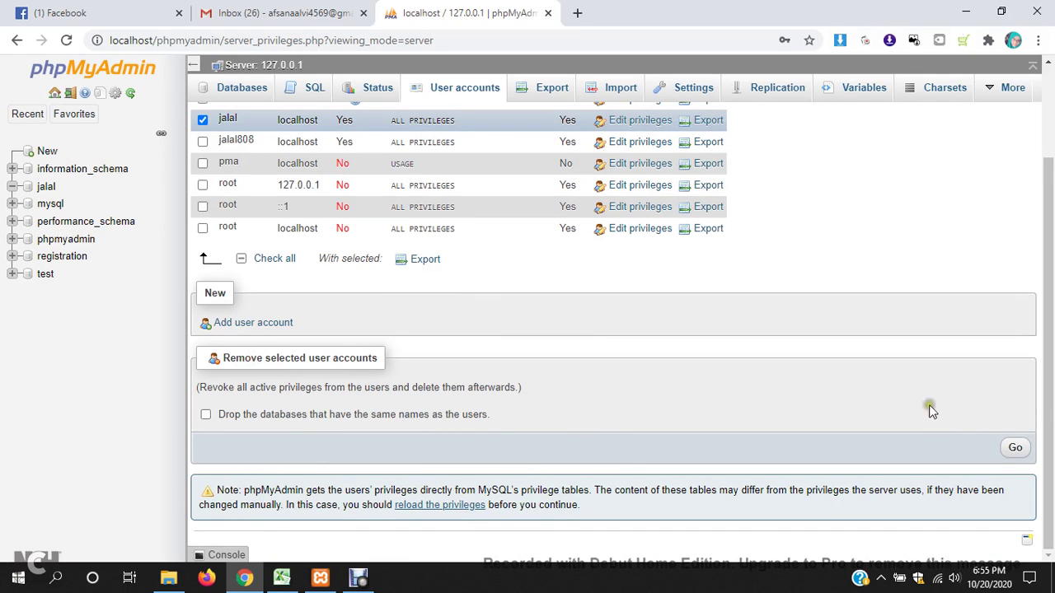
pyautogui.scroll(1, 442, 446)
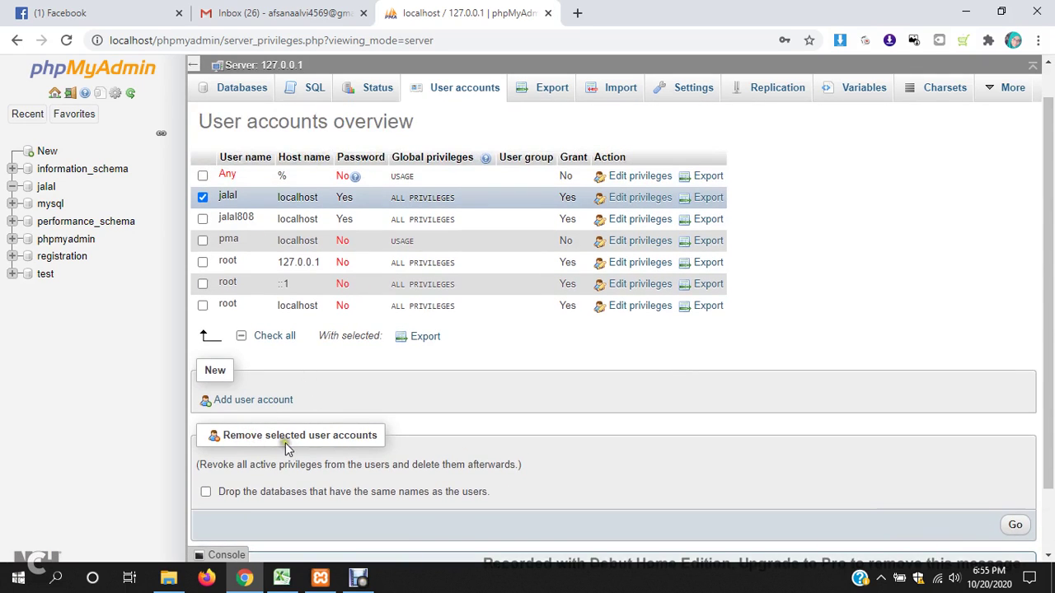
# - Leave the drop-matching-databases option unticked and switch to the htdocs folder in File Explorer
pyautogui.click(212, 492)
pyautogui.click(209, 493)
pyautogui.scroll(1, 238, 429)
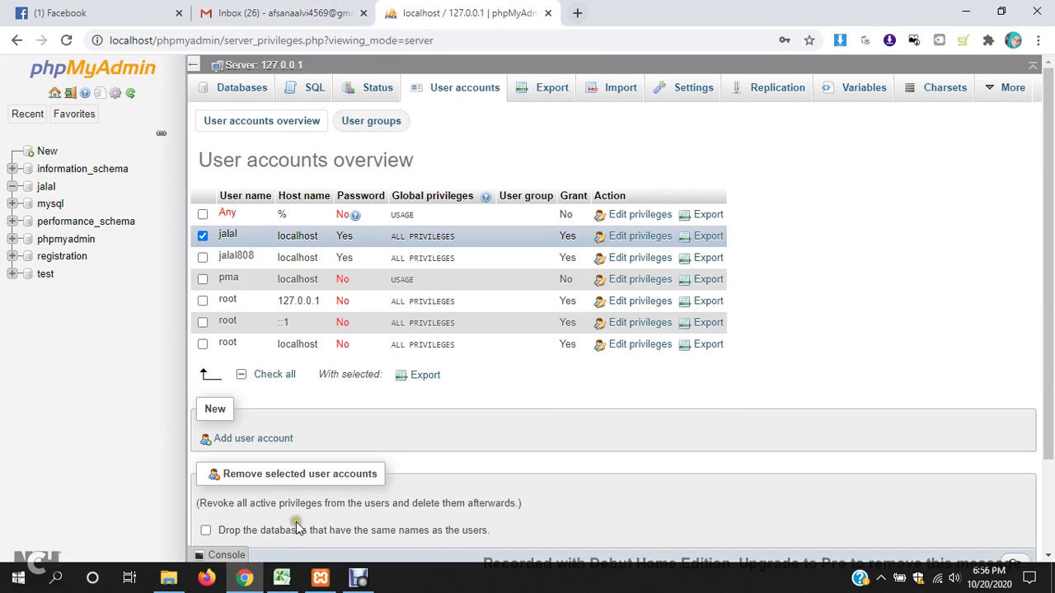
pyautogui.click(168, 578)
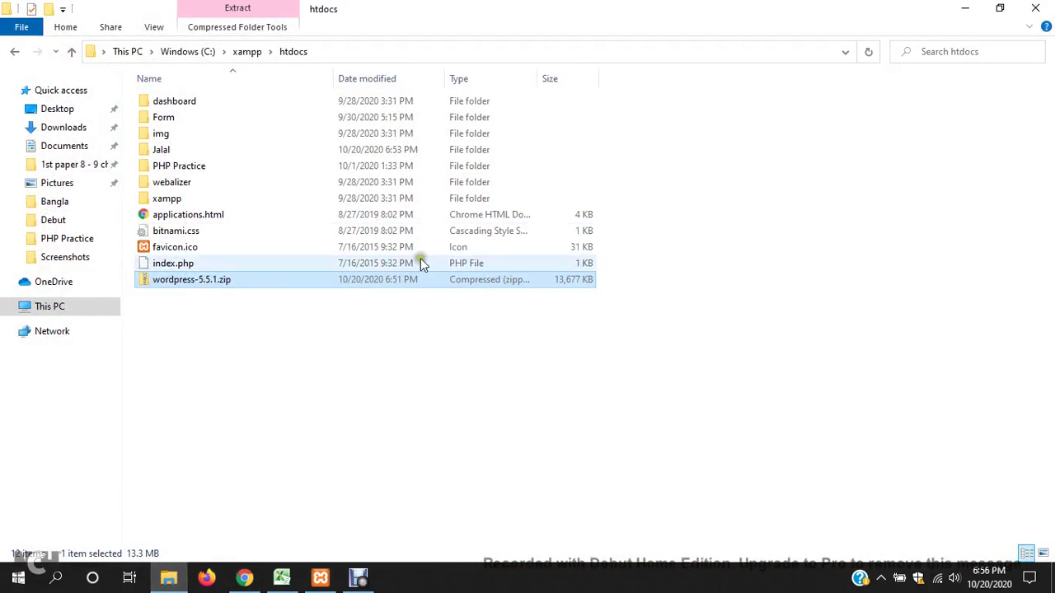
# - Confirm the project folder in htdocs holds wordpress, then return to Chrome's phpMyAdmin user accounts page
pyautogui.doubleClick(169, 156)
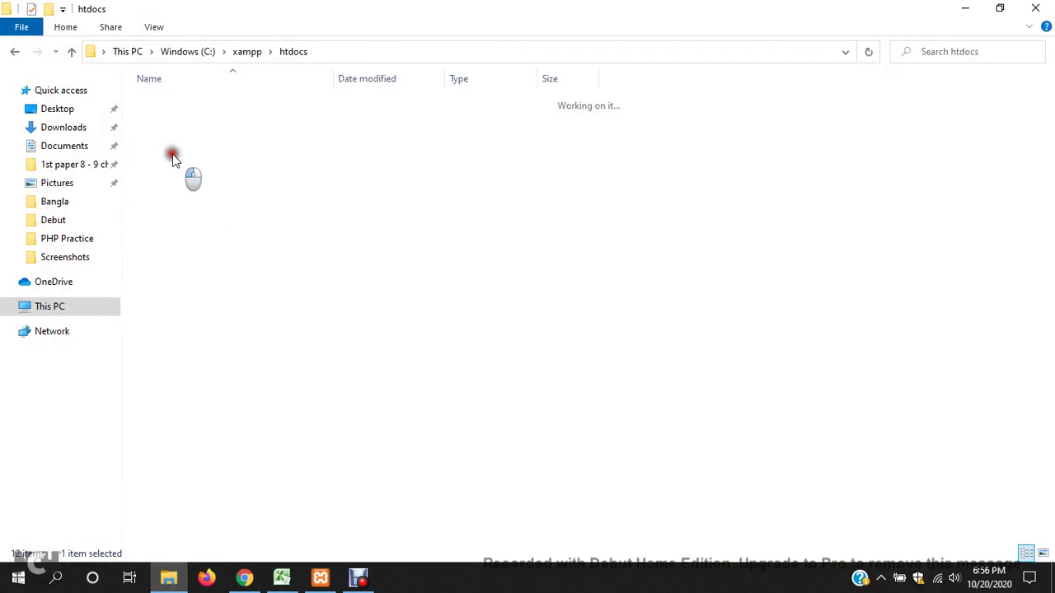
pyautogui.click(16, 53)
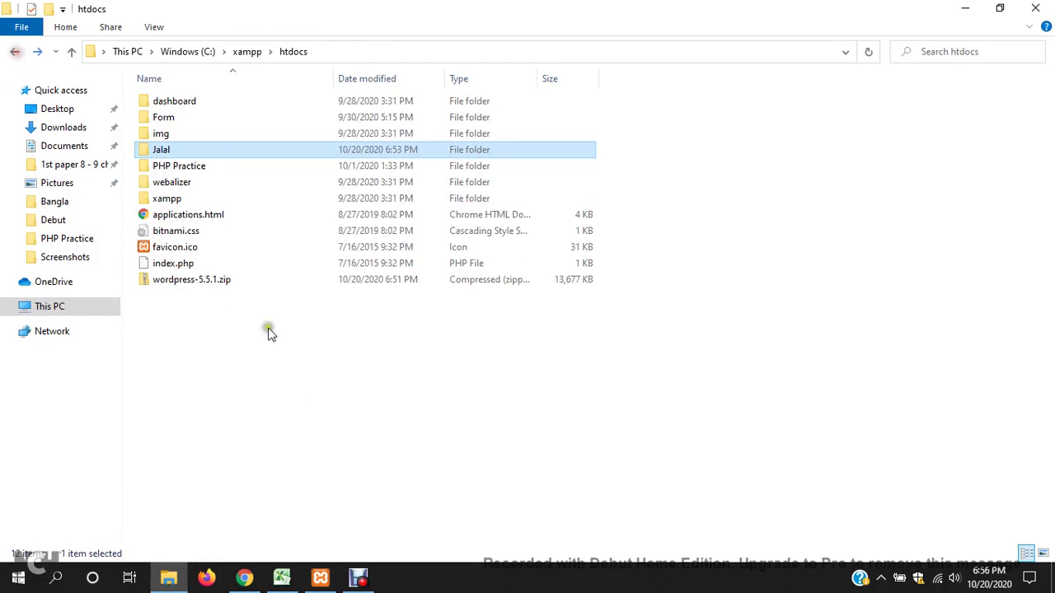
pyautogui.click(245, 577)
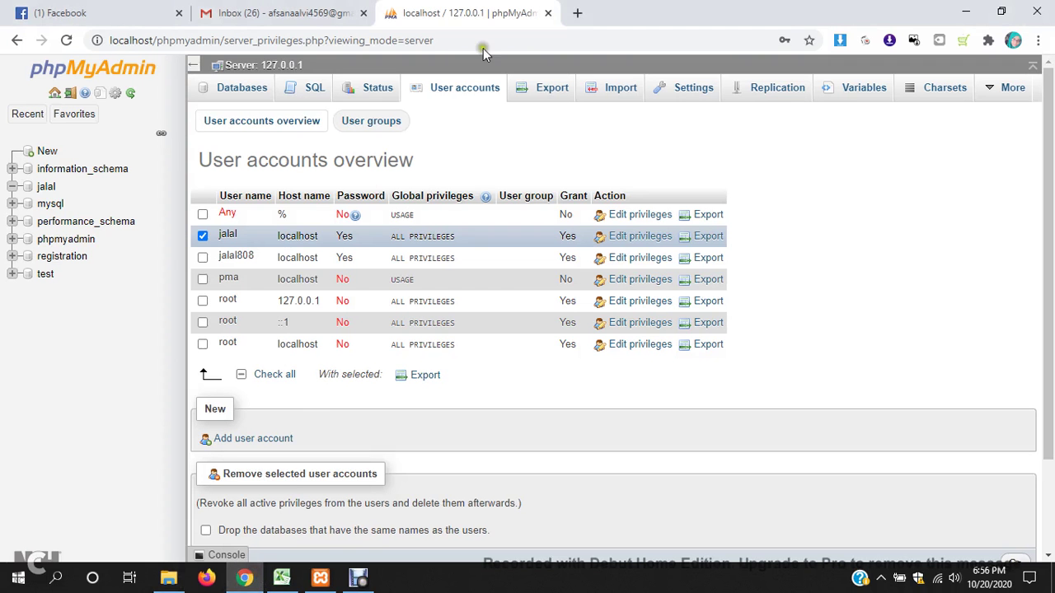
# - Load localhost/Jalal in a new tab and open its wordpress folder
pyautogui.click(581, 12)
pyautogui.write('local')
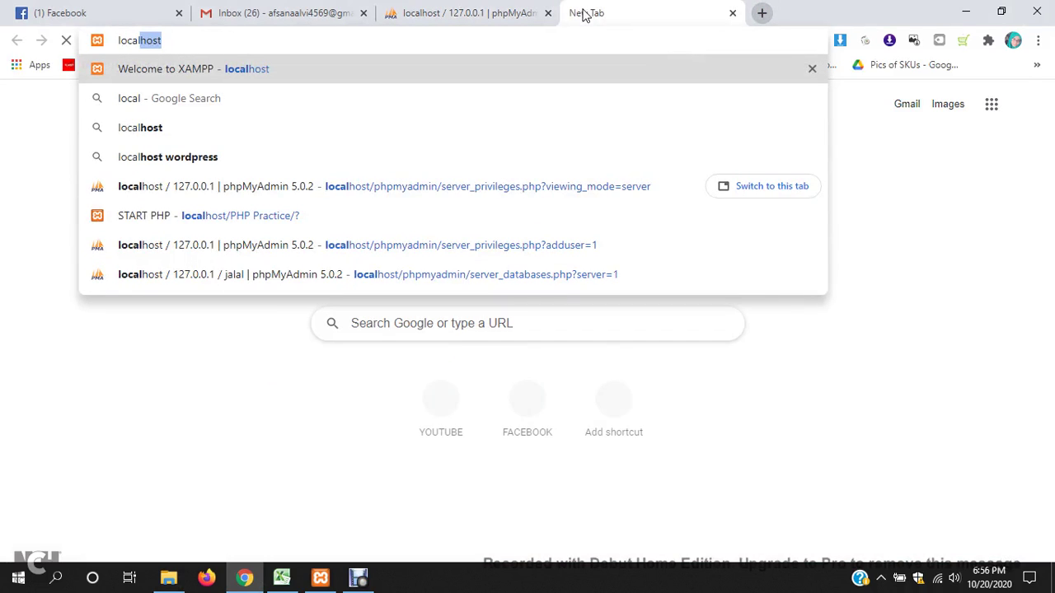
pyautogui.write('host')
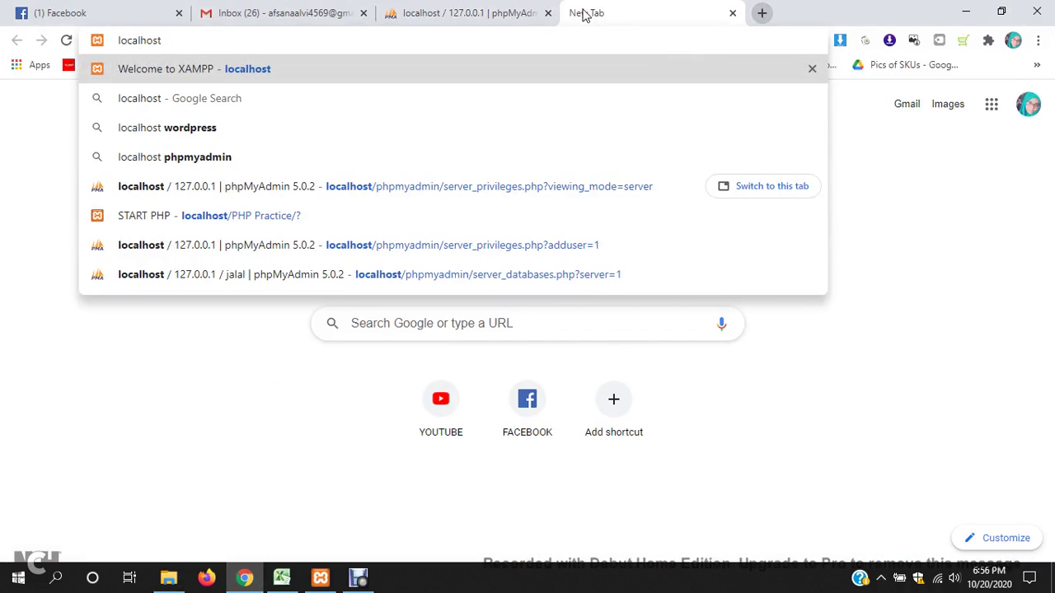
pyautogui.write('/Jalal')
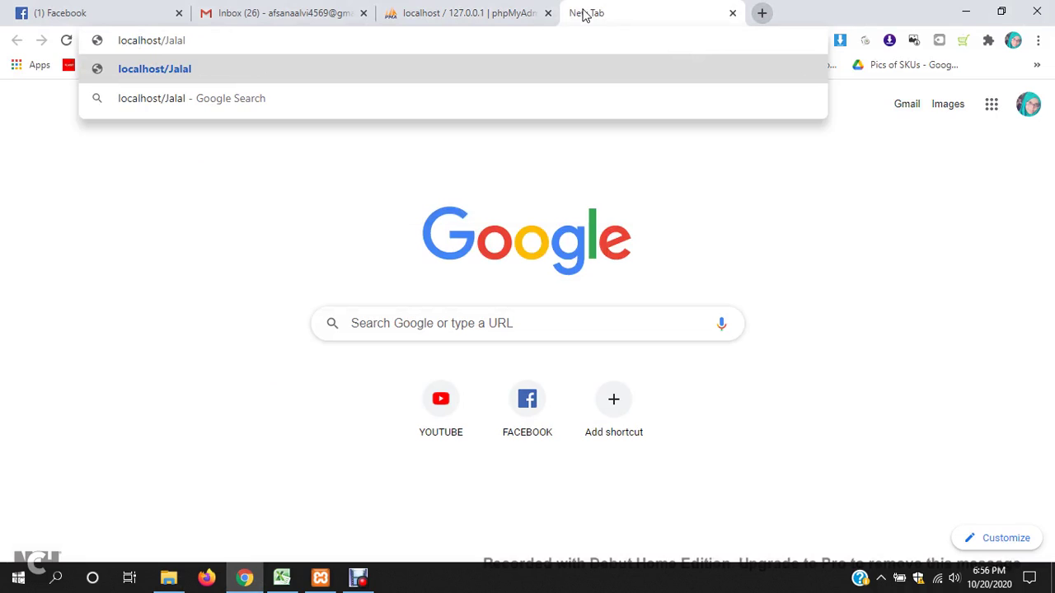
pyautogui.press('Return')
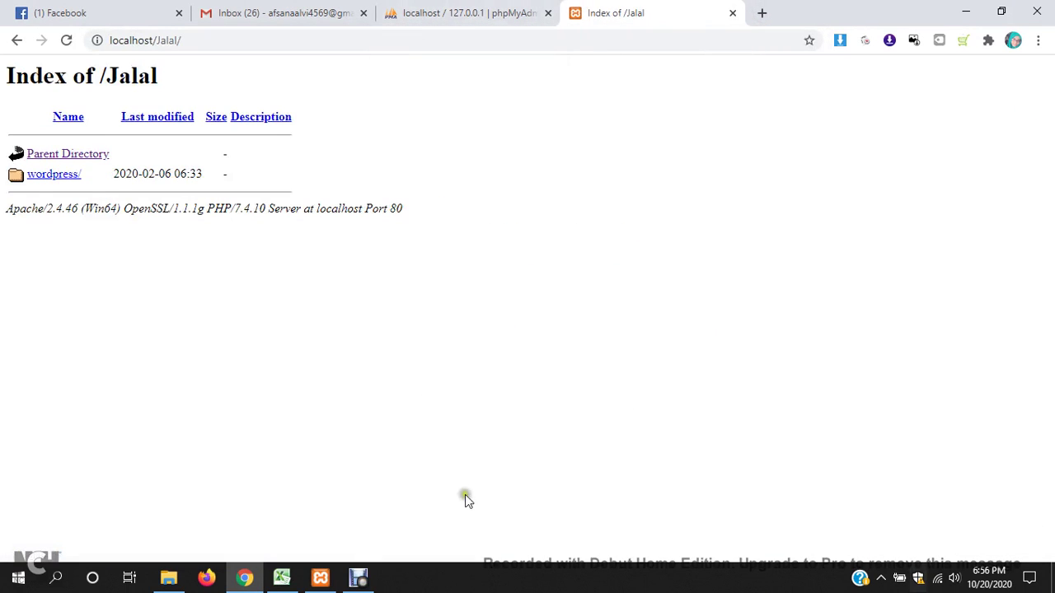
pyautogui.click(59, 178)
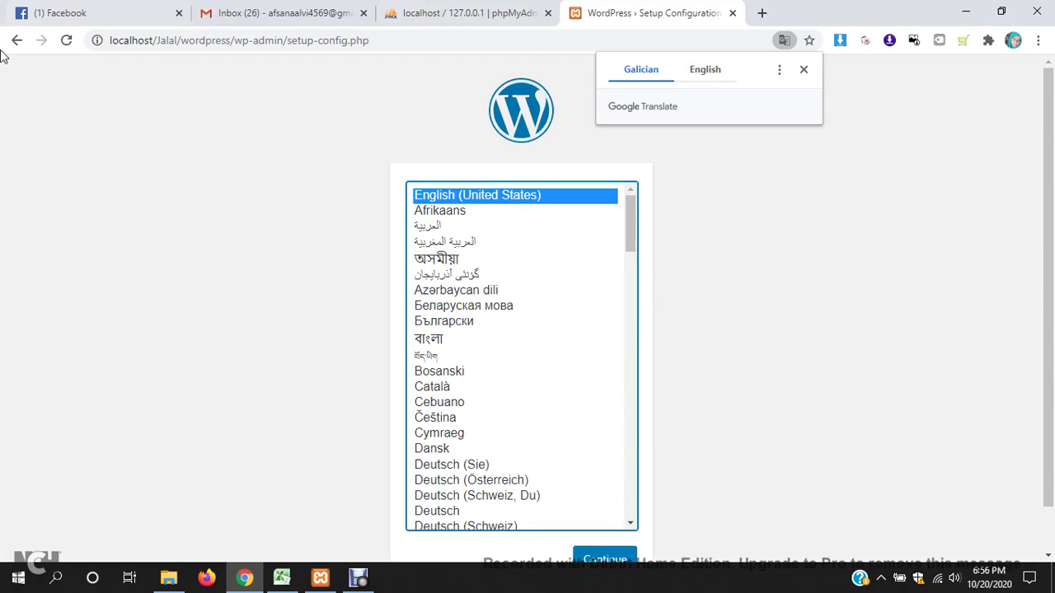
# - Continue with English (United States) and proceed past the welcome page to the database form
pyautogui.scroll(-1, 690, 344)
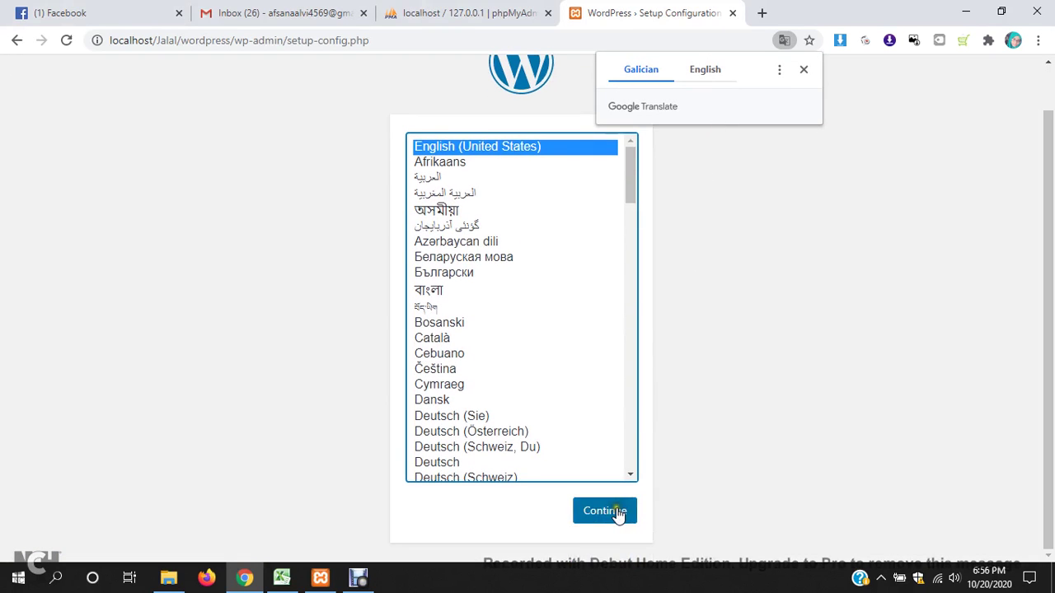
pyautogui.click(617, 512)
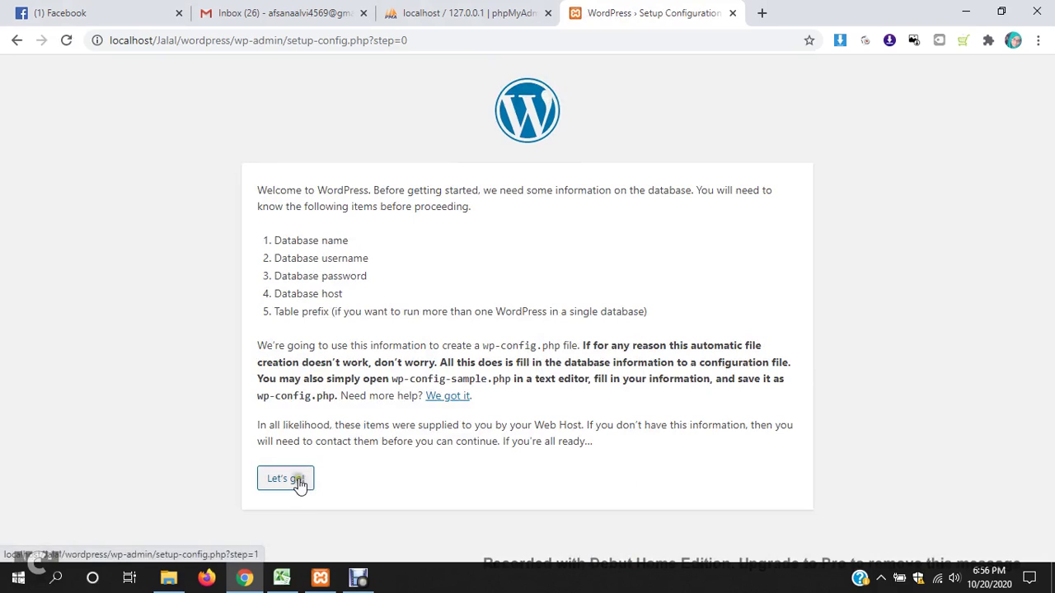
pyautogui.click(295, 480)
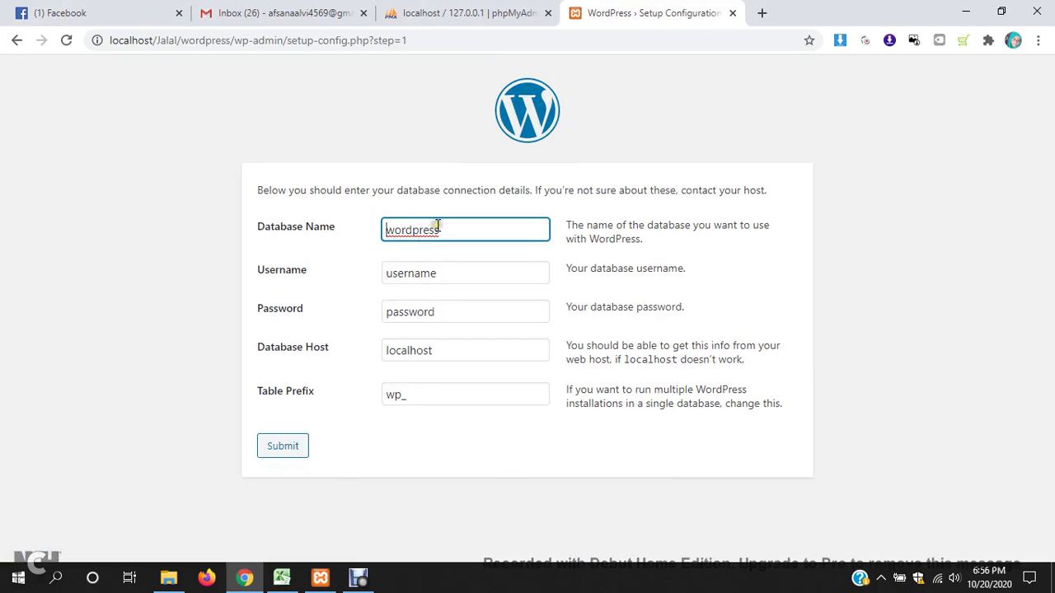
# - Submit database name jaalal, username jalal and the password, checking the user in phpMyAdmin
pyautogui.doubleClick(438, 228)
pyautogui.write('jaalal')
pyautogui.doubleClick(457, 269)
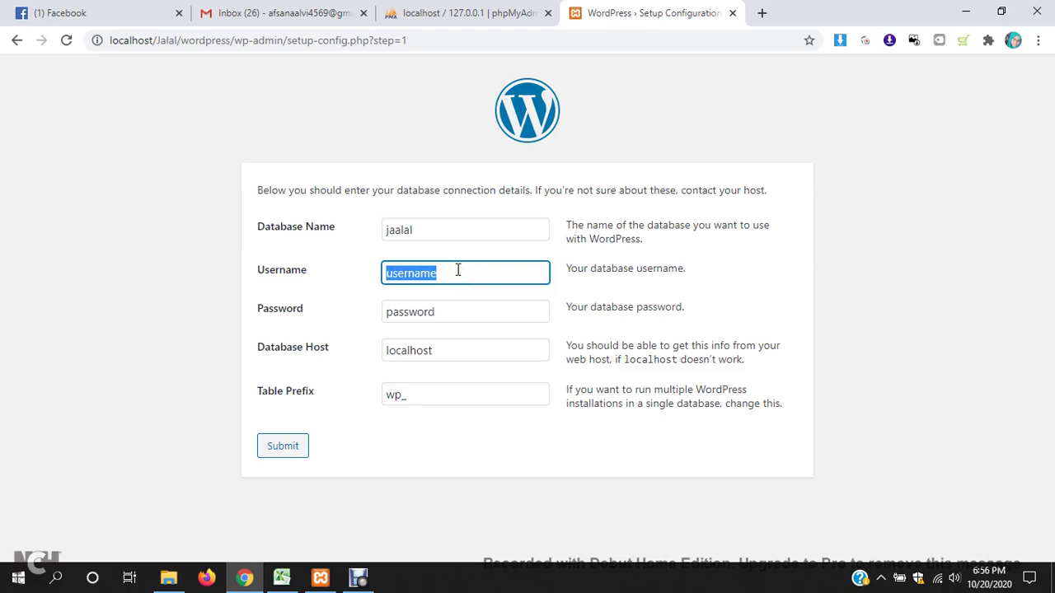
pyautogui.write('jalal808')
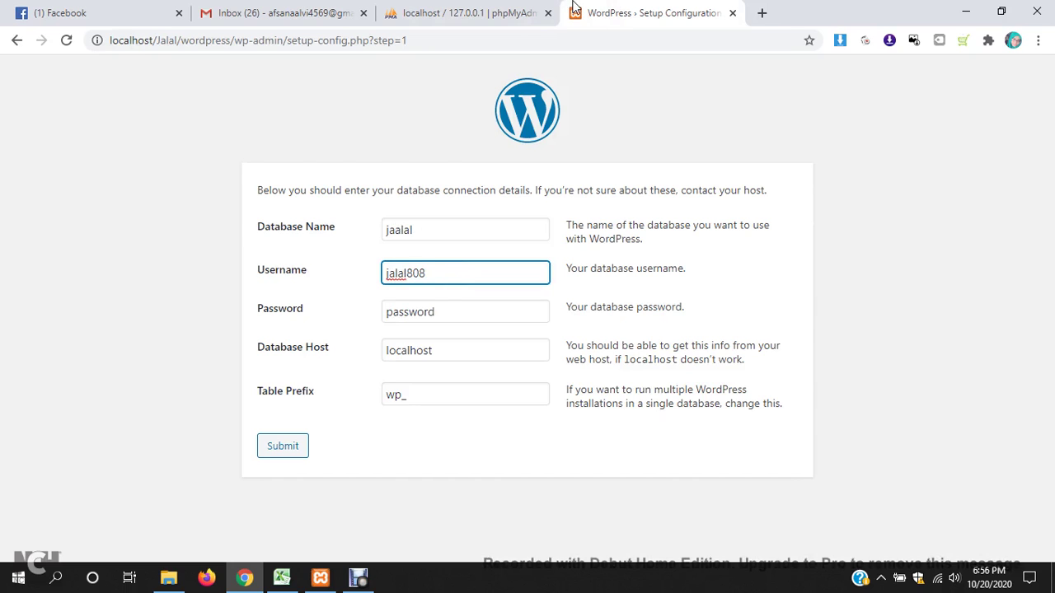
pyautogui.click(466, 13)
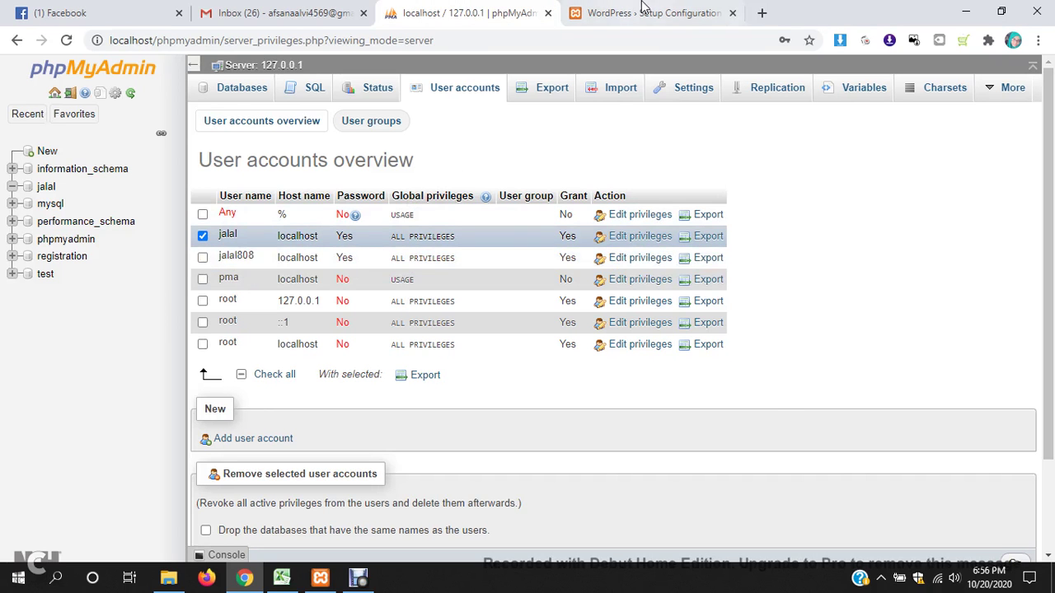
pyautogui.click(643, 12)
pyautogui.doubleClick(439, 309)
pyautogui.write('1234')
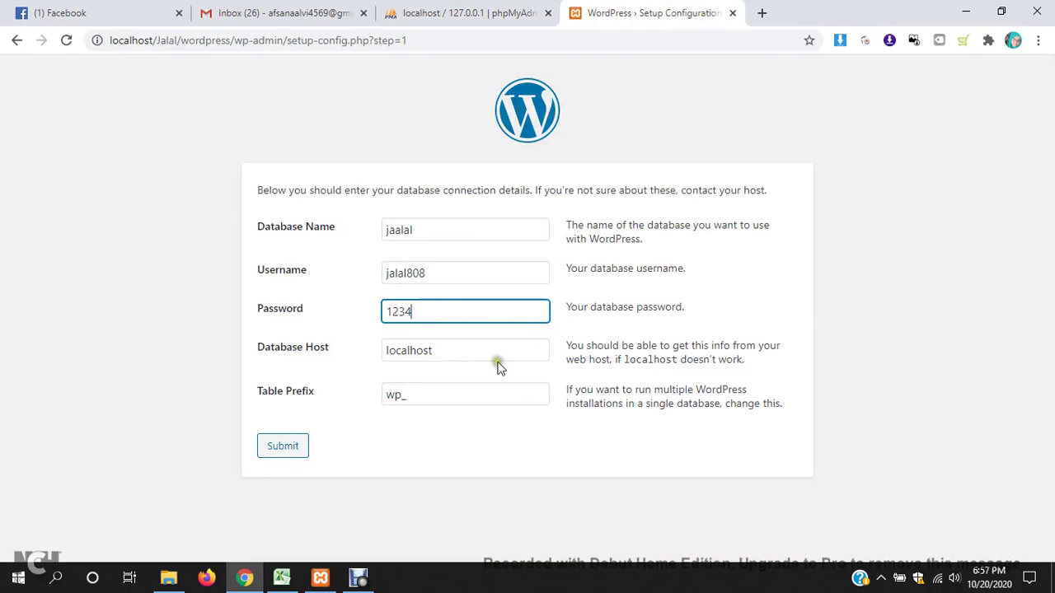
pyautogui.click(292, 450)
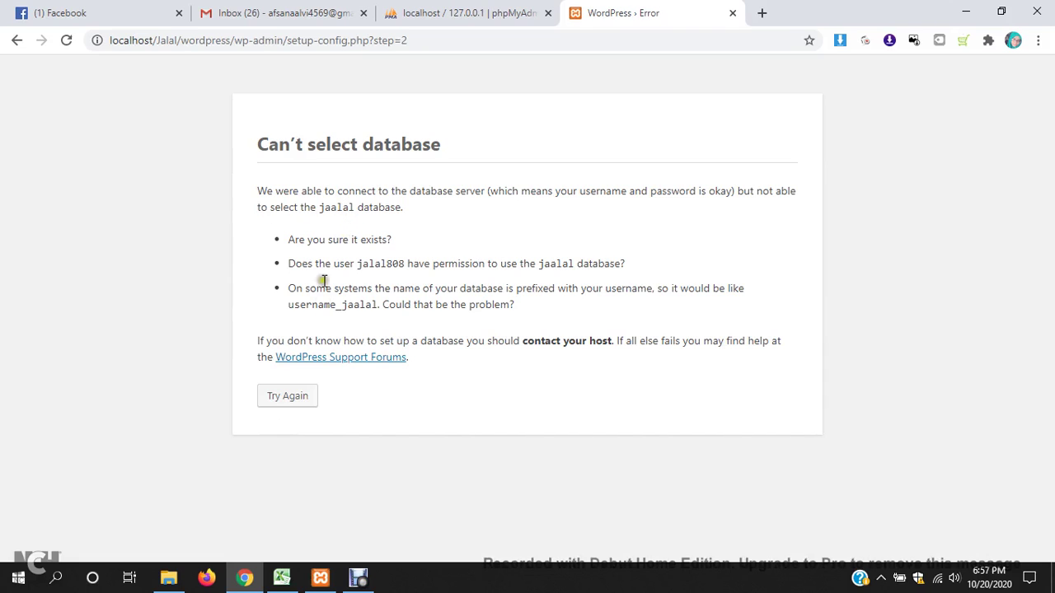
# - Fix the misspelled database name, resubmit, and retry the connection
pyautogui.click(296, 400)
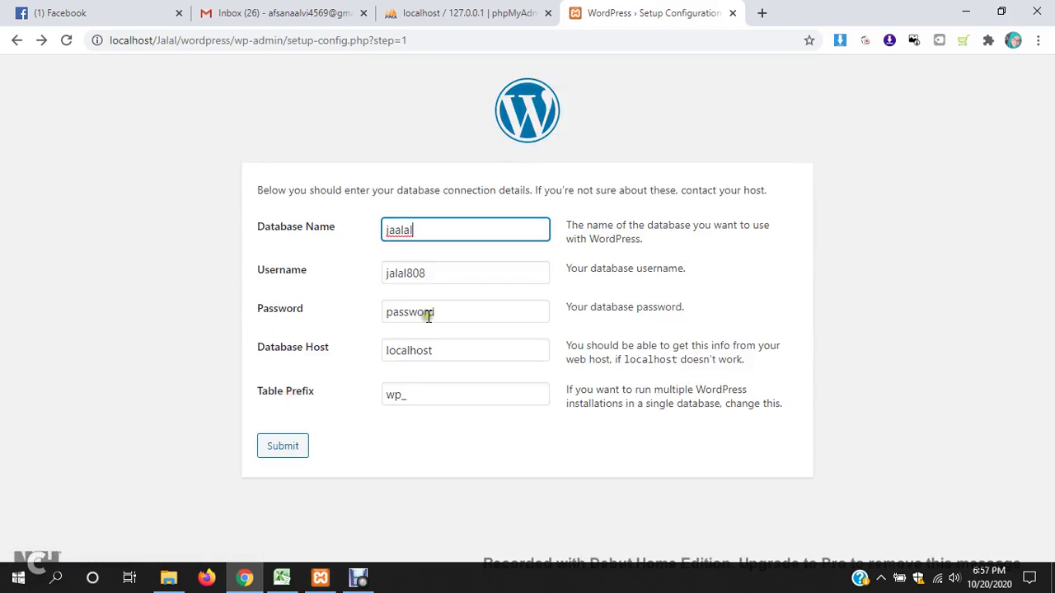
pyautogui.press('BackSpace')
pyautogui.press('BackSpace')
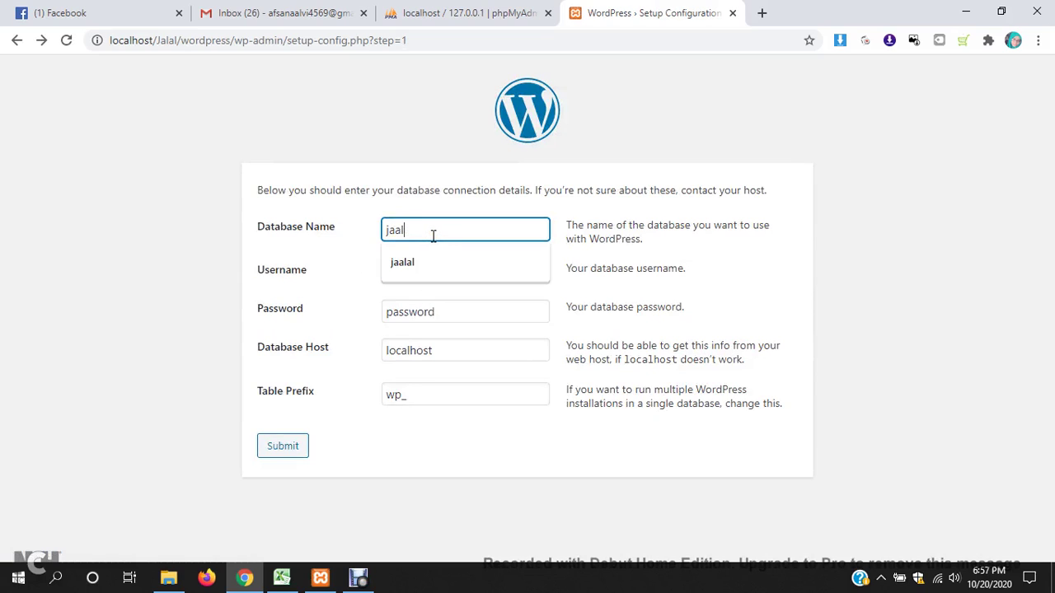
pyautogui.press('BackSpace')
pyautogui.press('BackSpace')
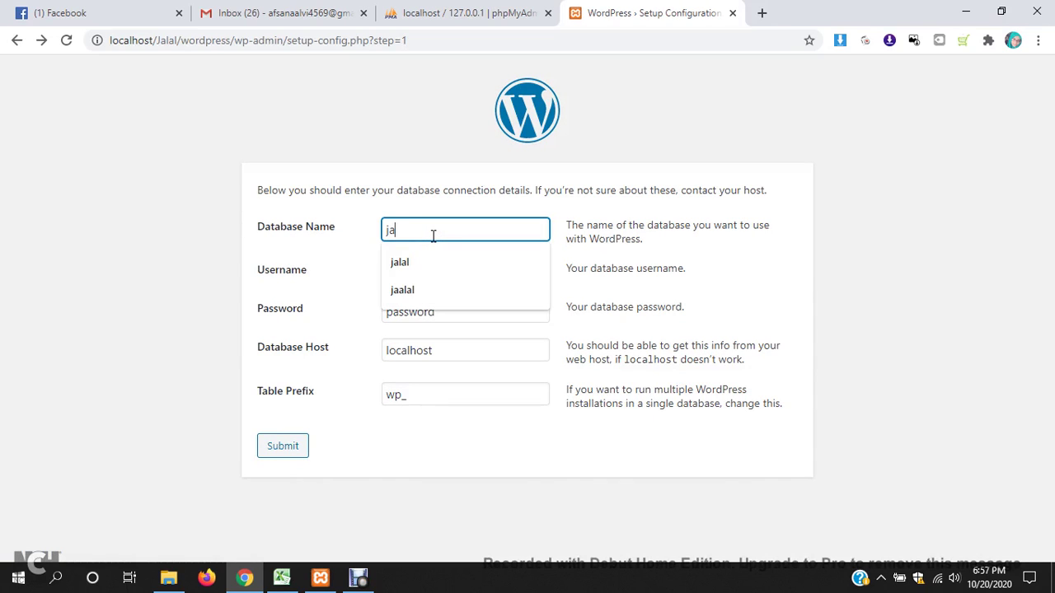
pyautogui.click(467, 271)
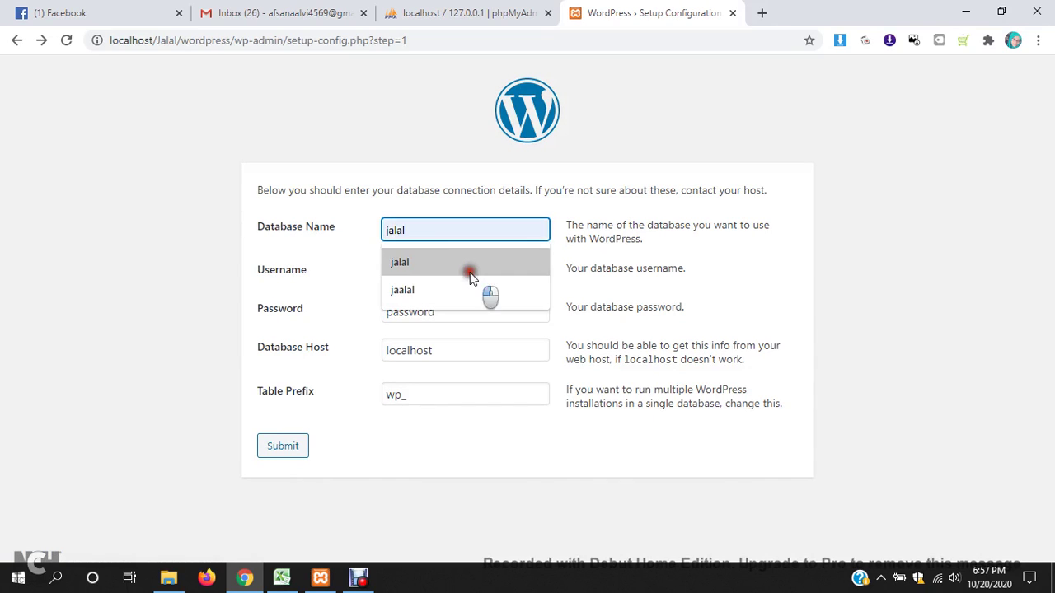
pyautogui.click(292, 449)
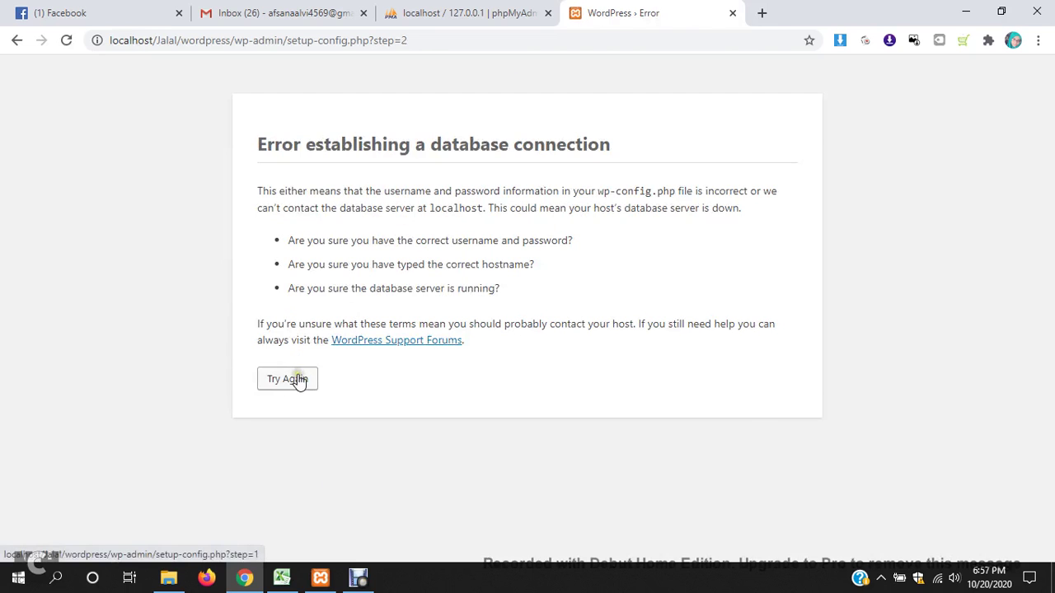
pyautogui.click(298, 377)
# - After checking the database in phpMyAdmin, re-enter database name jalal and the updated password, and submit
pyautogui.click(473, 17)
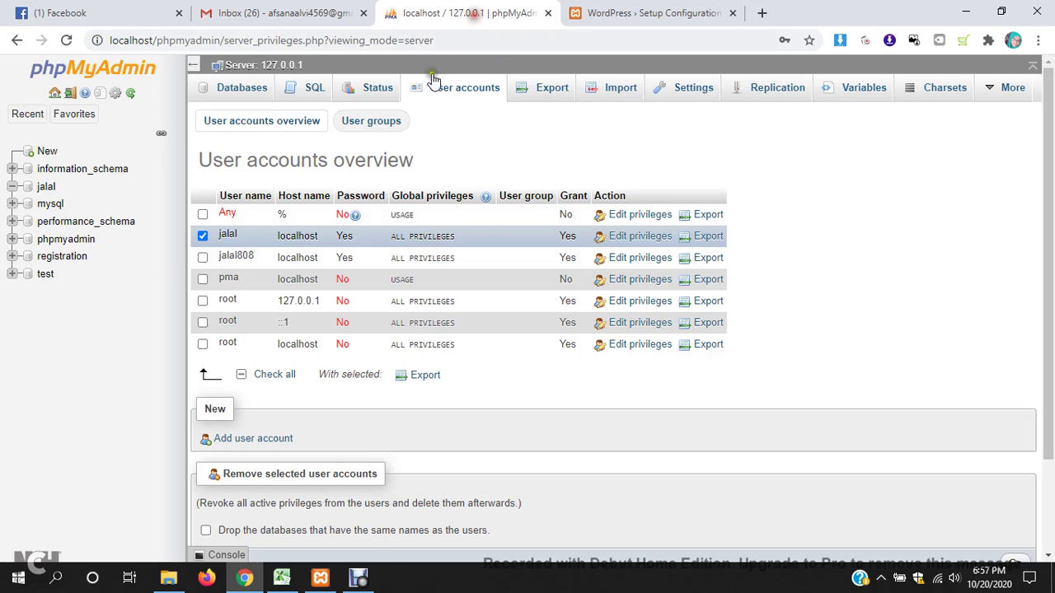
pyautogui.click(47, 188)
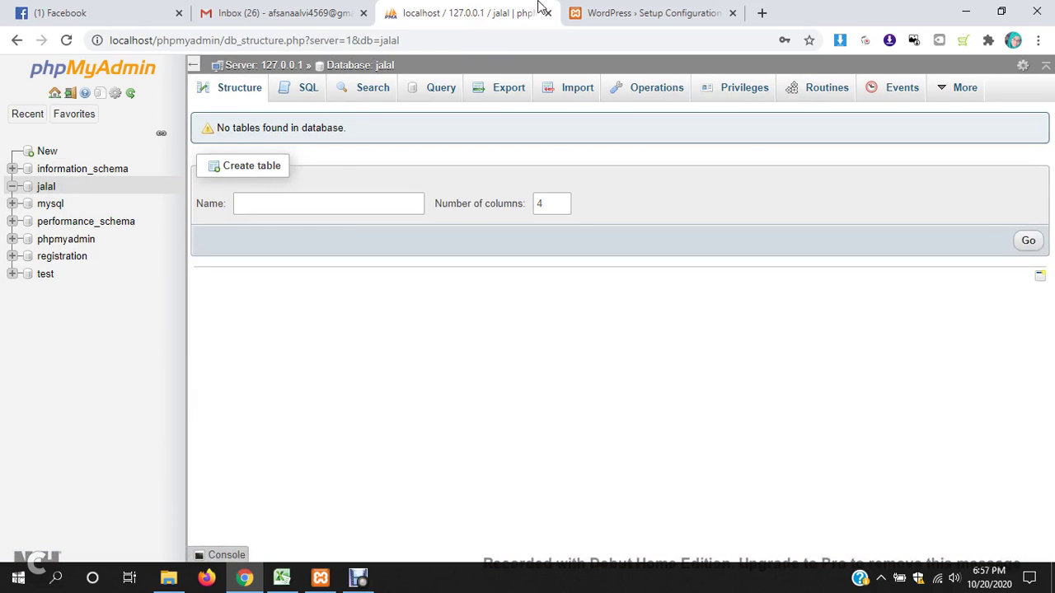
pyautogui.click(634, 12)
pyautogui.moveTo(418, 229); pyautogui.dragTo(383, 229)
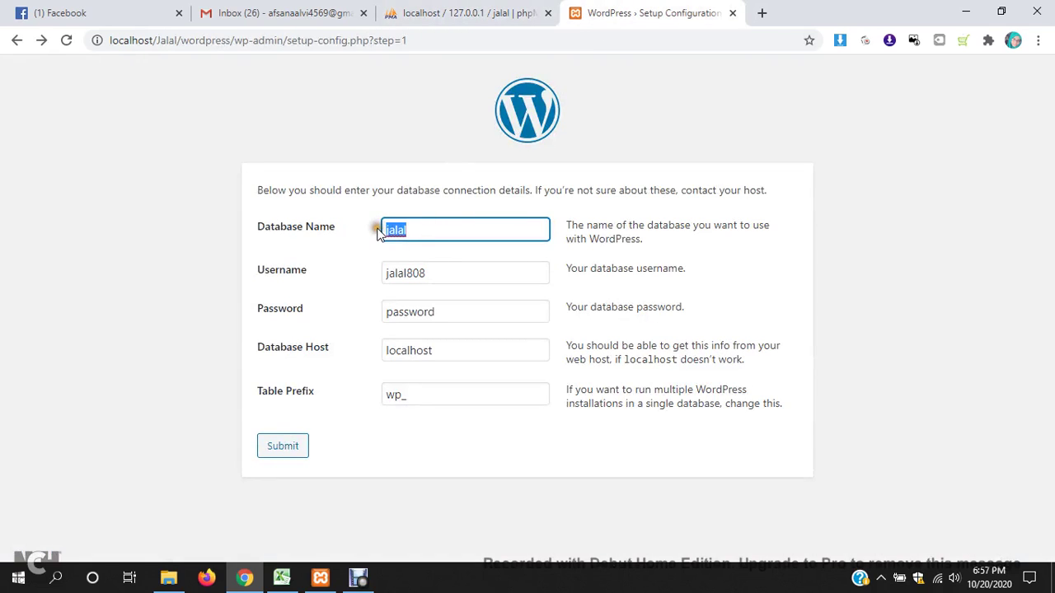
pyautogui.write('jalal')
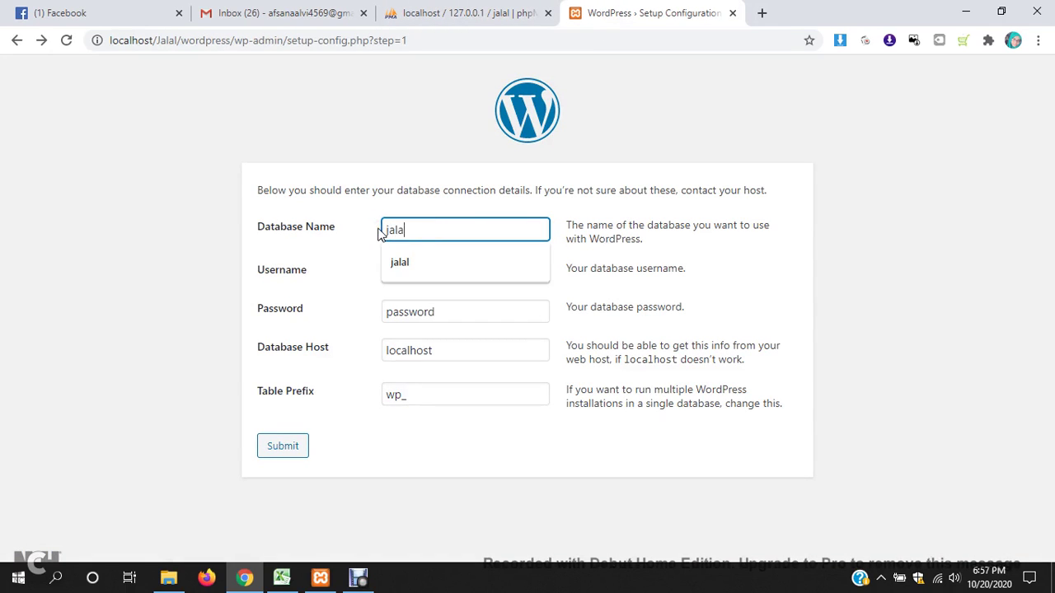
pyautogui.click(451, 313)
pyautogui.doubleClick(450, 313)
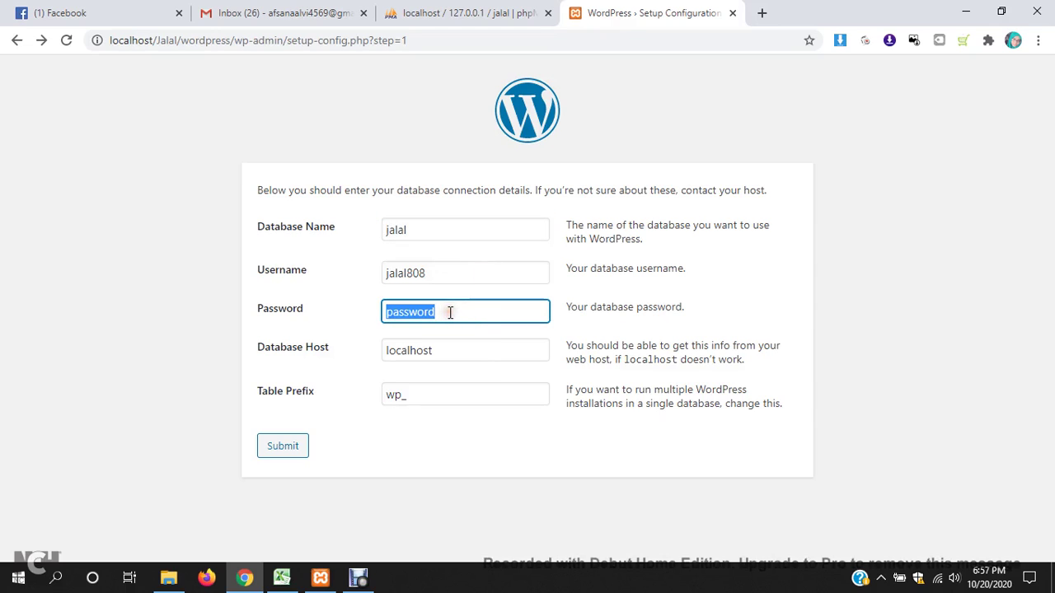
pyautogui.write('1234')
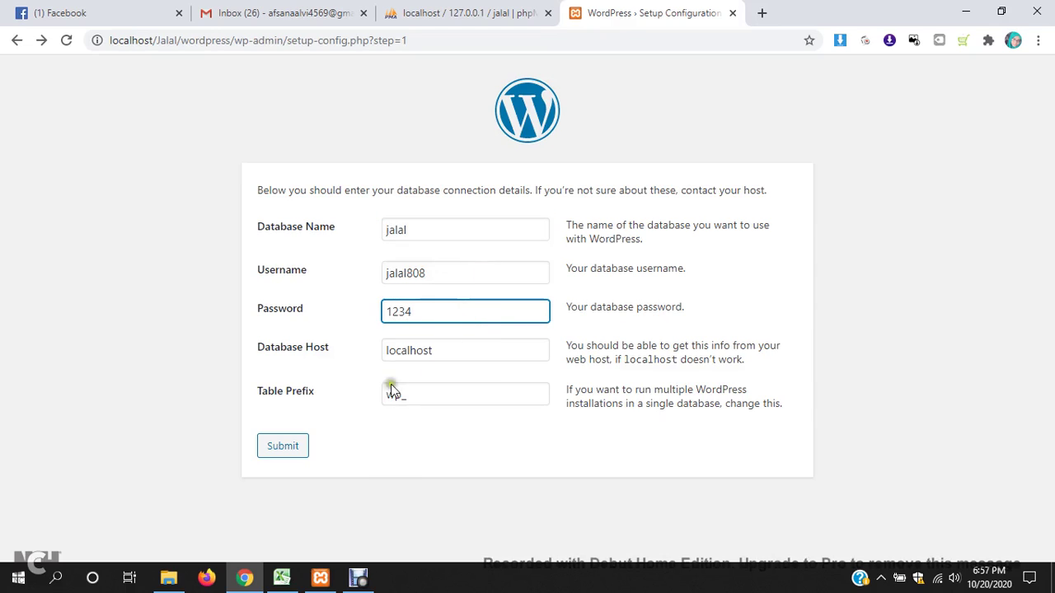
pyautogui.click(290, 446)
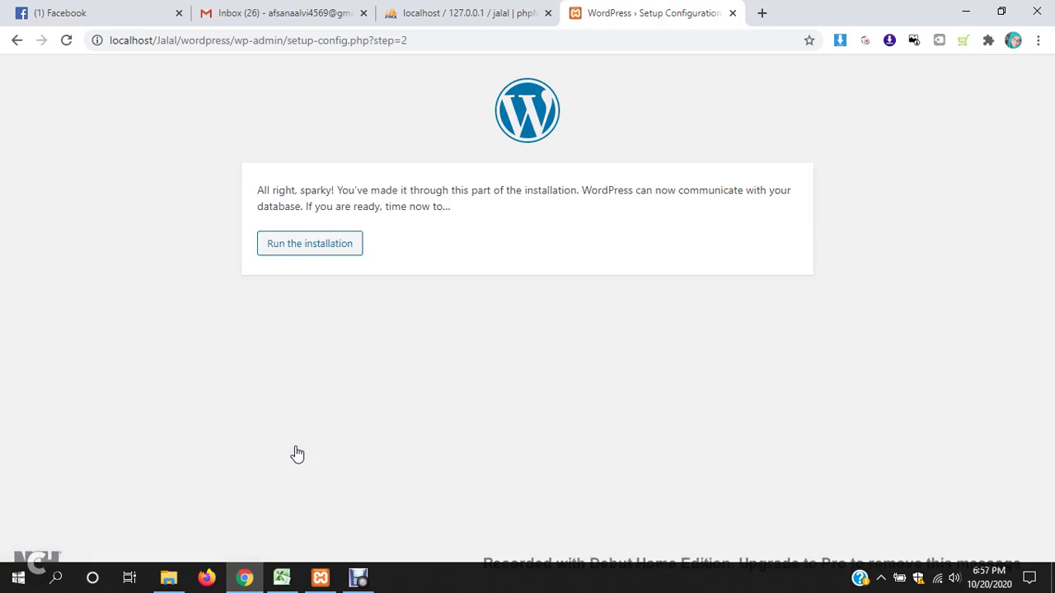
# - Run the installation and enter site title Product Listing Service and the admin username
pyautogui.click(318, 250)
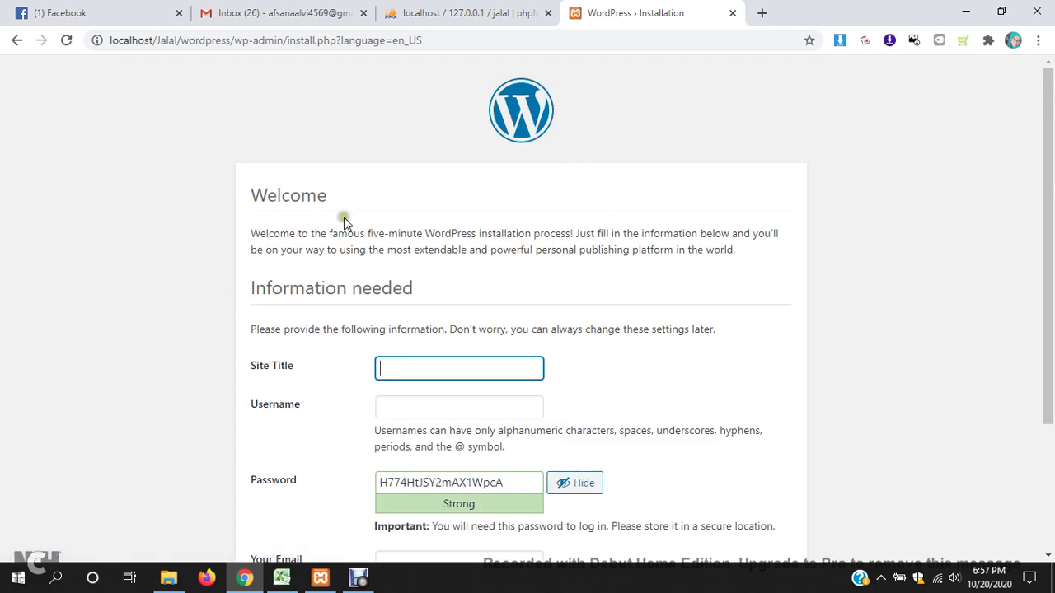
pyautogui.scroll(-2, 396, 248)
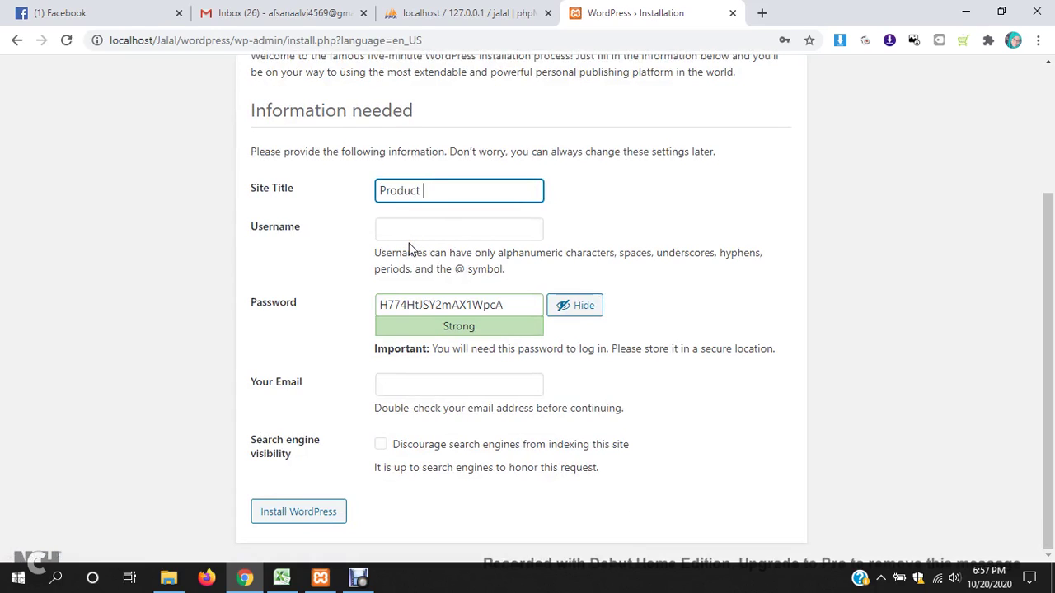
pyautogui.write('ing Service')
pyautogui.click(415, 229)
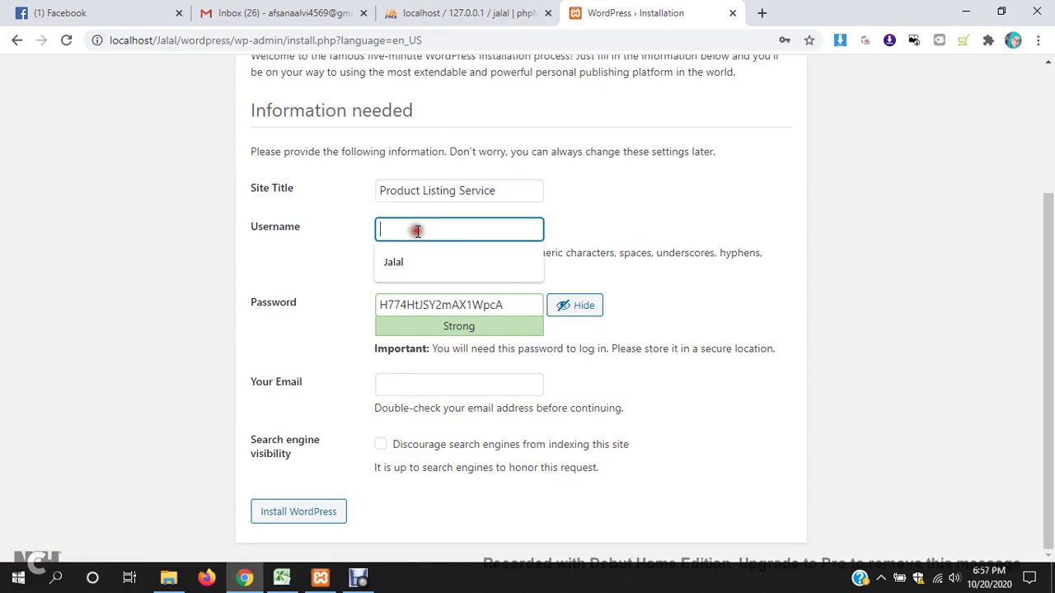
pyautogui.click(647, 216)
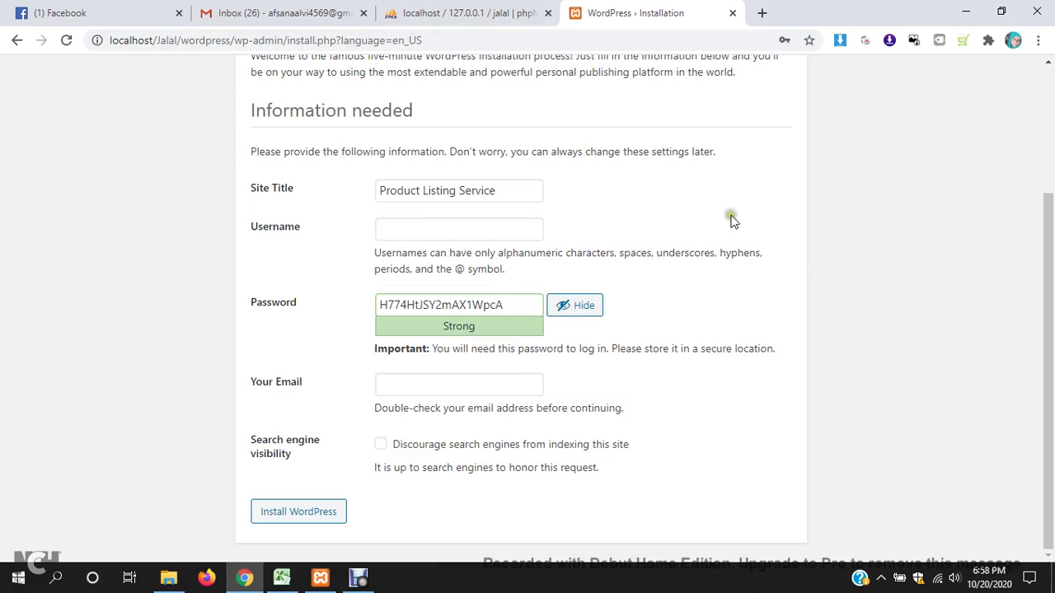
pyautogui.click(477, 234)
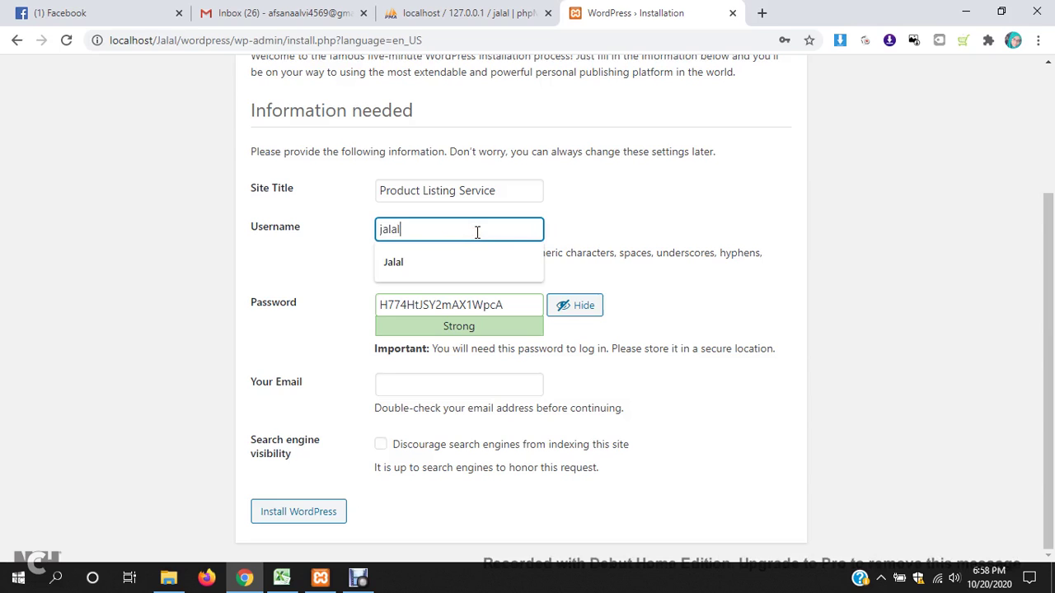
pyautogui.write('808')
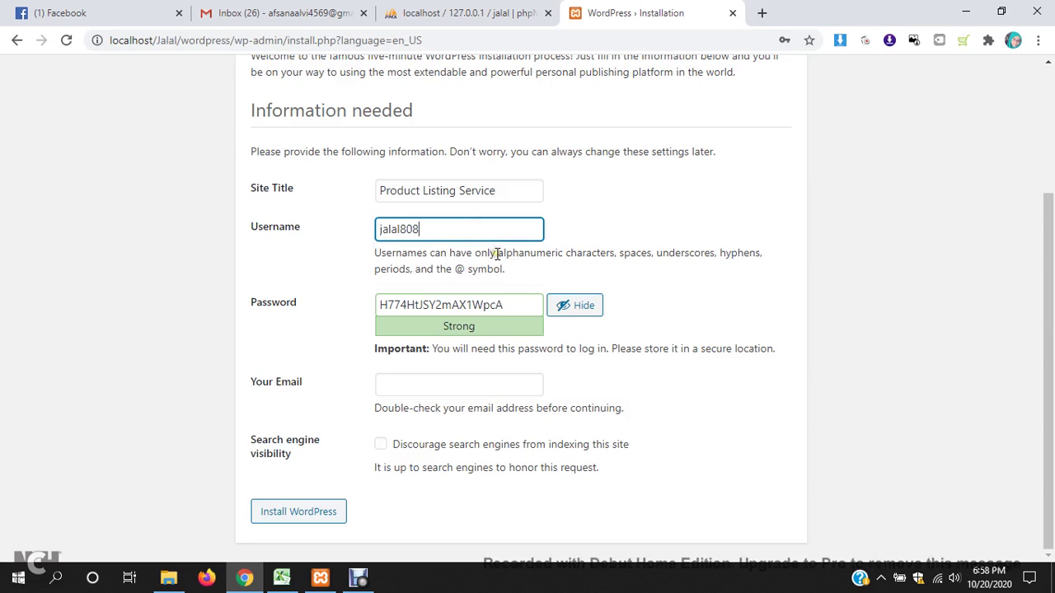
# - Replace the generated admin password with a weak one and confirm its use
pyautogui.click(498, 304)
pyautogui.doubleClick(498, 304)
pyautogui.write('1234')
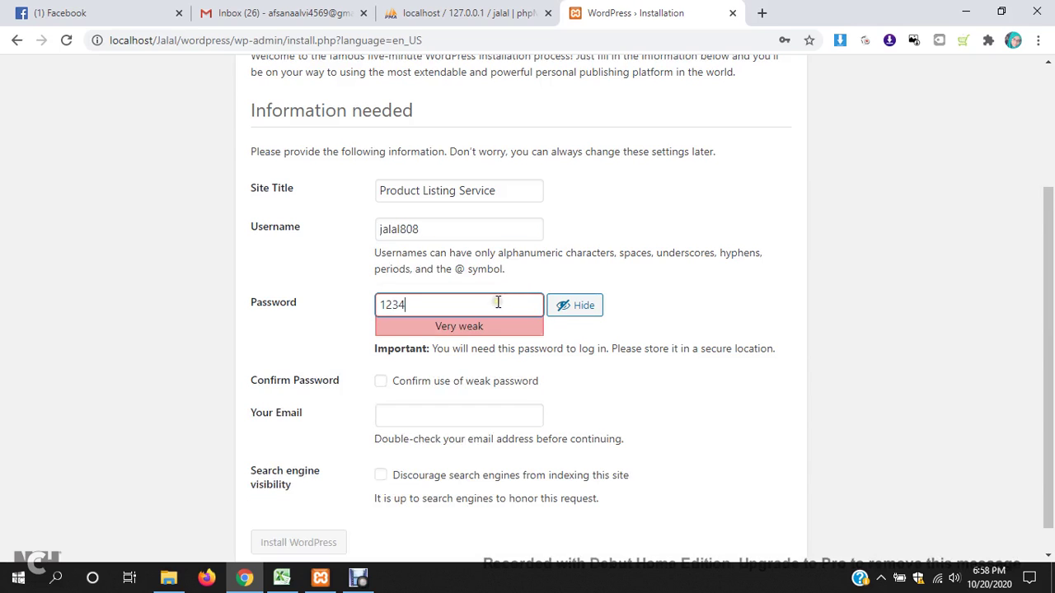
pyautogui.scroll(-1, 471, 297)
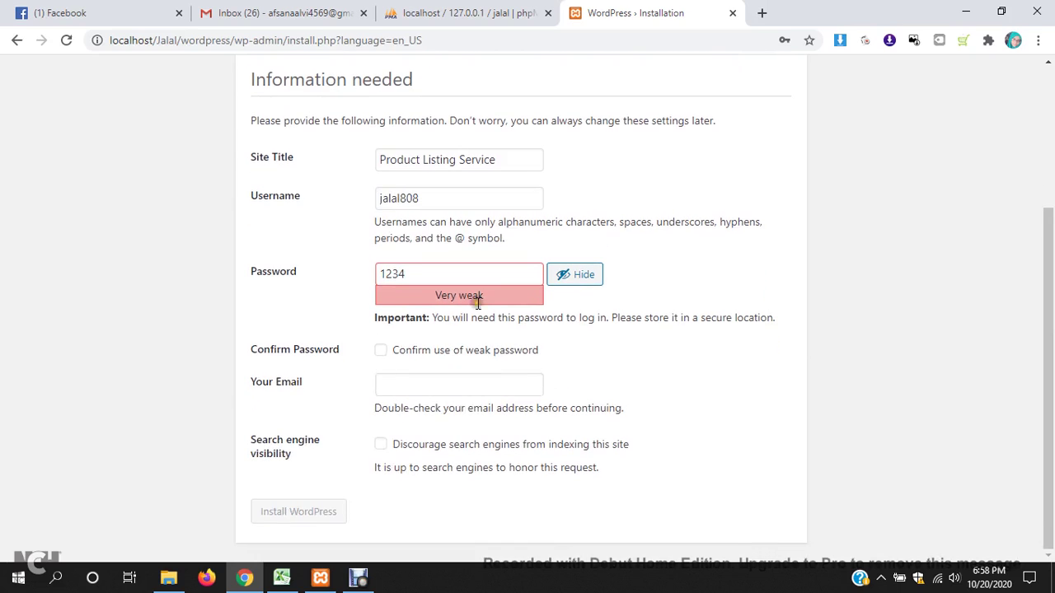
pyautogui.click(380, 351)
# - Fill in the admin e-mail, tick Discourage search engines, and install WordPress
pyautogui.click(429, 384)
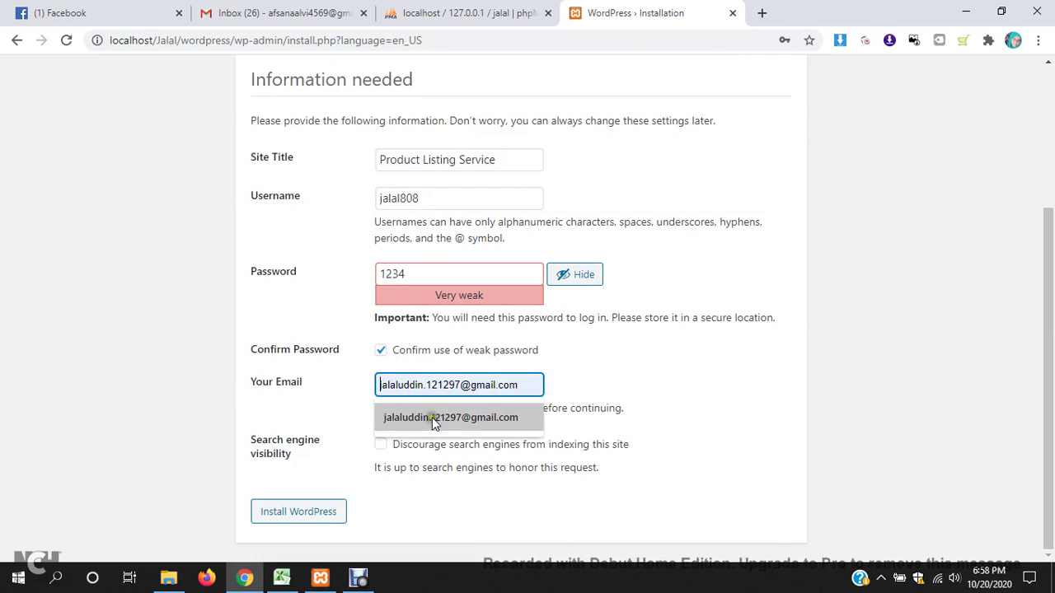
pyautogui.click(431, 417)
pyautogui.click(381, 445)
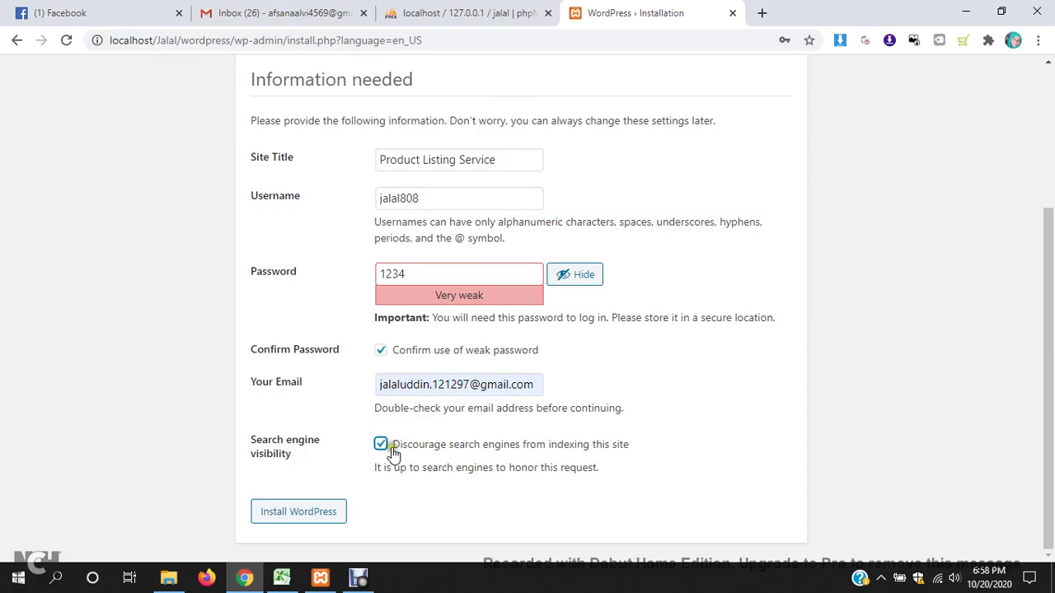
pyautogui.click(390, 456)
pyautogui.click(382, 445)
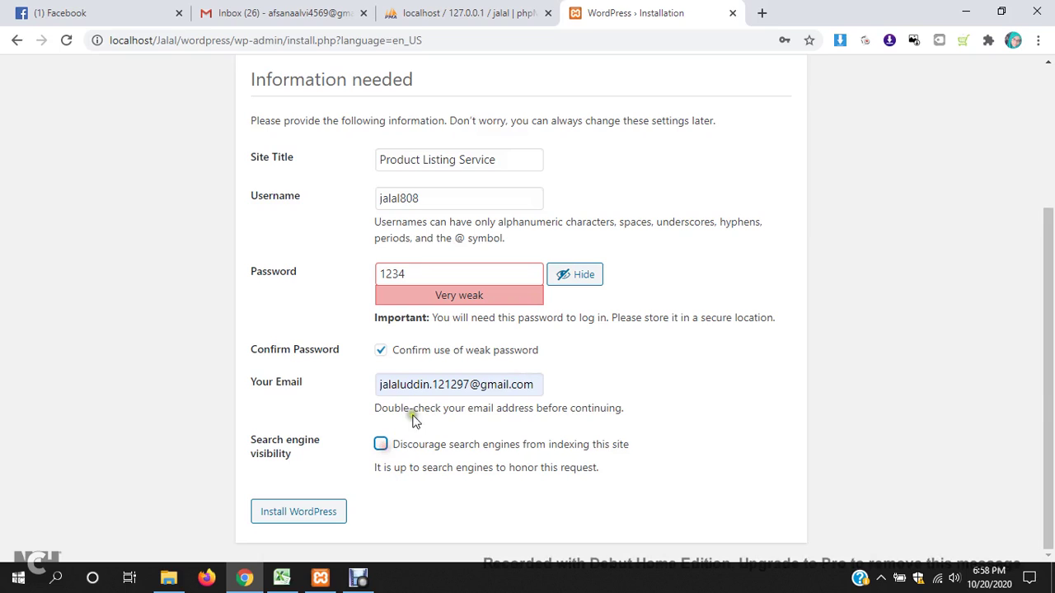
pyautogui.click(377, 446)
pyautogui.click(297, 513)
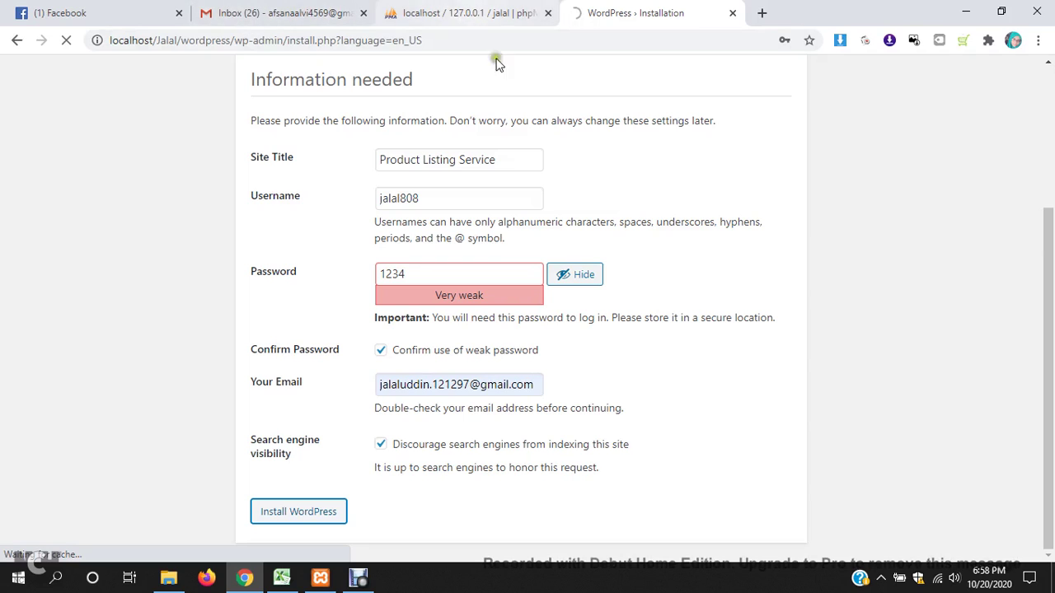
# - Open wordpress.org in a new tab, go to its Plugins page, then switch back to the installation tab
pyautogui.click(760, 13)
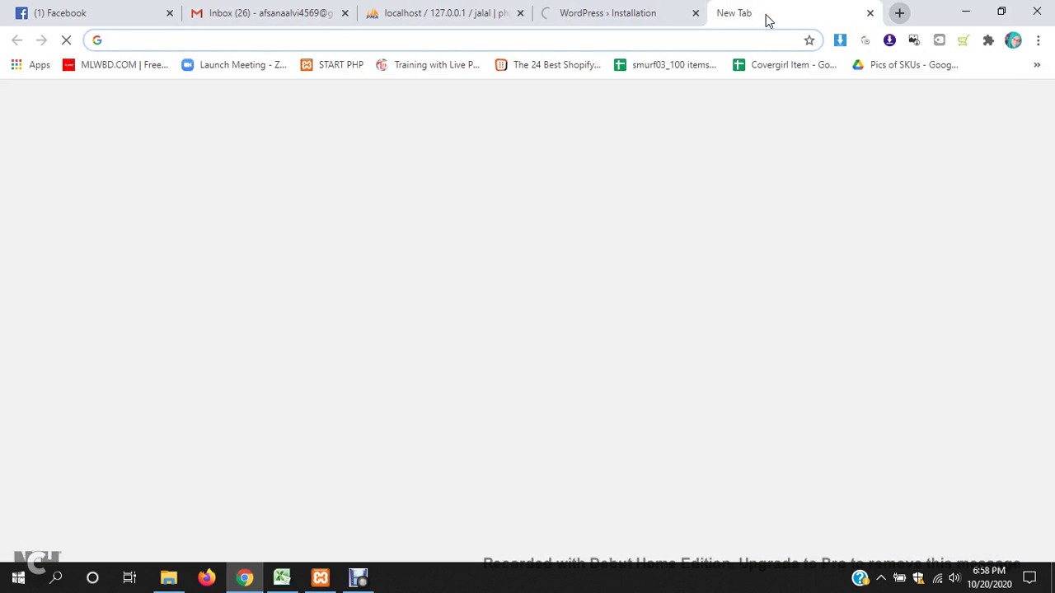
pyautogui.write('wordpres')
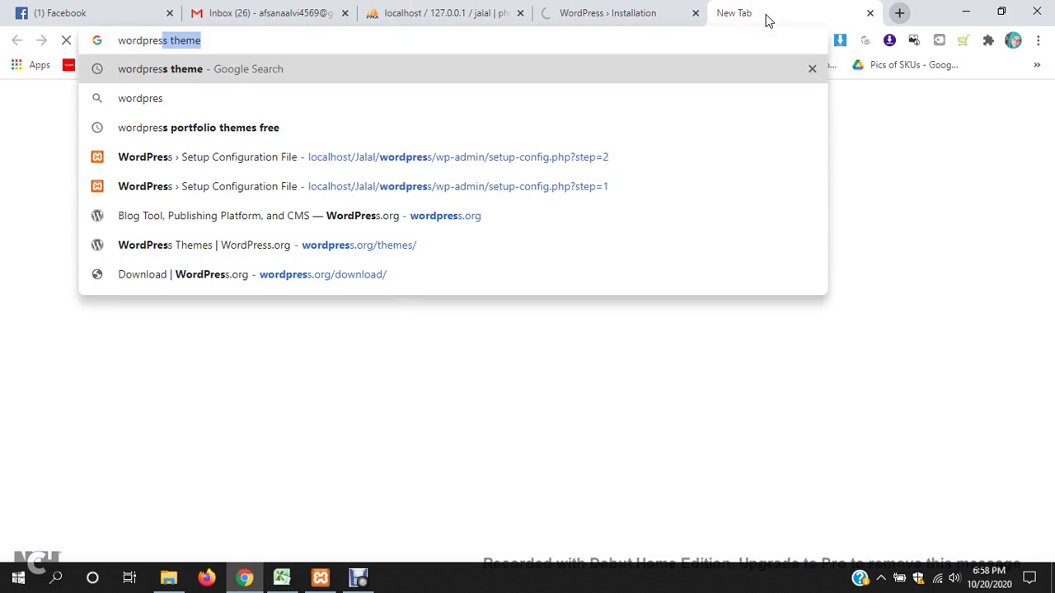
pyautogui.write('.or')
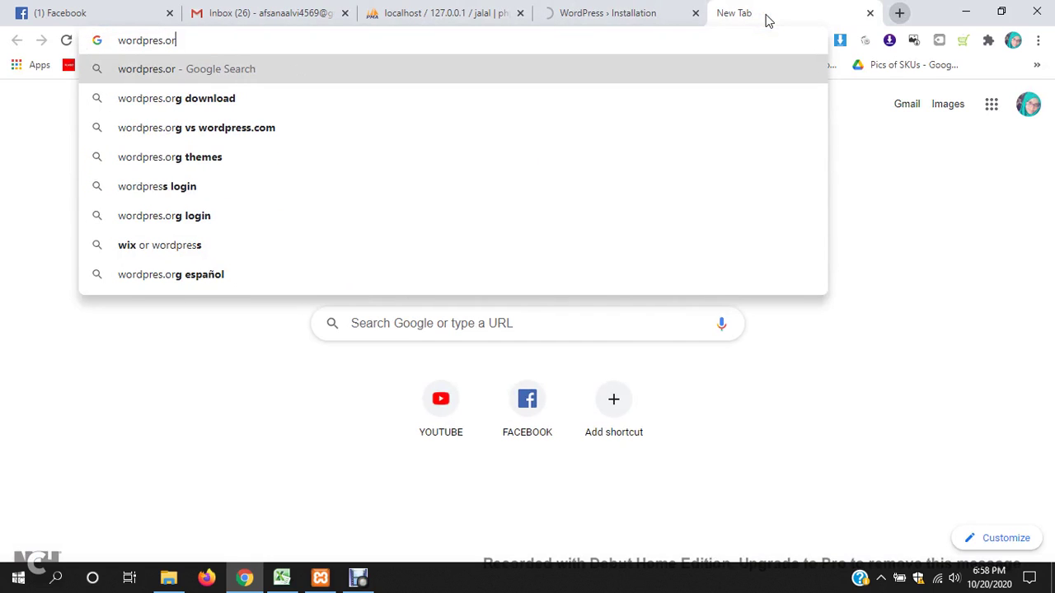
pyautogui.write('g')
pyautogui.press('Return')
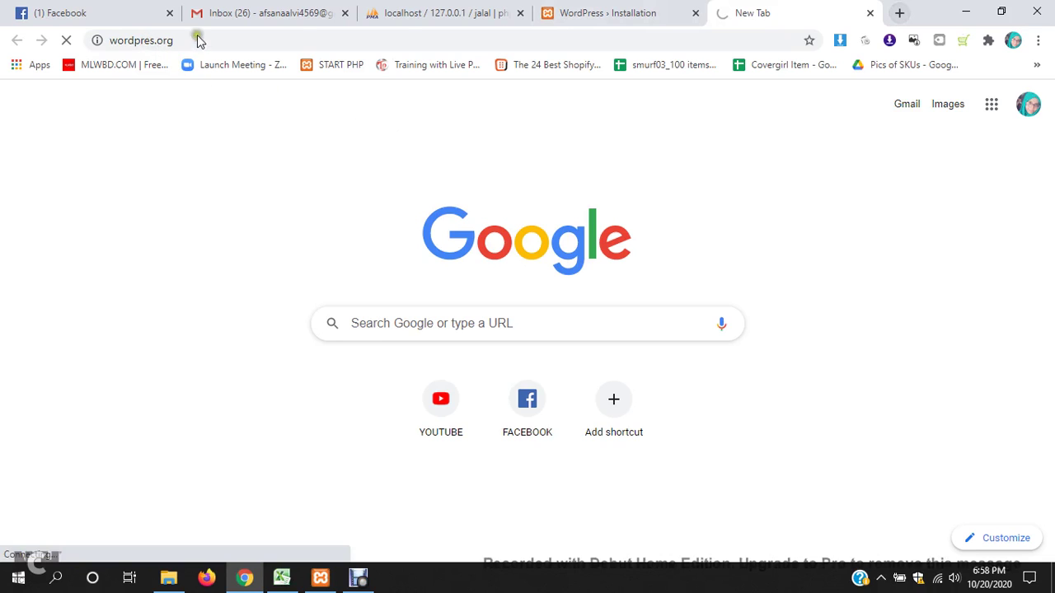
pyautogui.click(398, 36)
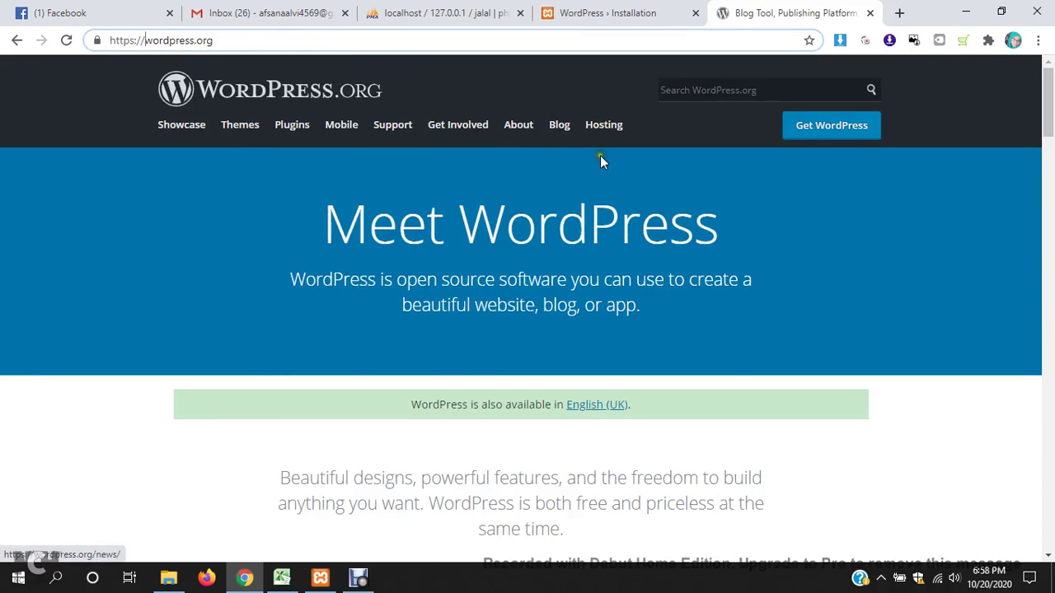
pyautogui.click(302, 126)
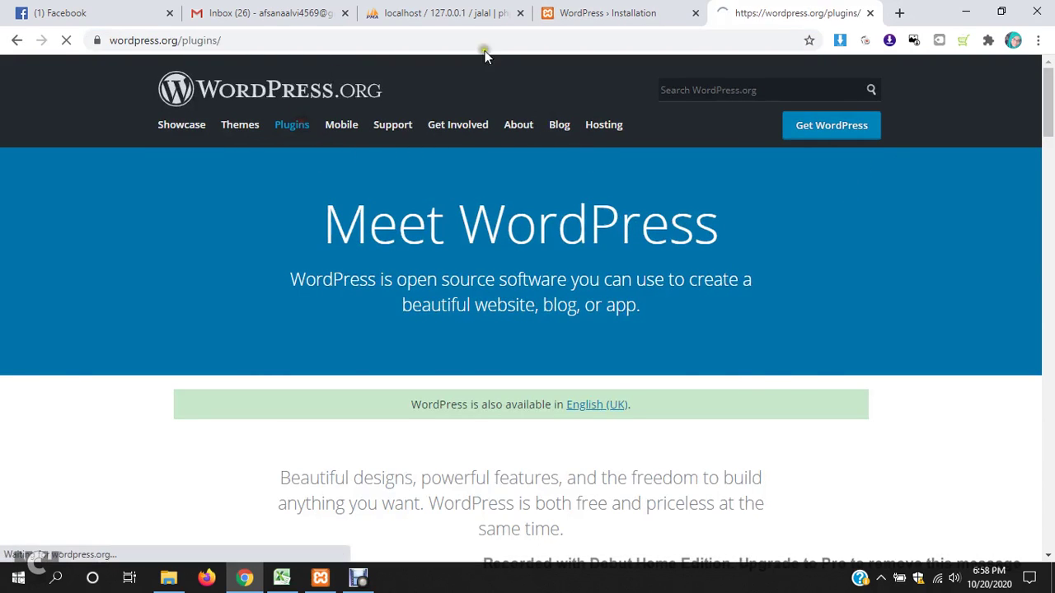
pyautogui.click(600, 8)
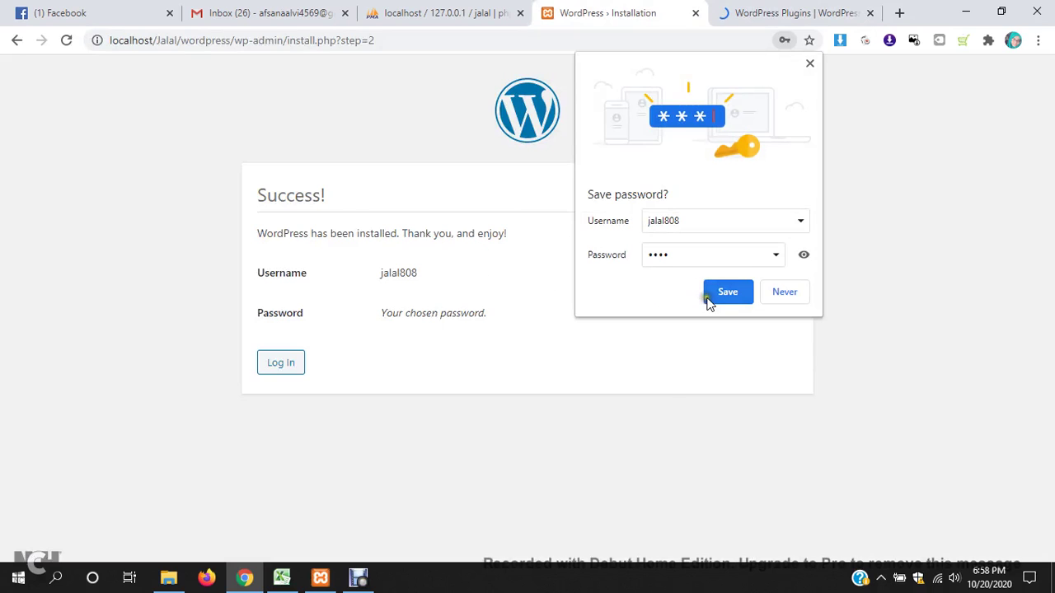
# - Log in to the new Product Listing Service site with the admin username and password, then return to the plugins directory
pyautogui.click(294, 361)
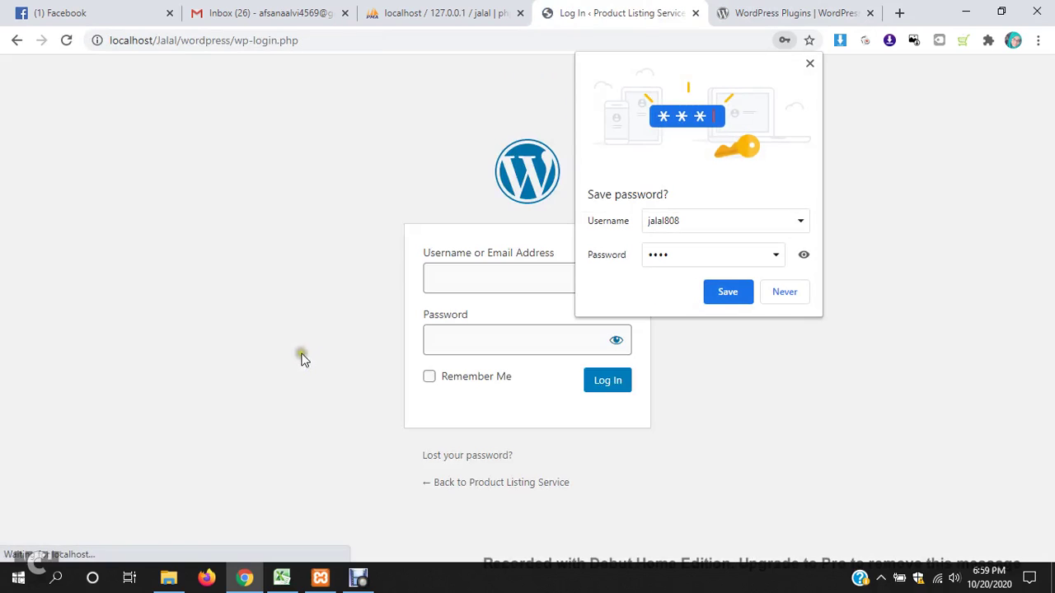
pyautogui.click(479, 273)
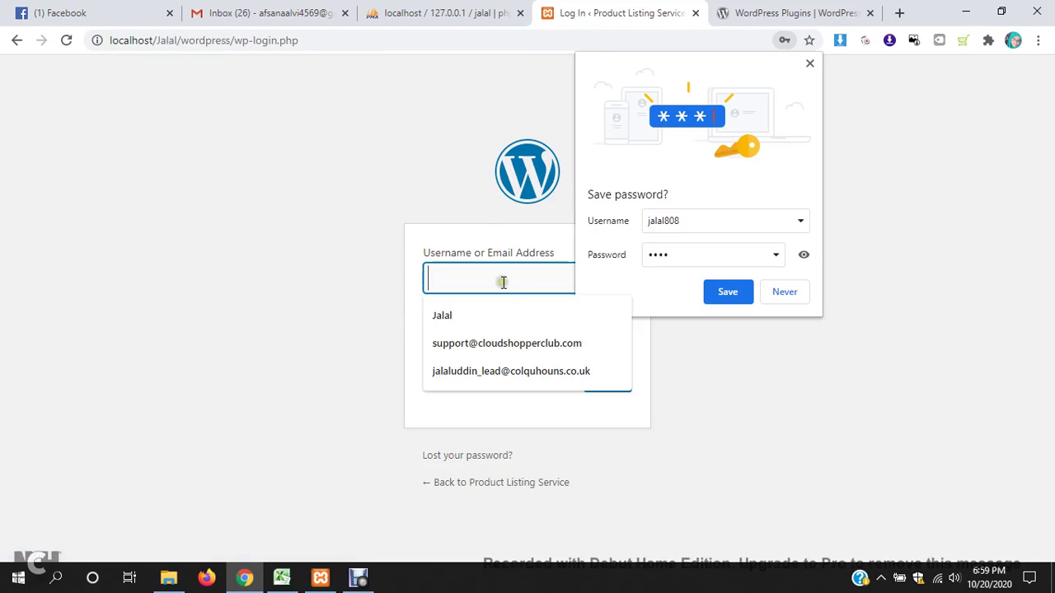
pyautogui.write('jalal')
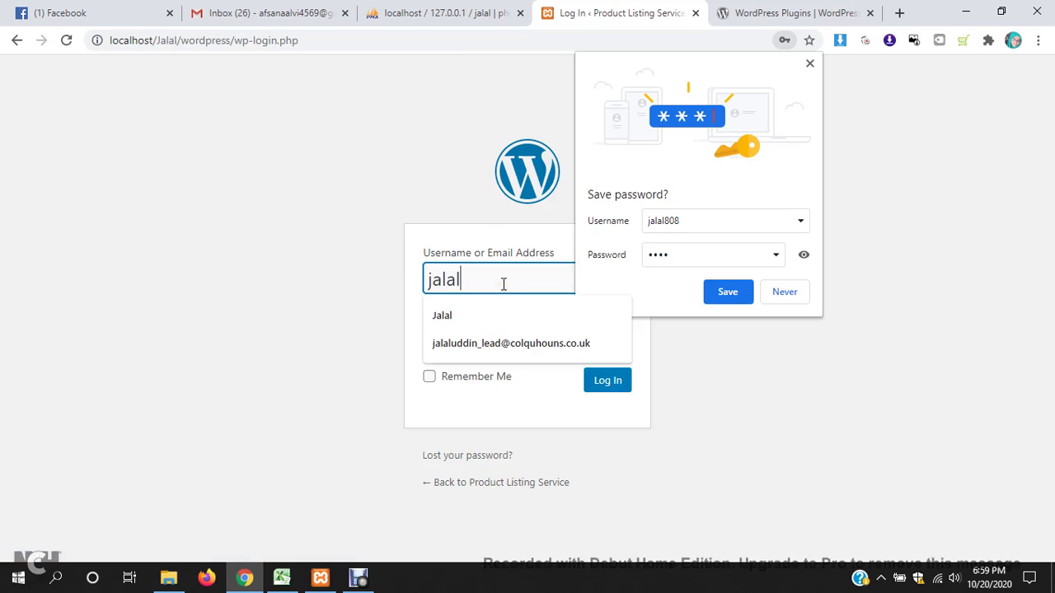
pyautogui.write('808')
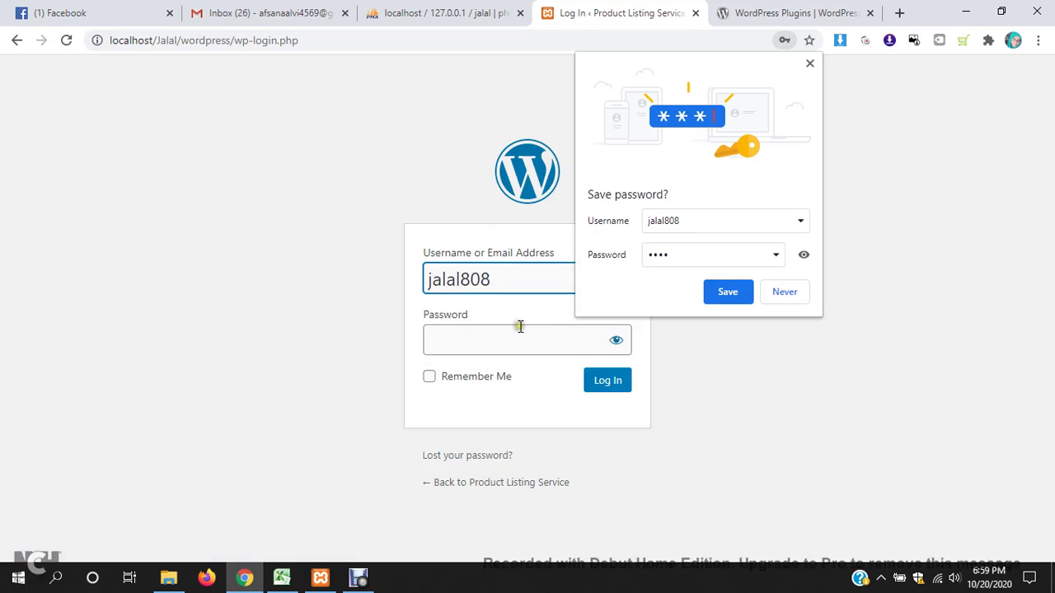
pyautogui.click(514, 331)
pyautogui.write('•')
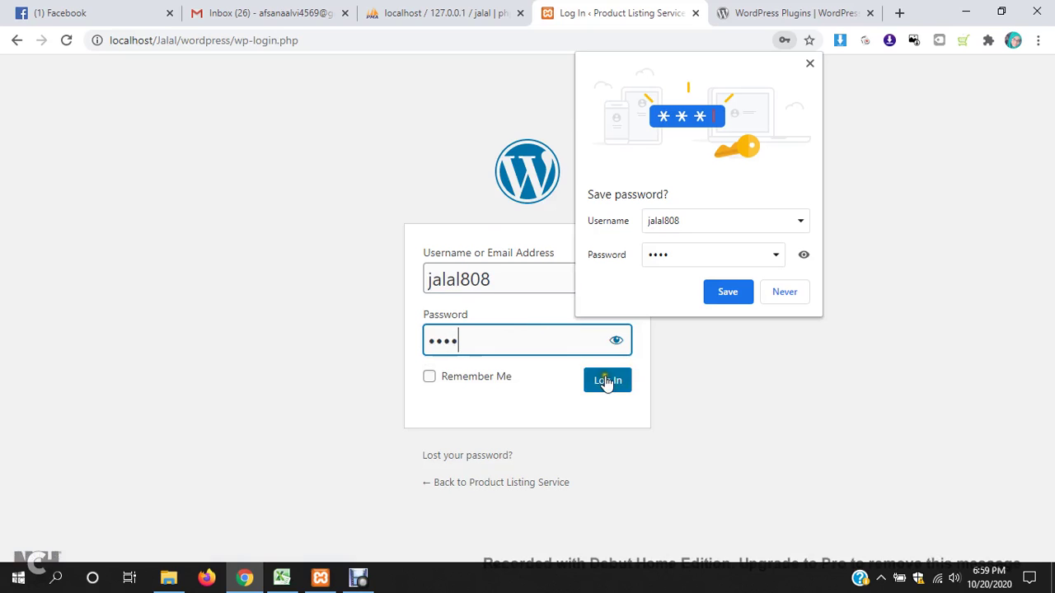
pyautogui.click(607, 380)
pyautogui.click(787, 12)
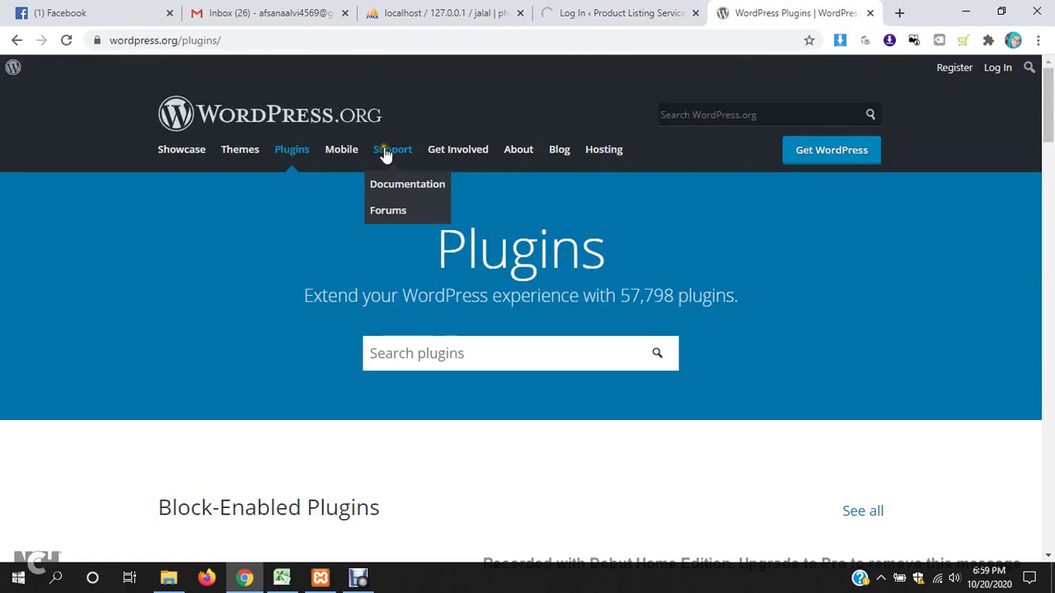
# - Search WordPress.org plugins for 'woocommerce', open the WooCommerce result and download its zip
pyautogui.scroll(-1, 527, 303)
pyautogui.click(520, 279)
pyautogui.write('w')
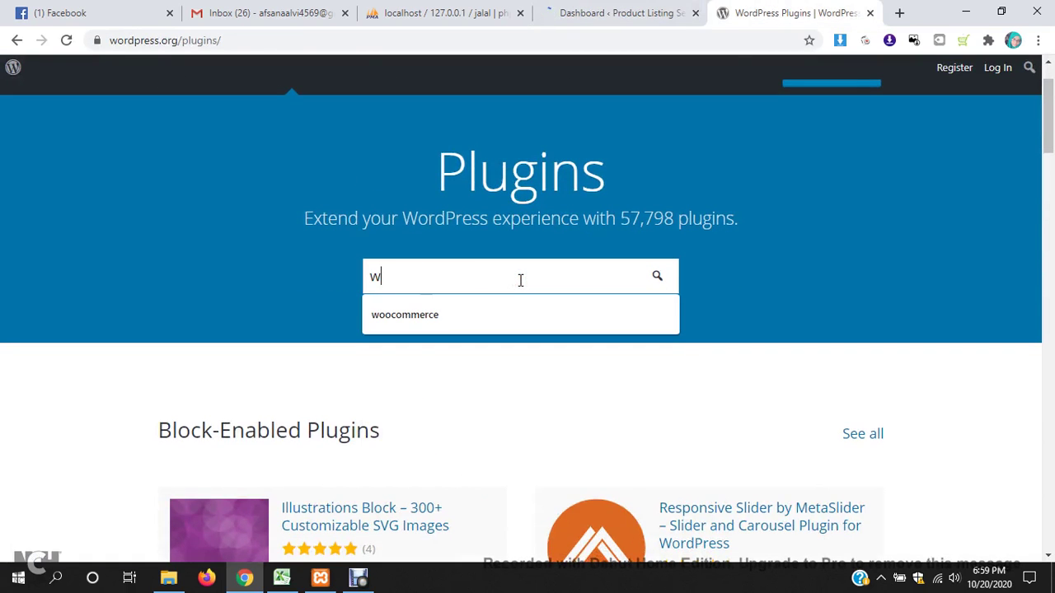
pyautogui.write('oocommerce')
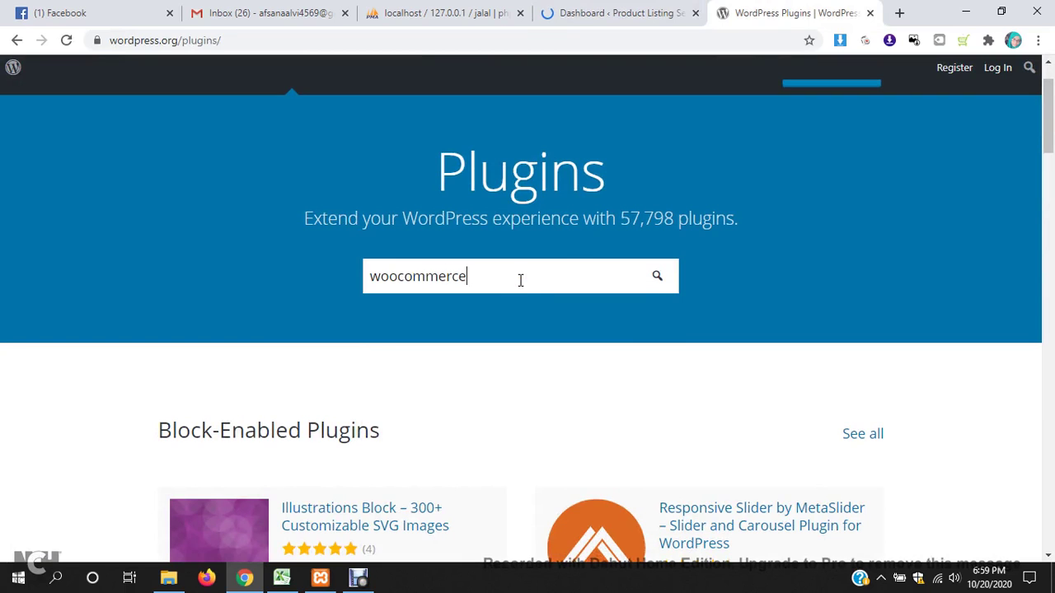
pyautogui.click(660, 278)
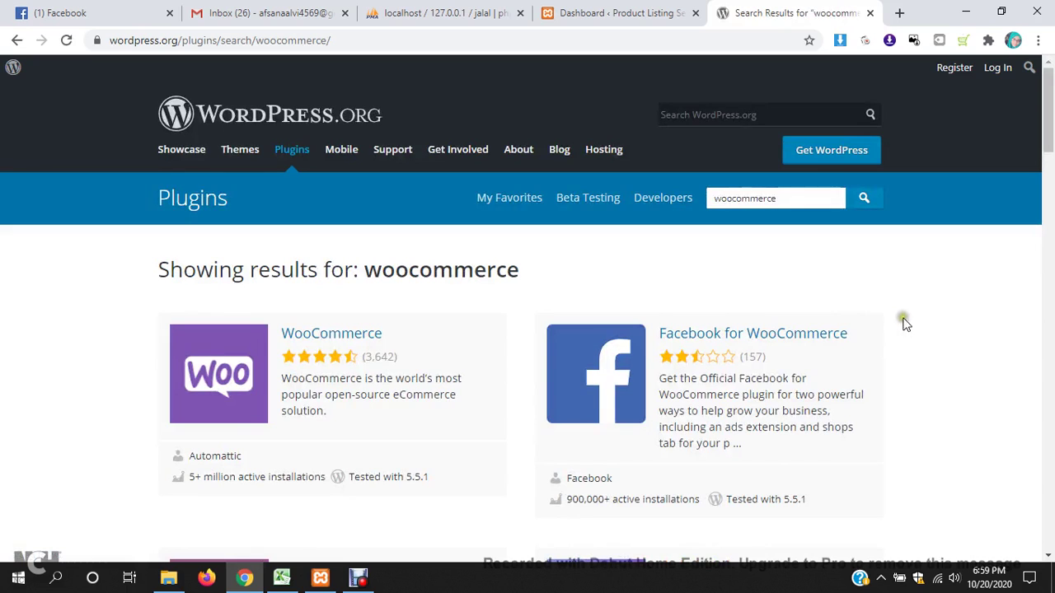
pyautogui.click(367, 334)
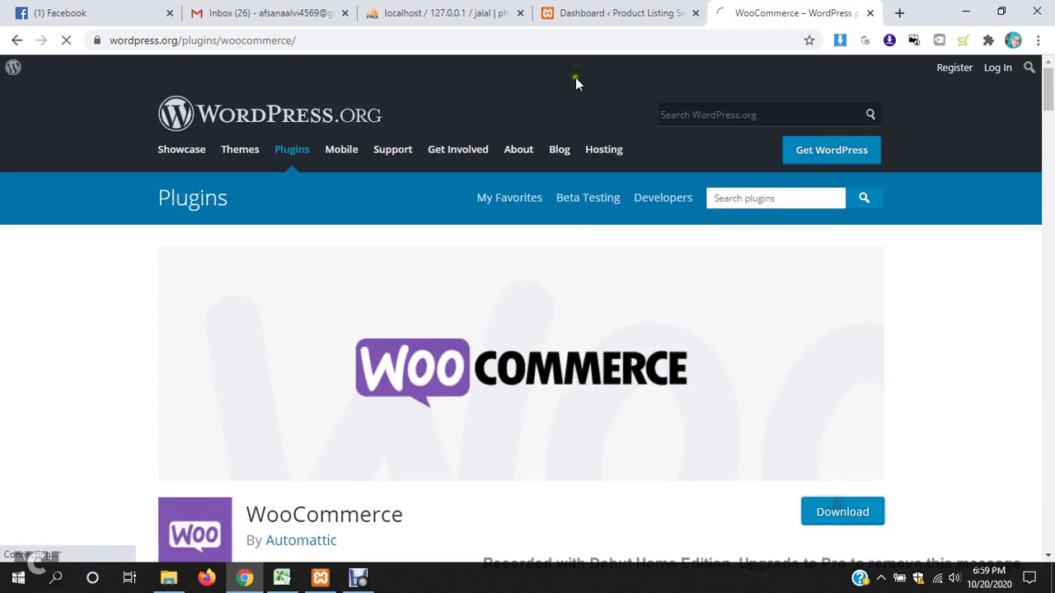
pyautogui.click(621, 10)
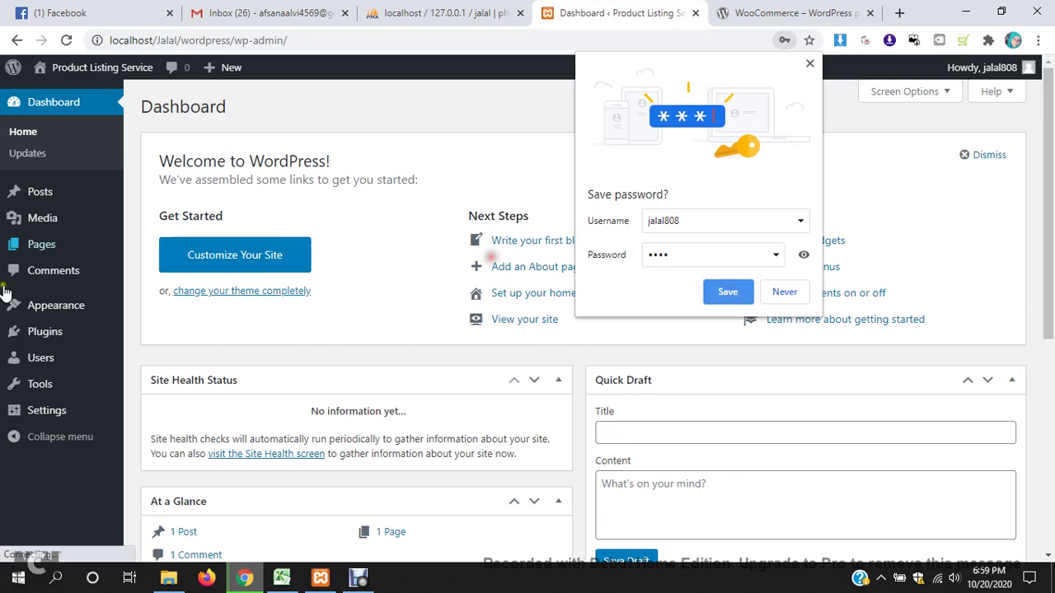
# - Save the site login in the browser and go to the installed plugins list
pyautogui.click(721, 288)
pyautogui.click(809, 64)
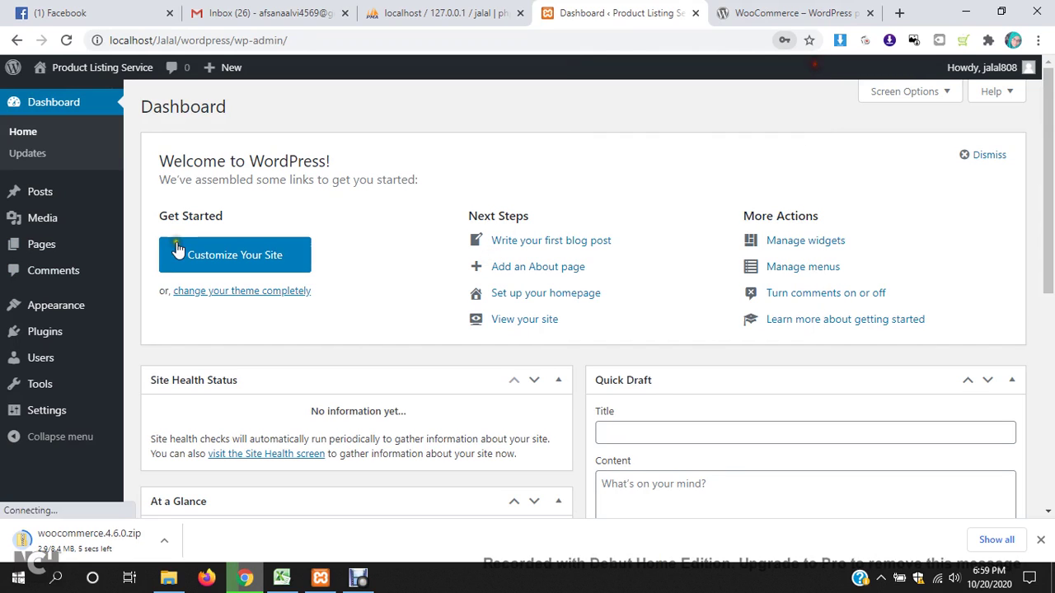
pyautogui.moveTo(51, 334)
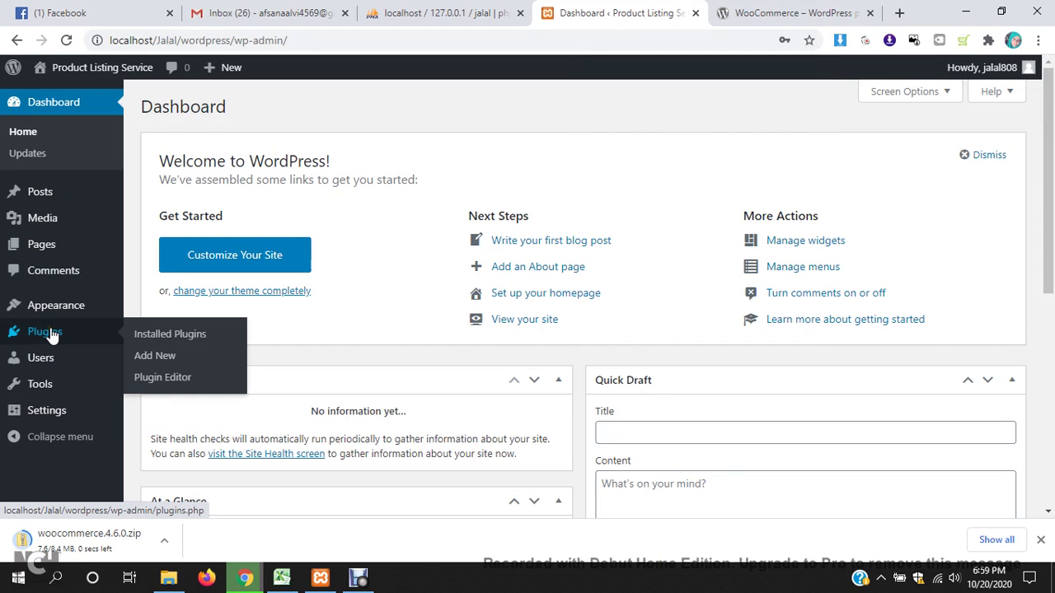
pyautogui.click(51, 334)
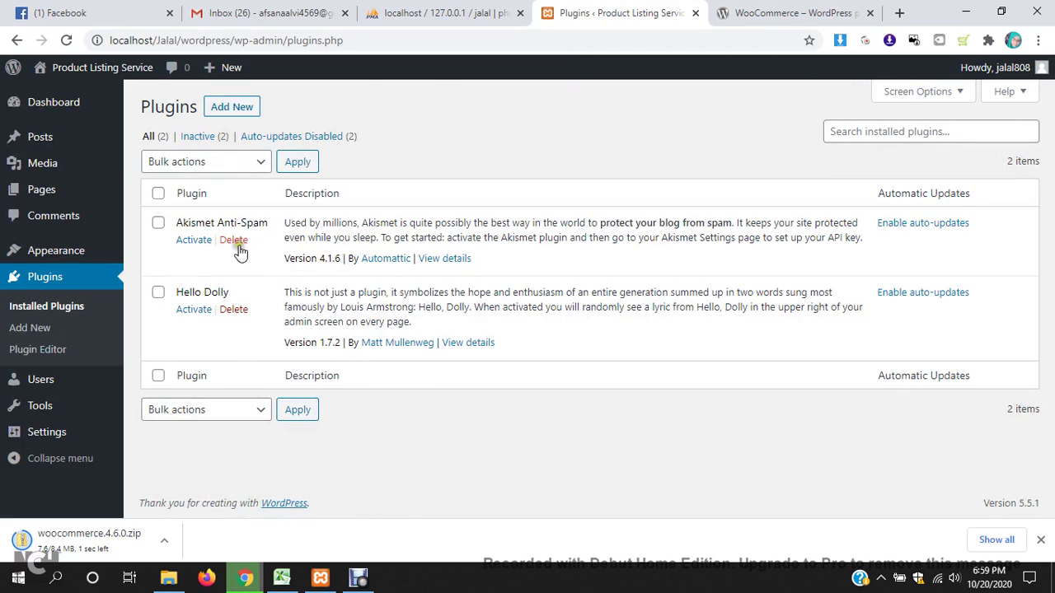
# - Delete the Akismet Anti-Spam and Hello Dolly plugins, then go to Add New plugins
pyautogui.click(234, 240)
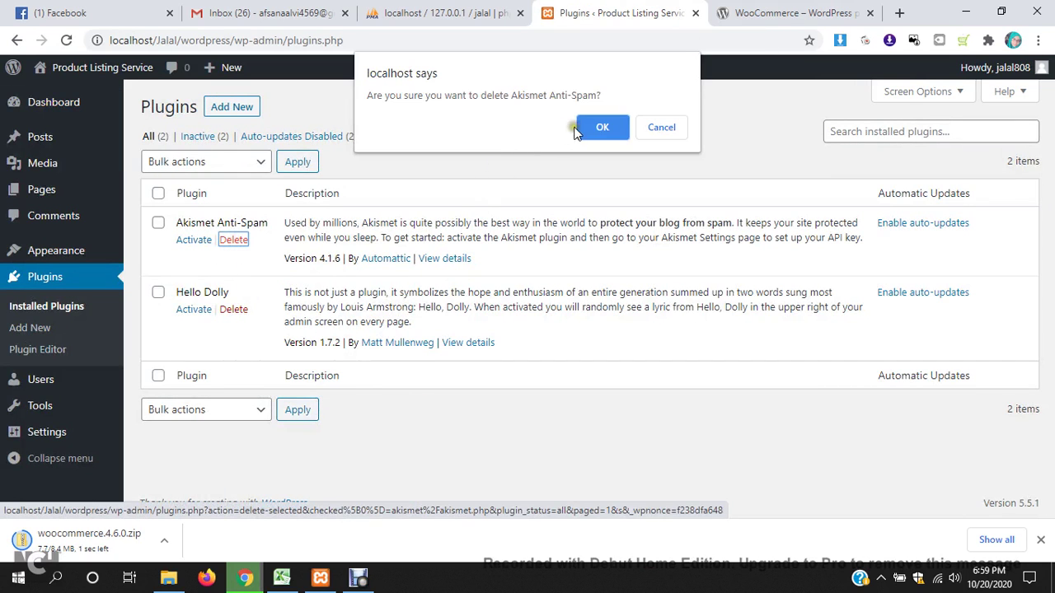
pyautogui.click(593, 127)
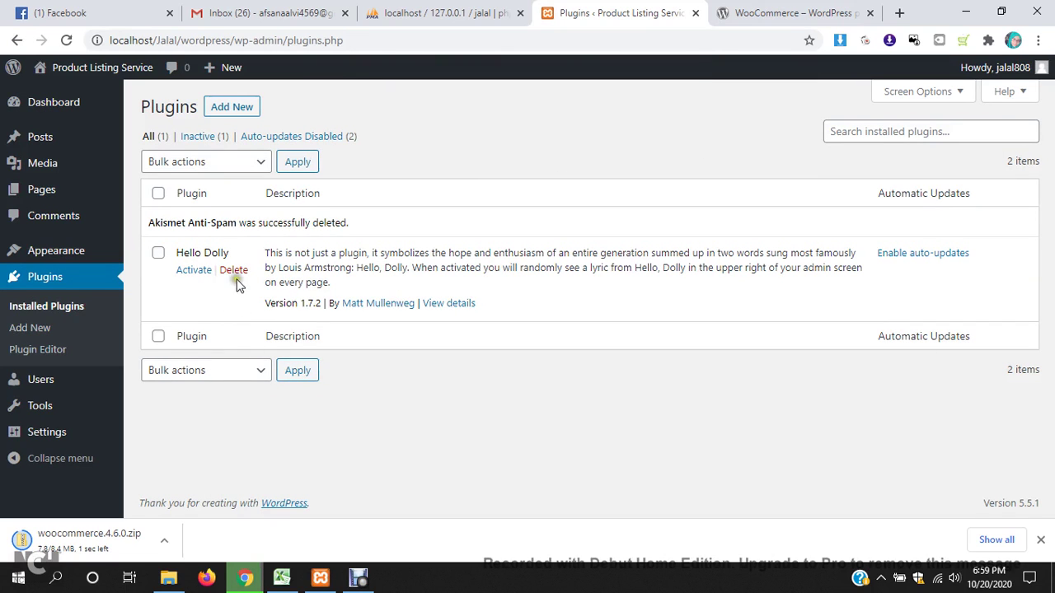
pyautogui.click(233, 269)
pyautogui.click(601, 128)
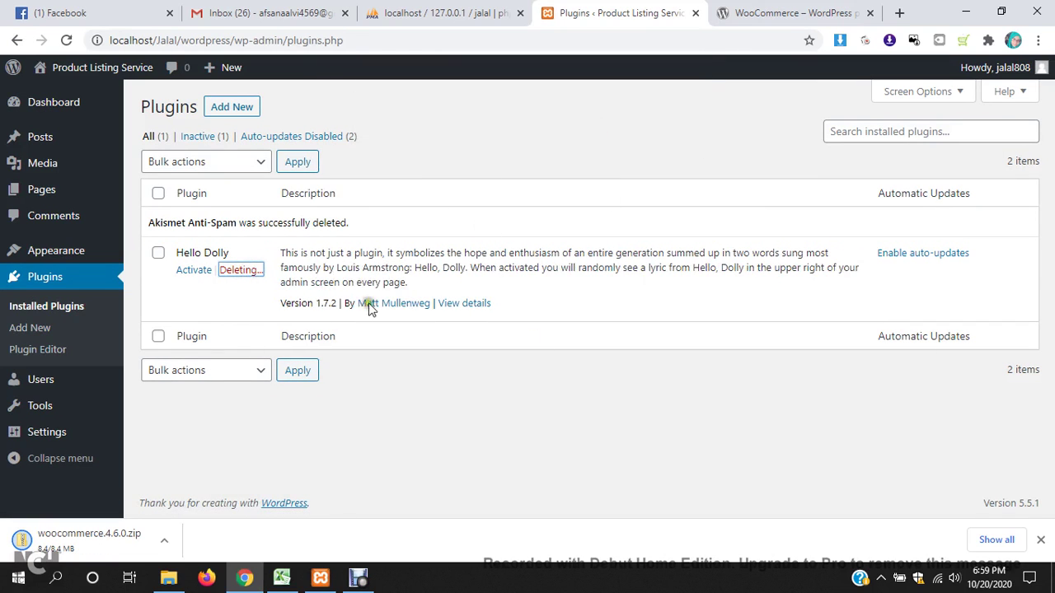
pyautogui.click(238, 107)
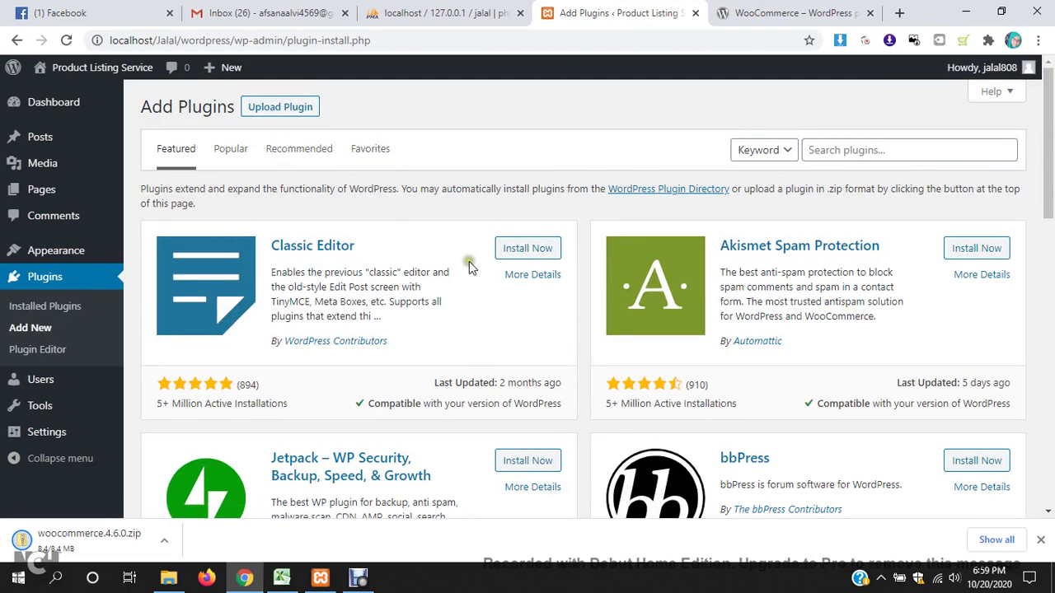
# - Show the Upload Plugin panel and try dropping the downloaded WooCommerce zip onto it
pyautogui.click(298, 108)
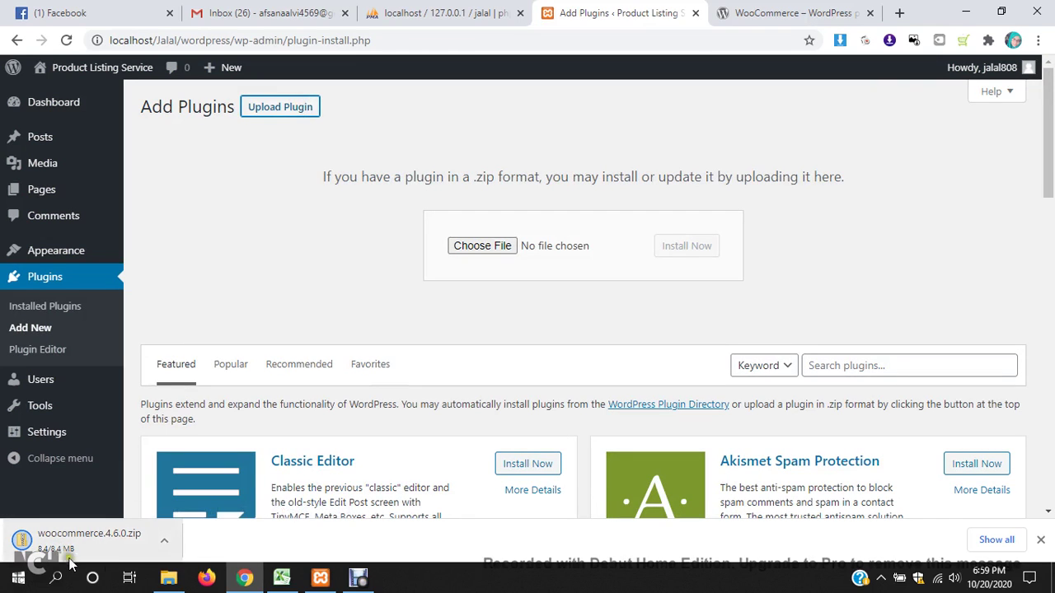
pyautogui.moveTo(123, 536); pyautogui.dragTo(518, 312)
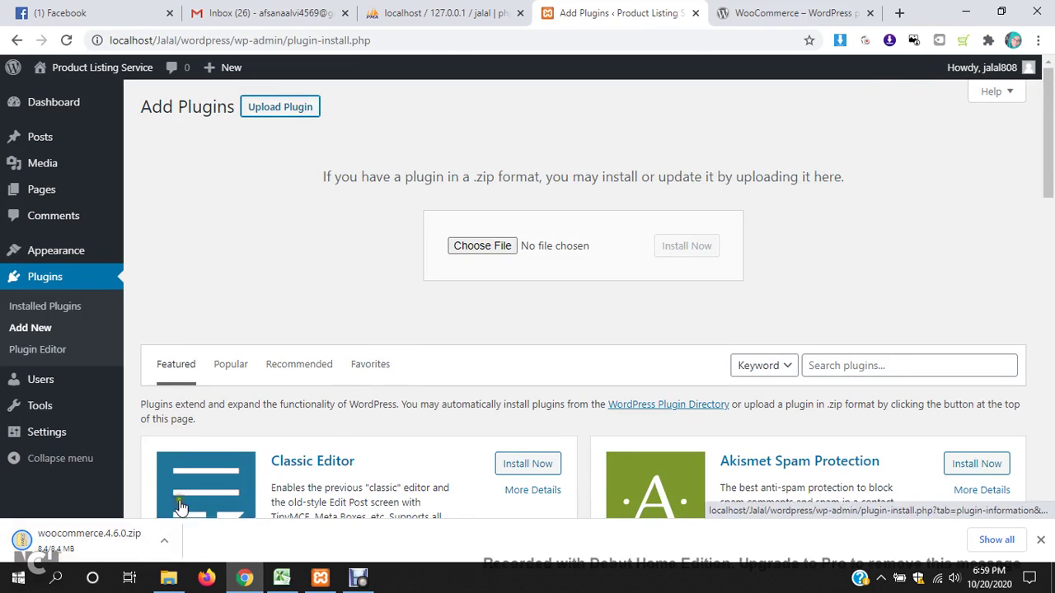
pyautogui.moveTo(80, 553); pyautogui.dragTo(523, 226)
pyautogui.scroll(-5, 665, 443)
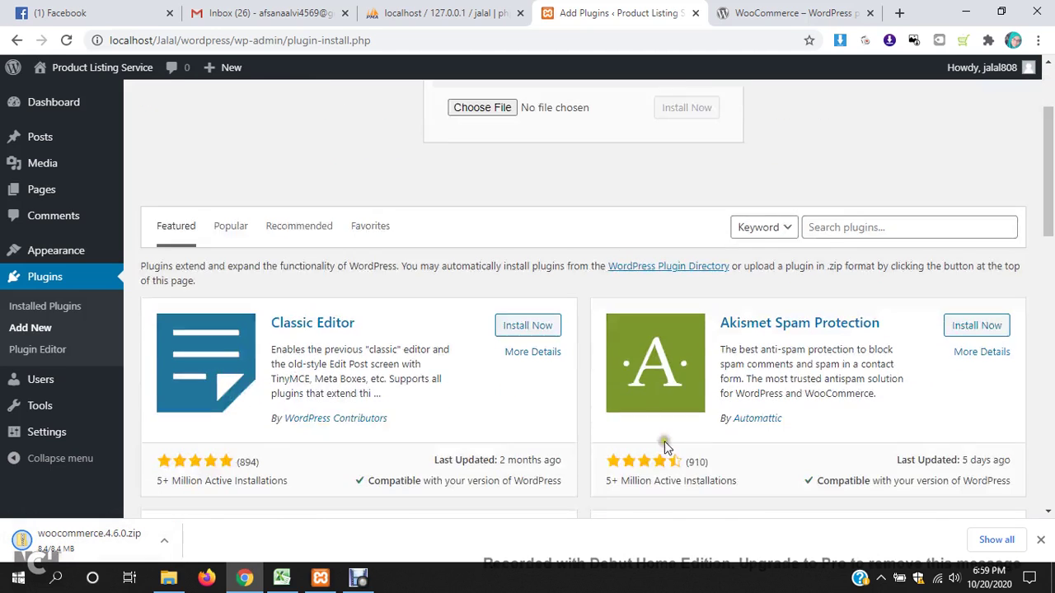
pyautogui.scroll(5, 673, 476)
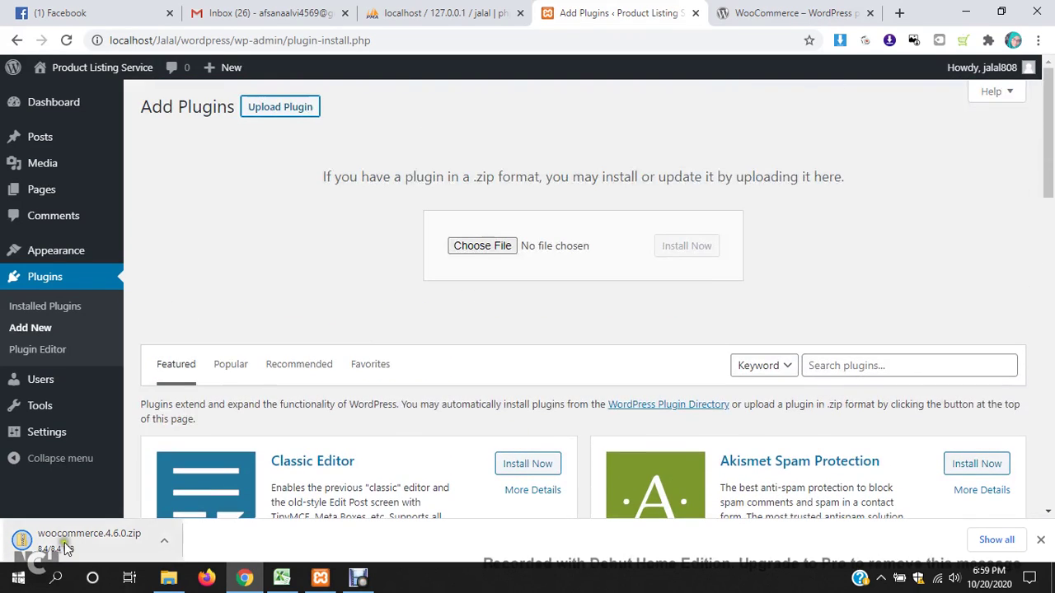
pyautogui.moveTo(80, 544); pyautogui.dragTo(505, 247)
# - Choose woocommerce.4.6.0.zip from Downloads as the upload and install it
pyautogui.click(504, 247)
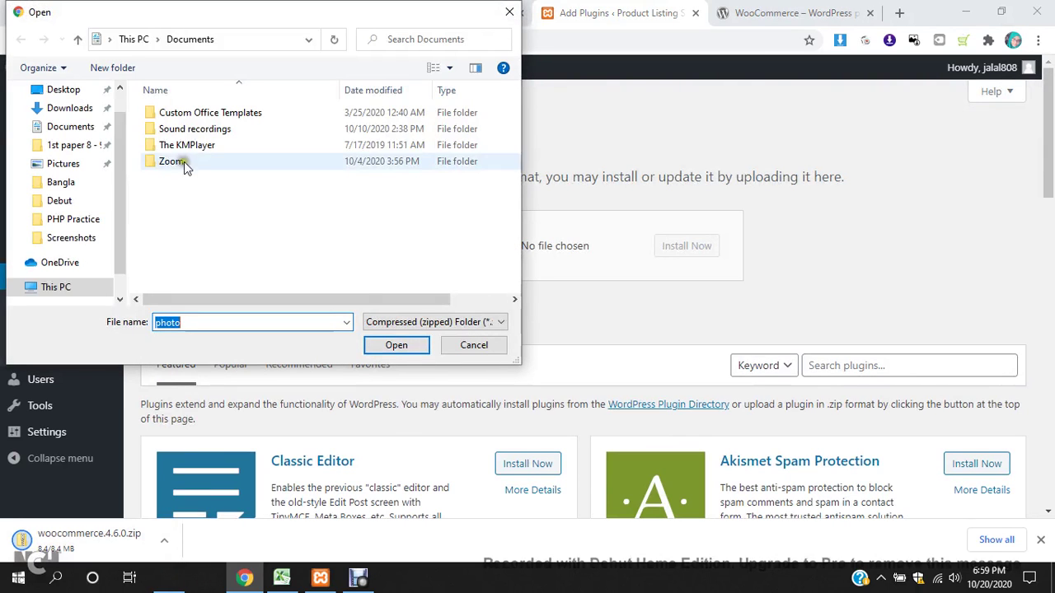
pyautogui.click(74, 108)
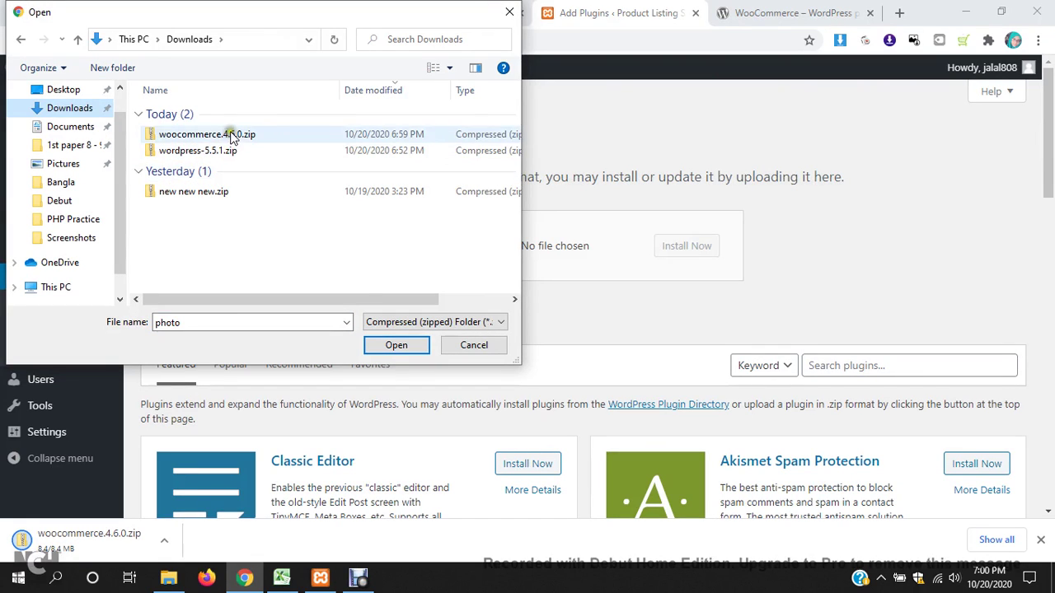
pyautogui.click(231, 134)
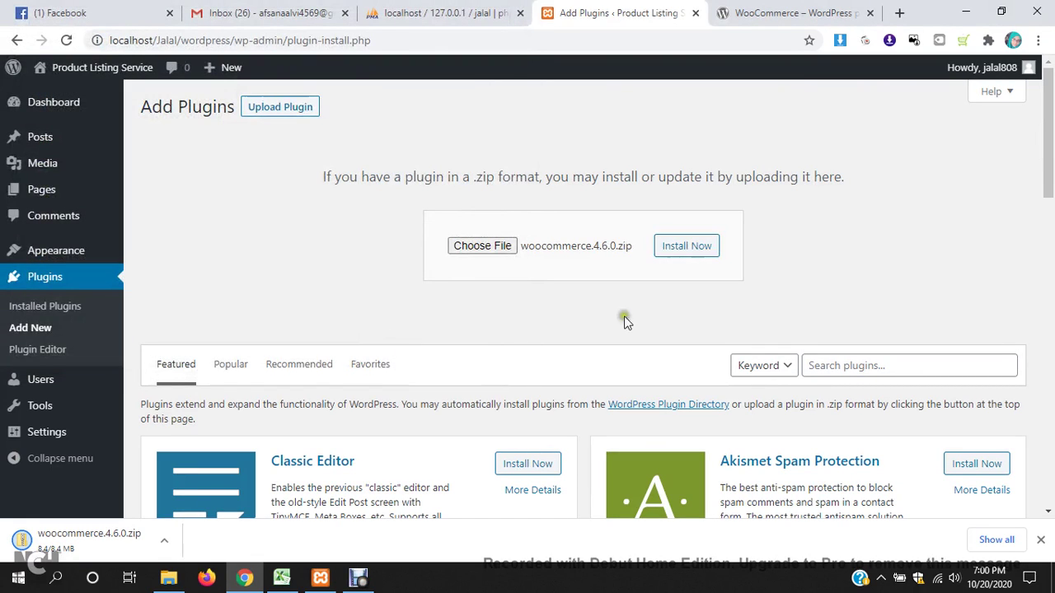
pyautogui.click(714, 254)
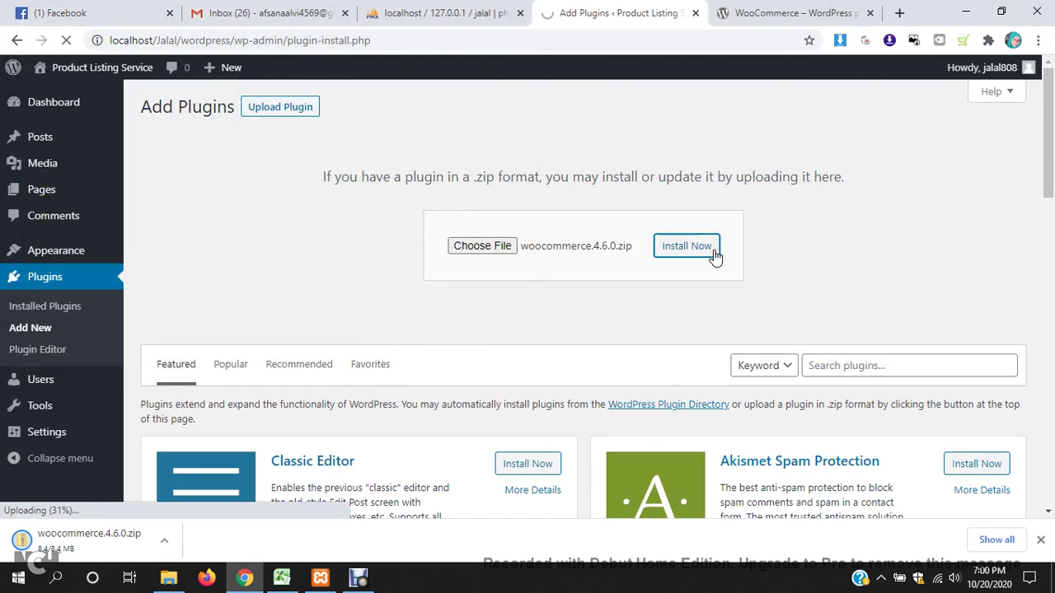
pyautogui.click(1040, 541)
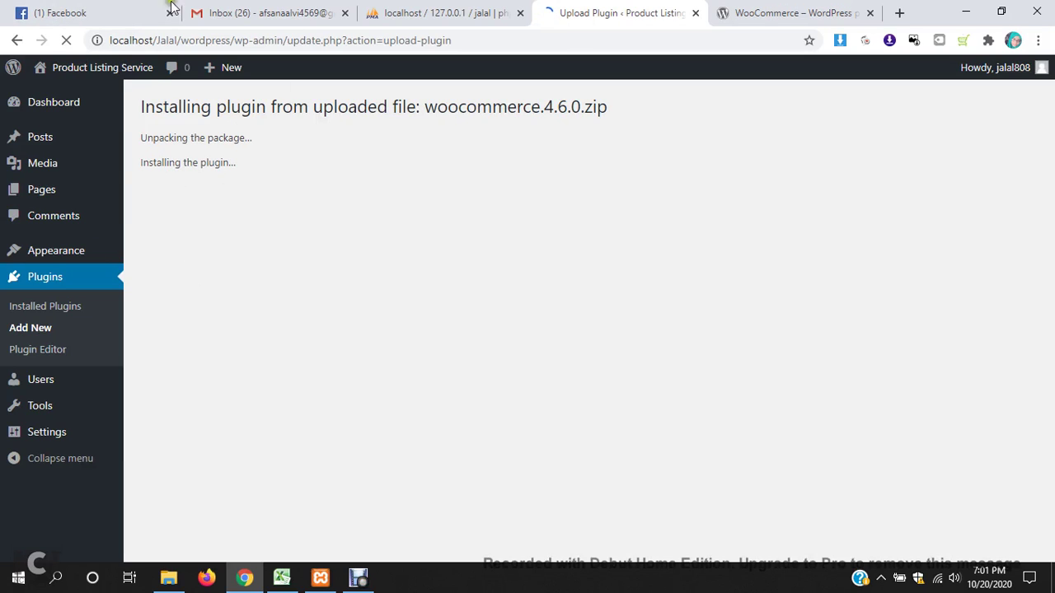
# - Switch to phpMyAdmin while the WooCommerce package unpacks and installs
pyautogui.click(476, 6)
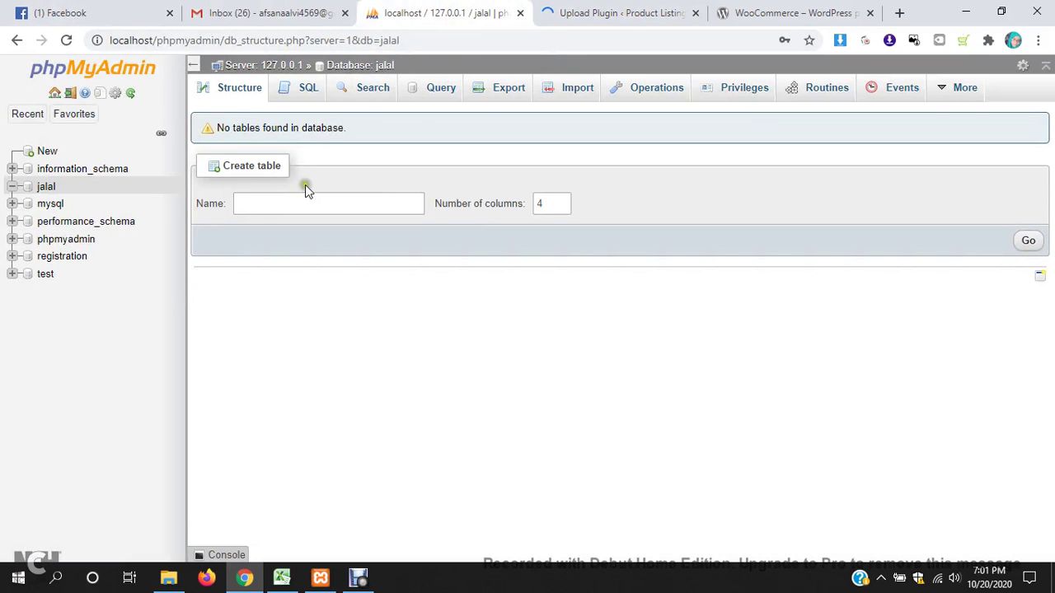
# - List the twelve tables in the jalal database, then go back to the WooCommerce plugin page
pyautogui.click(47, 188)
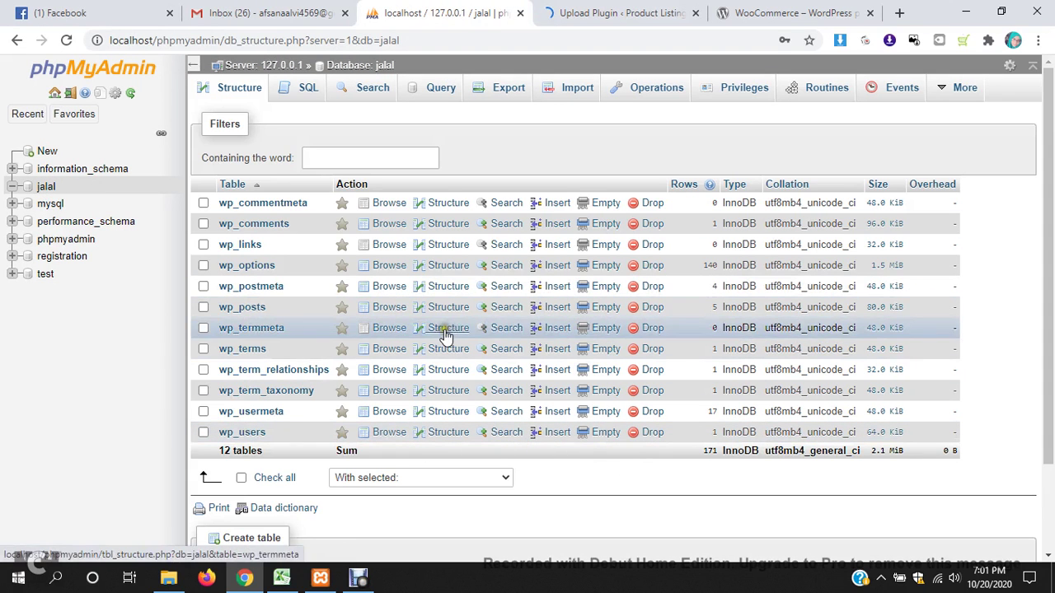
pyautogui.click(659, 16)
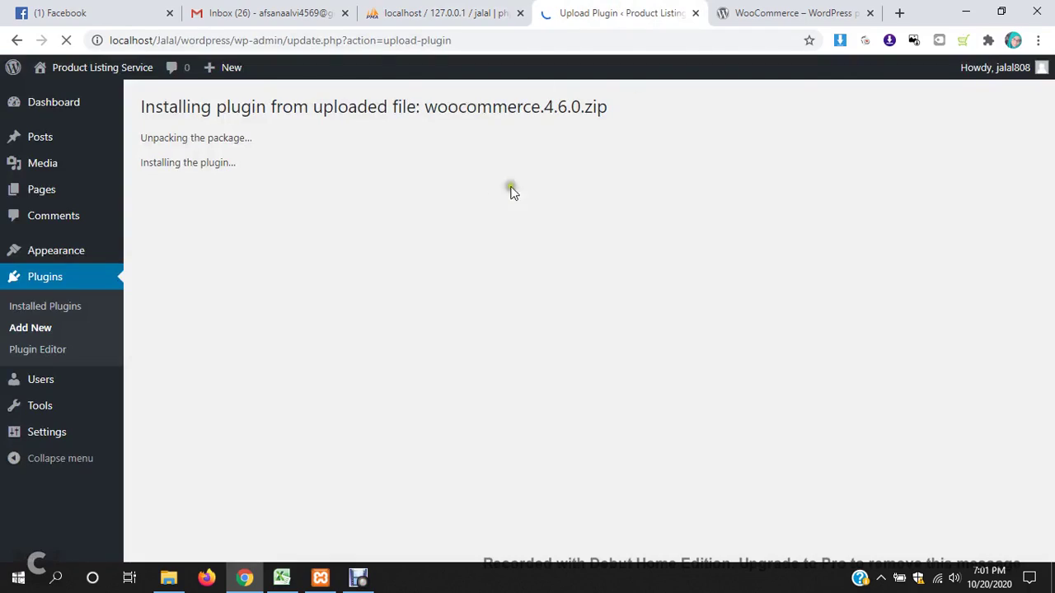
pyautogui.click(805, 10)
# - Read through the WooCommerce 4.6.0 plugin details, then check the upload's install progress again
pyautogui.scroll(-3, 557, 328)
pyautogui.scroll(-15, 557, 328)
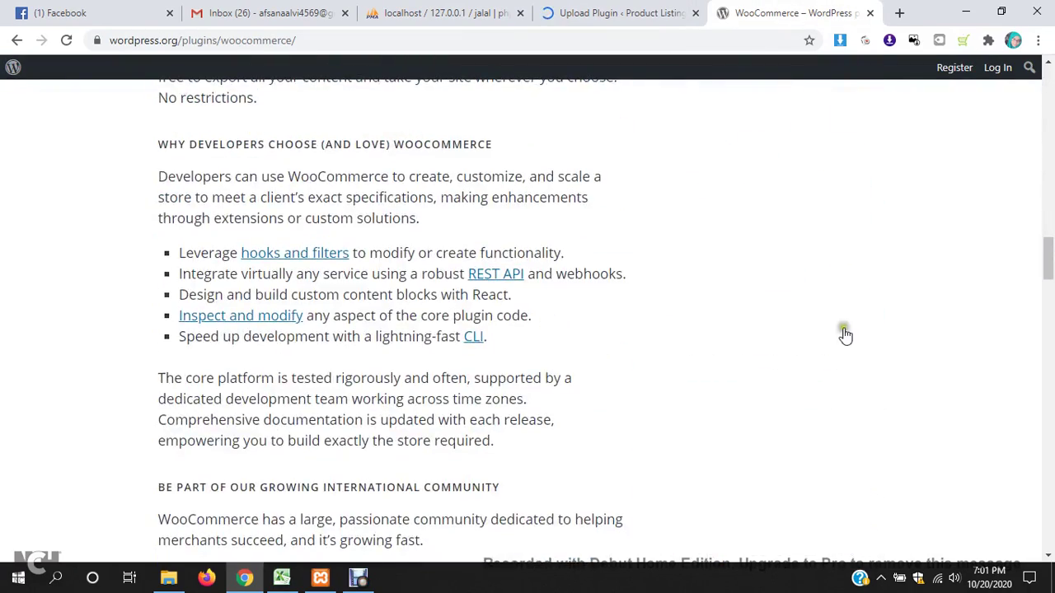
pyautogui.scroll(-15, 1045, 354)
pyautogui.scroll(-10, 1051, 356)
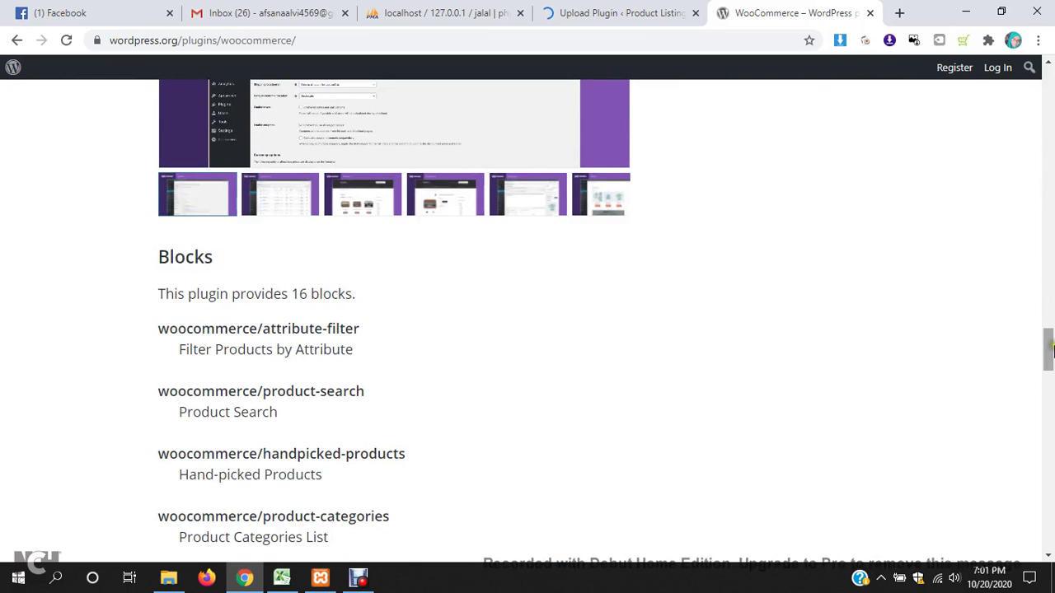
pyautogui.click(1043, 360)
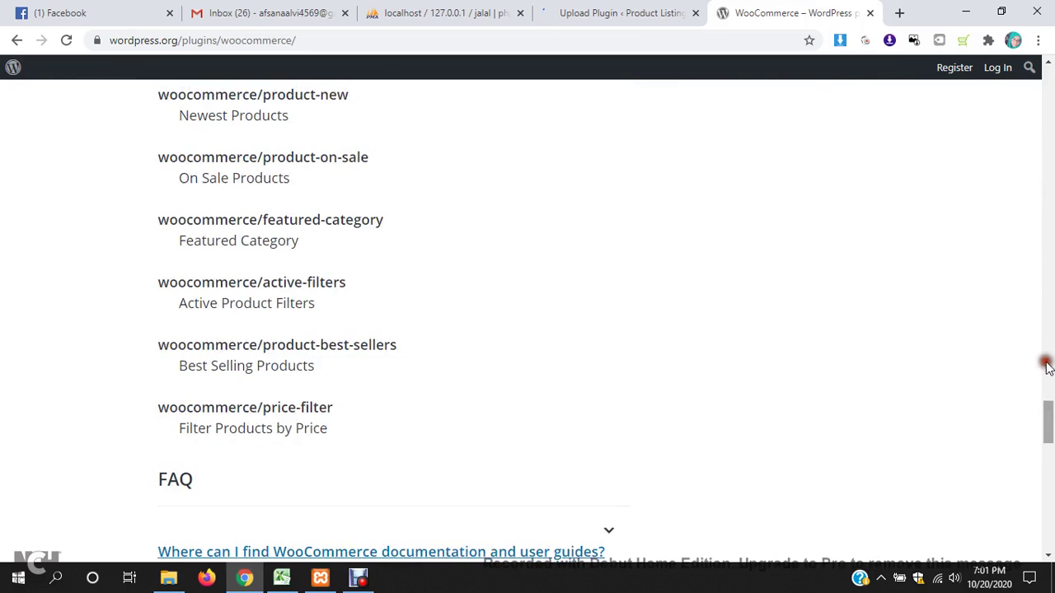
pyautogui.click(1038, 276)
pyautogui.scroll(15, 1039, 276)
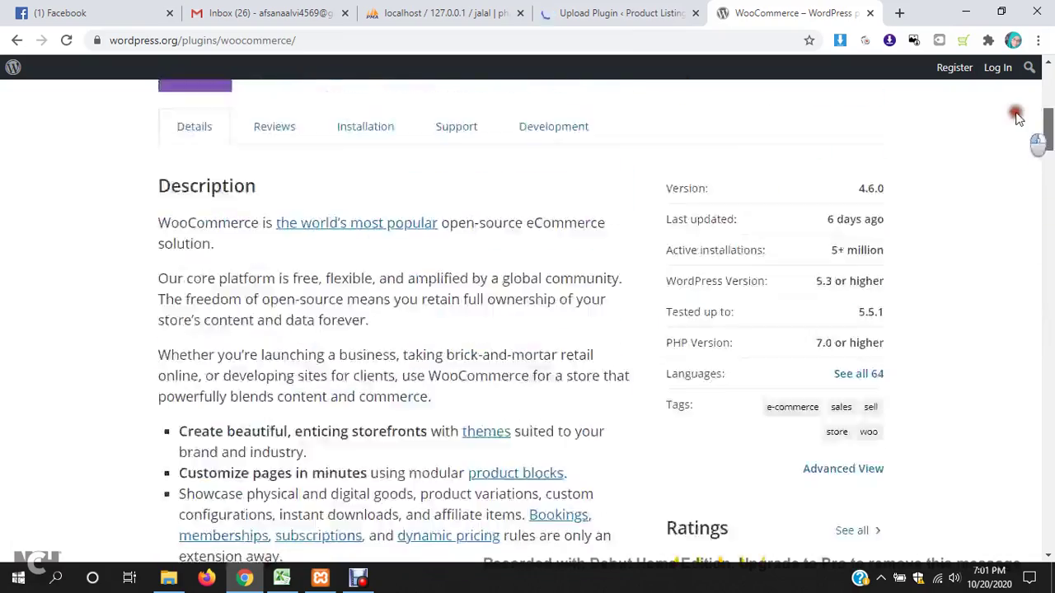
pyautogui.scroll(-4, 725, 324)
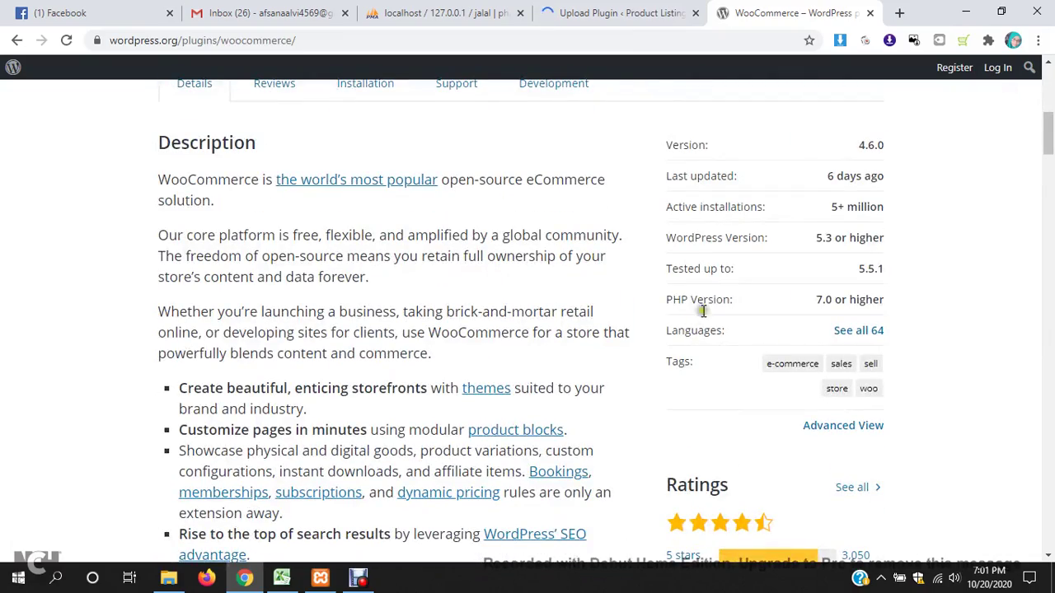
pyautogui.click(597, 10)
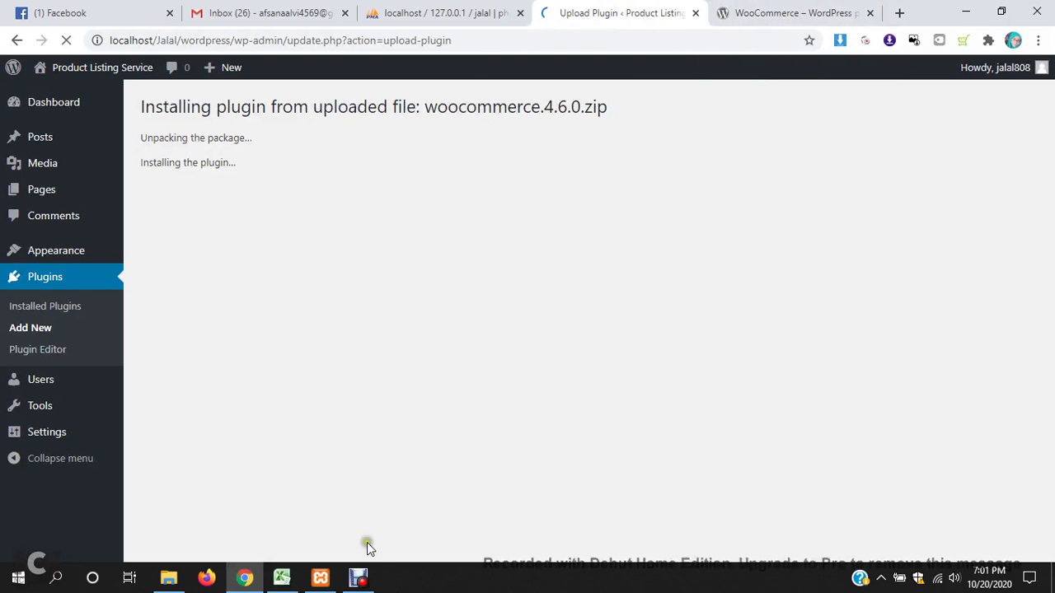
# - Activate the newly installed WooCommerce plugin and close the mail inbox tab
pyautogui.click(359, 579)
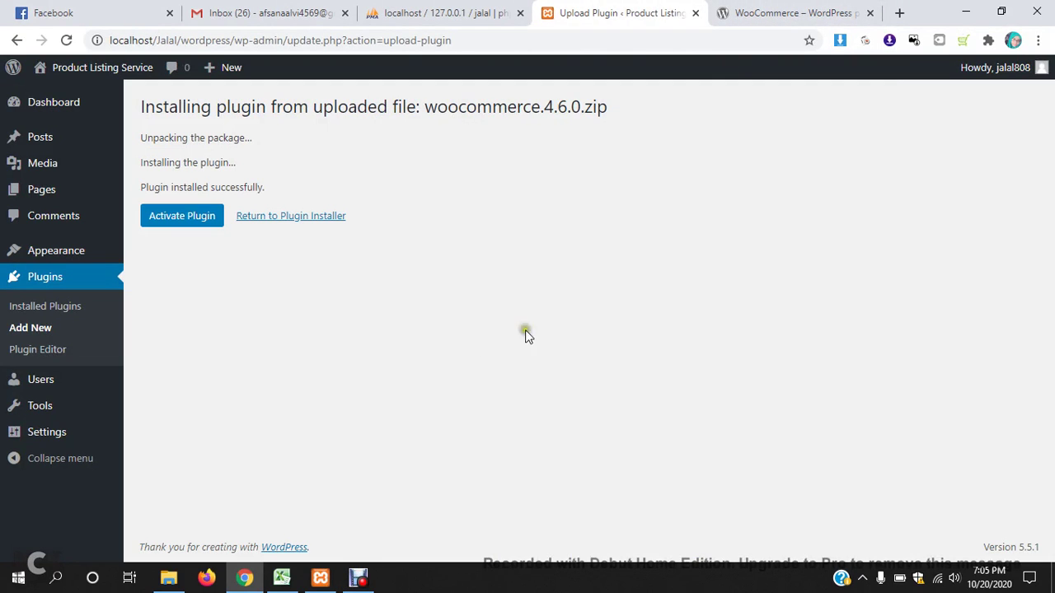
pyautogui.click(188, 218)
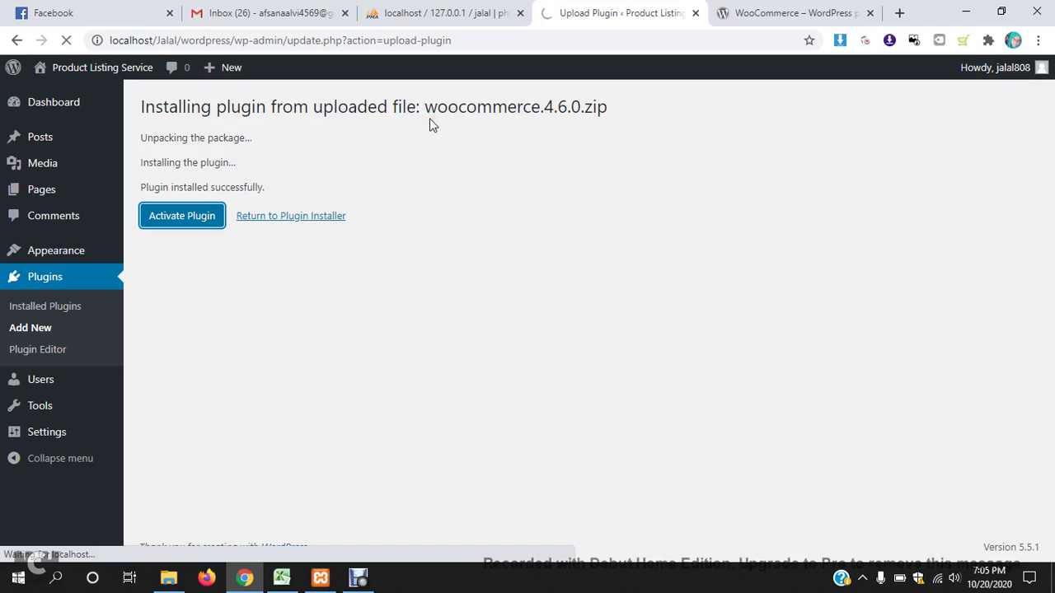
pyautogui.click(345, 13)
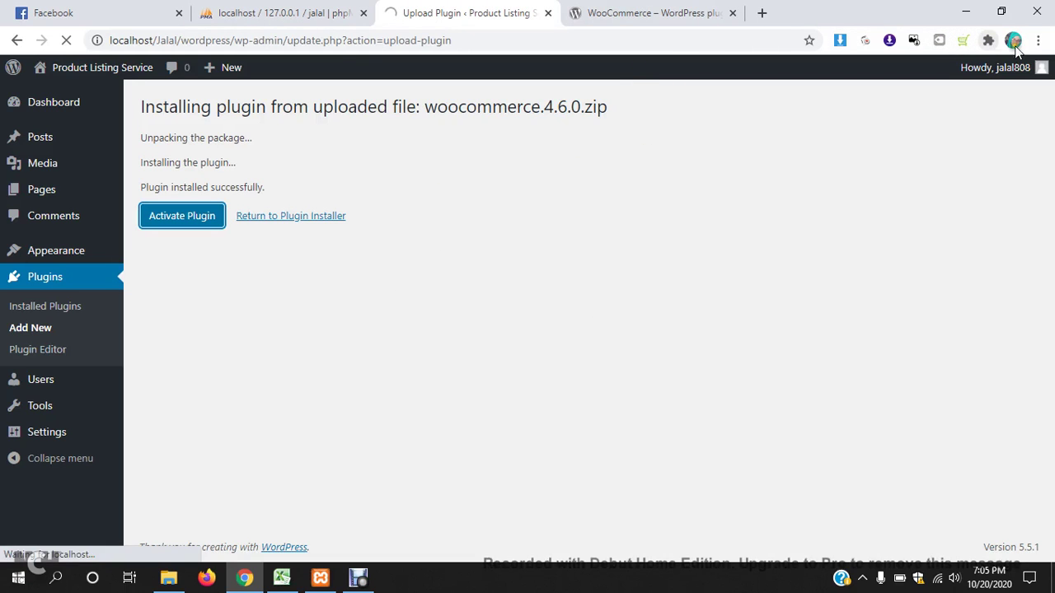
pyautogui.moveTo(1051, 66)
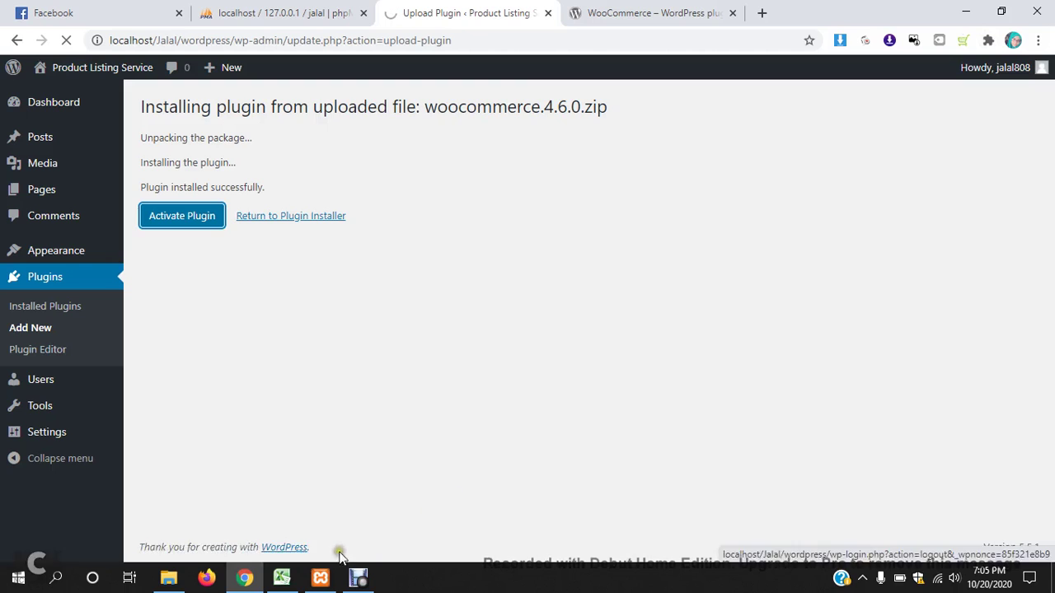
# - Confirm Apache and MySQL are running in XAMPP, then reload the jalal database's table list
pyautogui.click(332, 578)
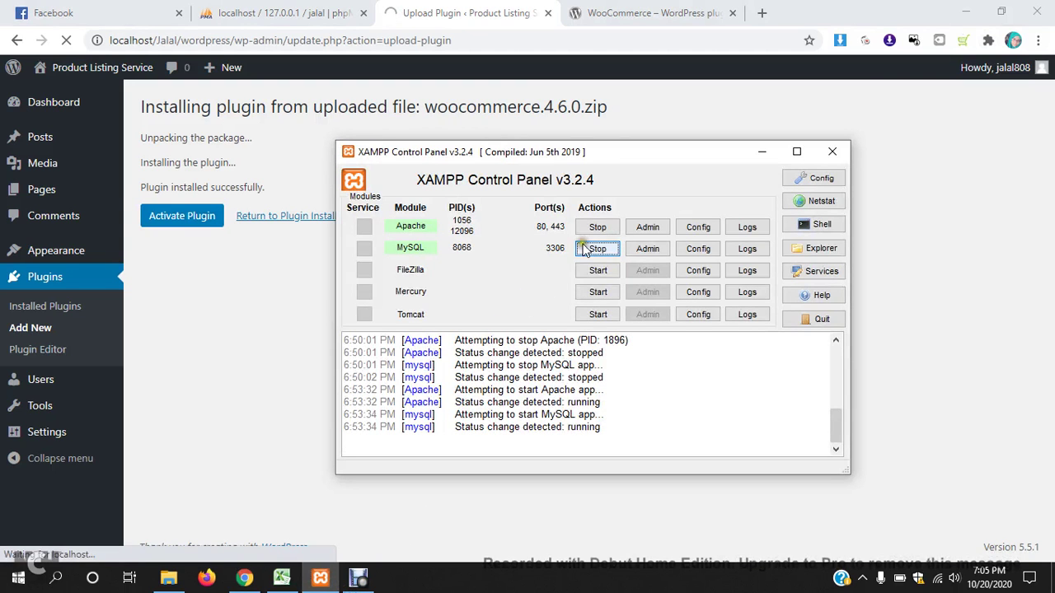
pyautogui.click(761, 152)
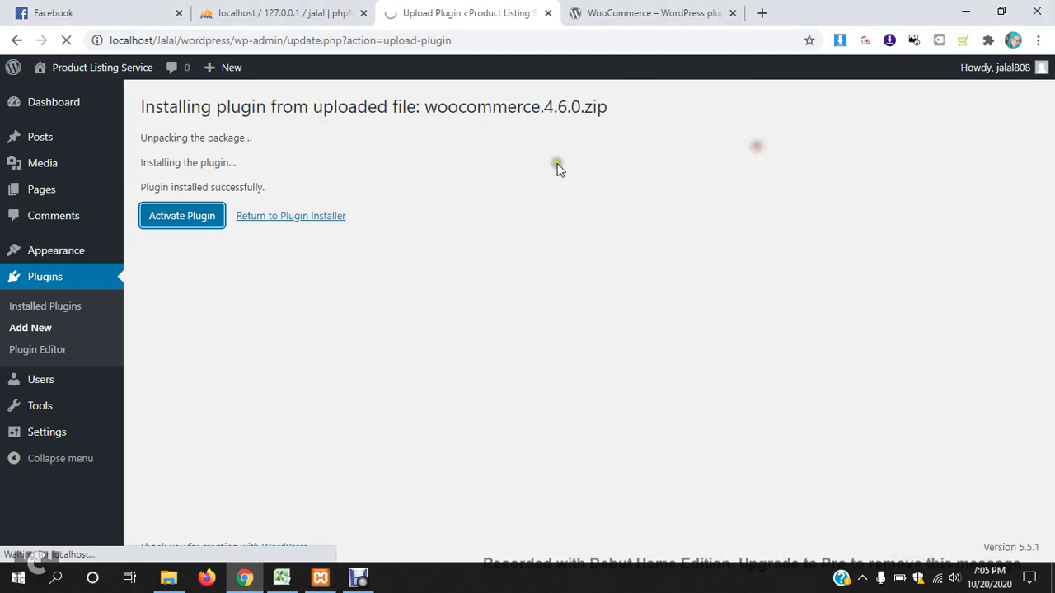
pyautogui.click(268, 11)
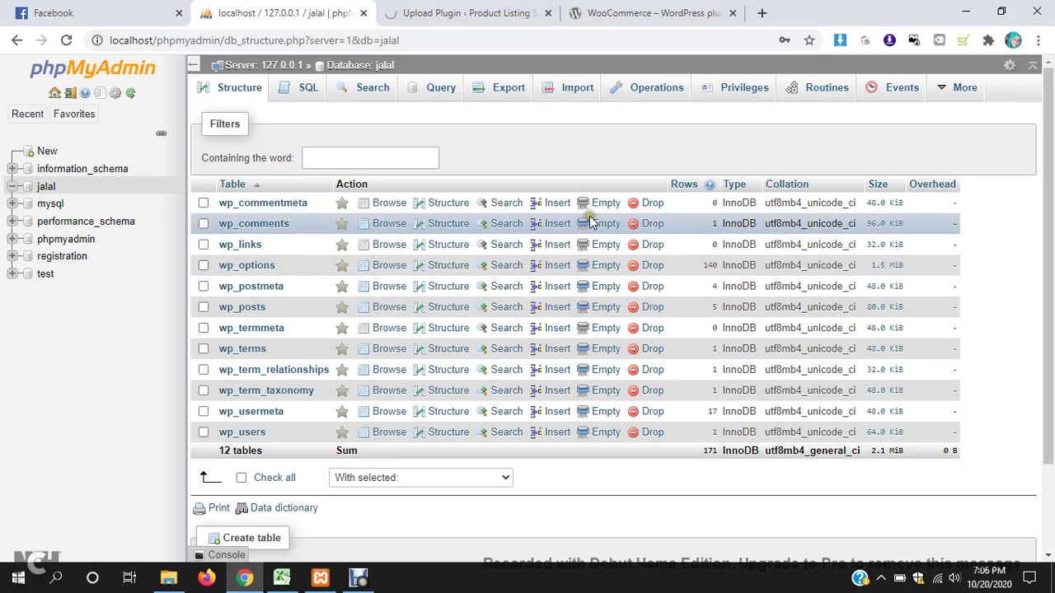
pyautogui.click(47, 188)
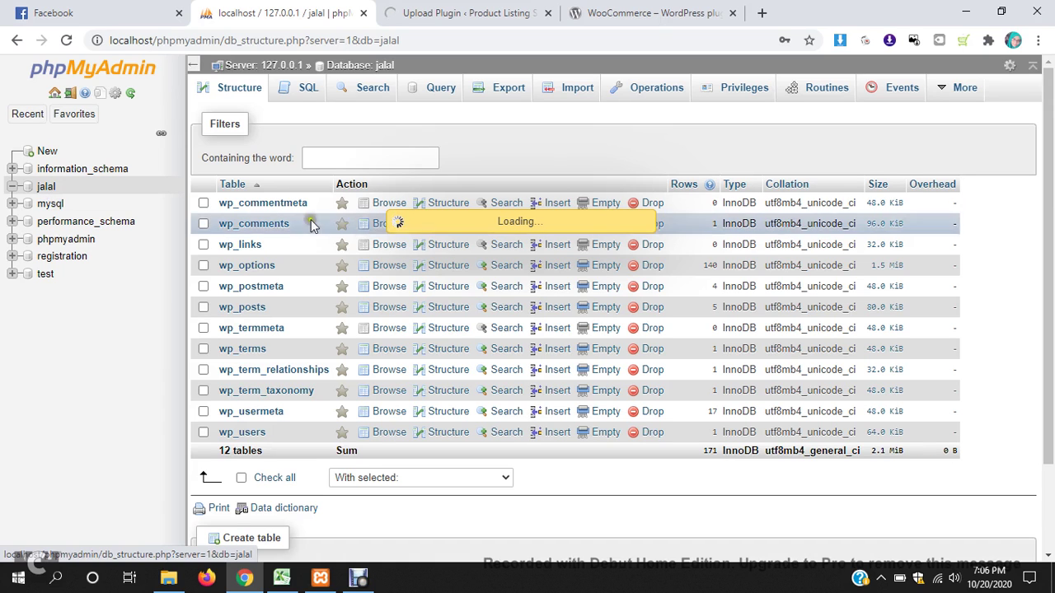
# - Review the jalal database's 35 tables, including new wp_woocommerce and wp_actionscheduler tables
pyautogui.scroll(-2, 557, 276)
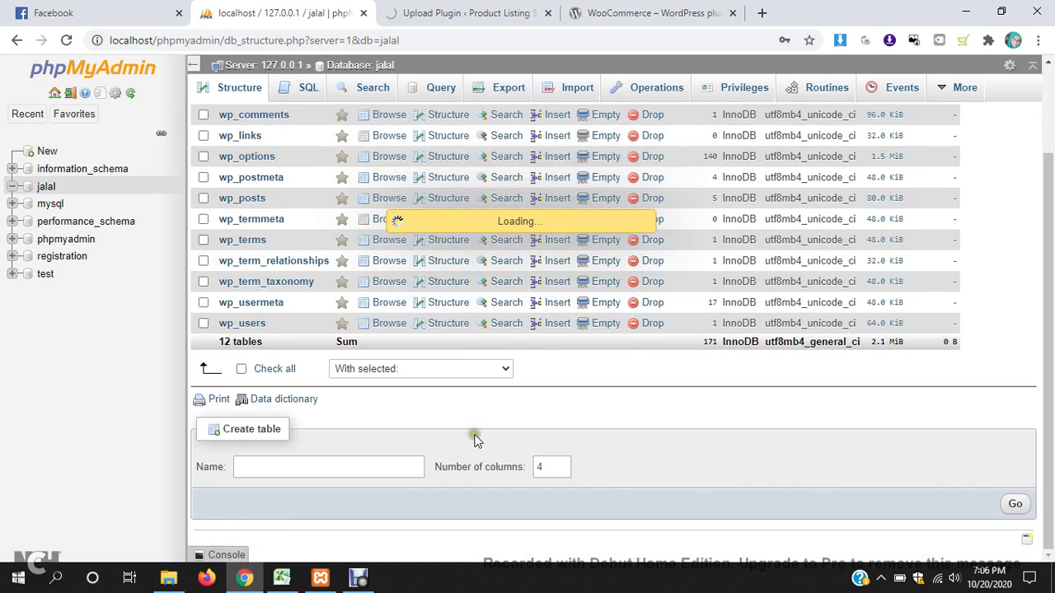
pyautogui.scroll(1, 540, 430)
pyautogui.scroll(1, 540, 430)
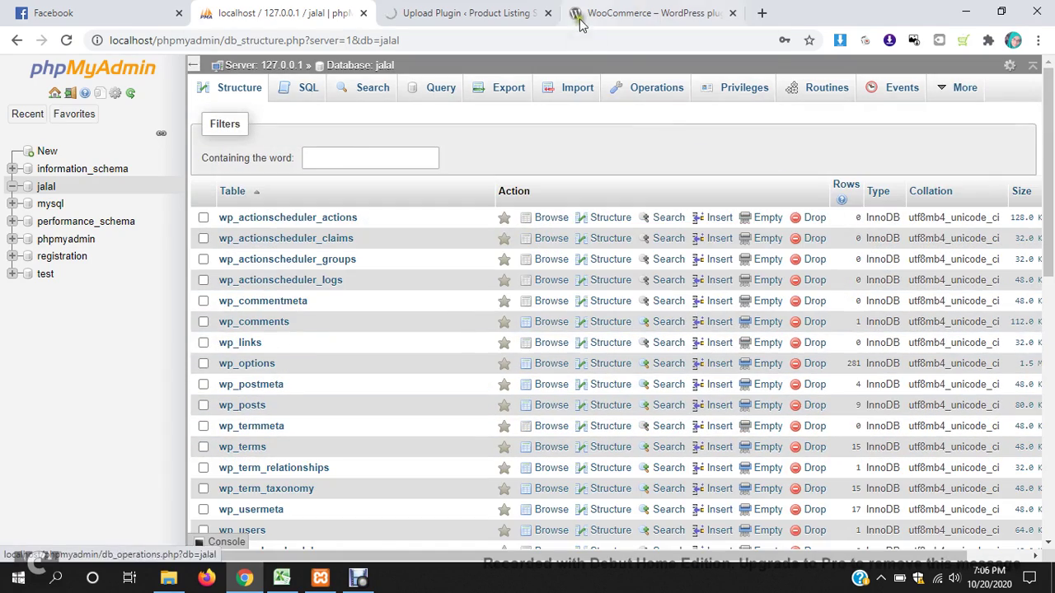
pyautogui.scroll(-4, 633, 348)
pyautogui.scroll(-4, 633, 348)
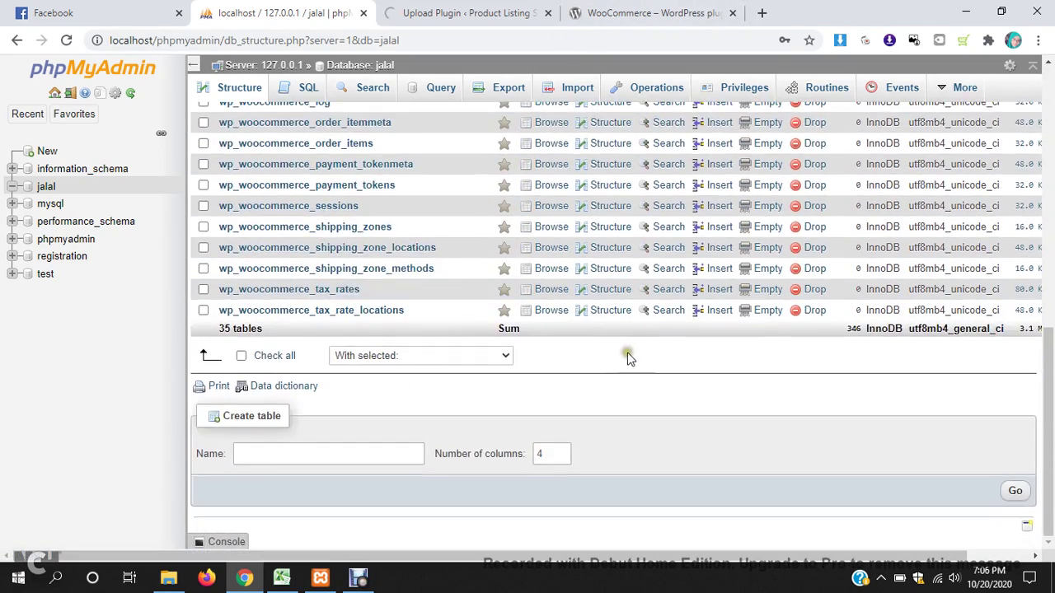
pyautogui.scroll(8, 615, 305)
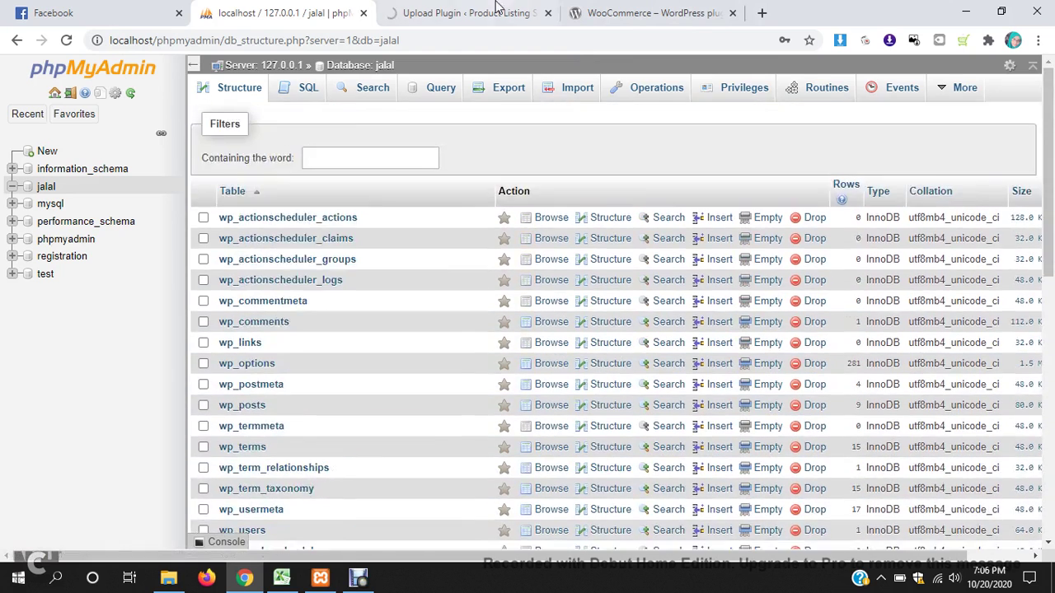
pyautogui.click(495, 11)
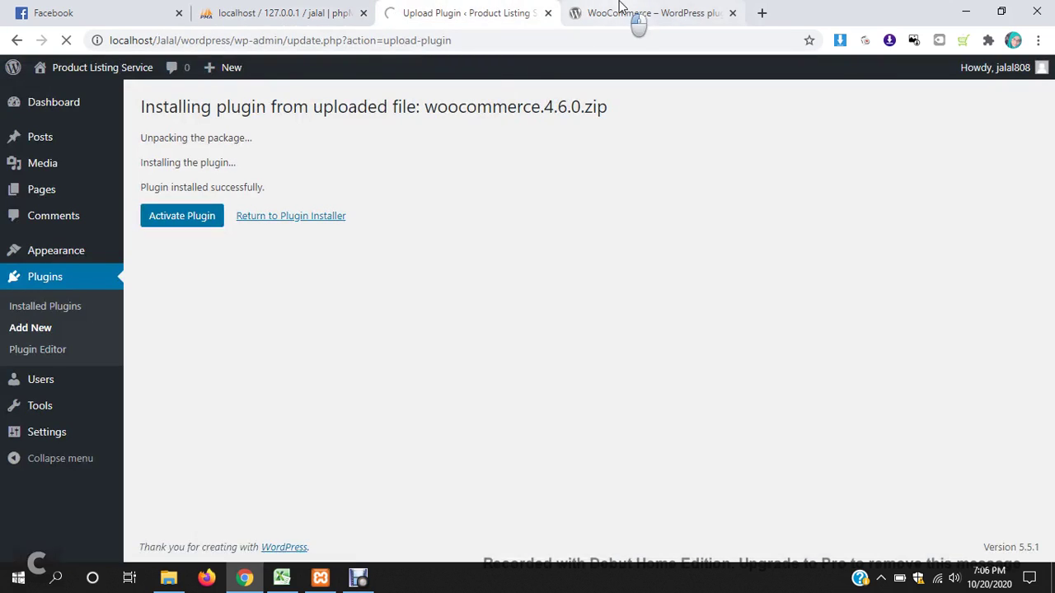
# - Return to the install page and inspect its address while the WooCommerce Home page loads
pyautogui.click(619, 10)
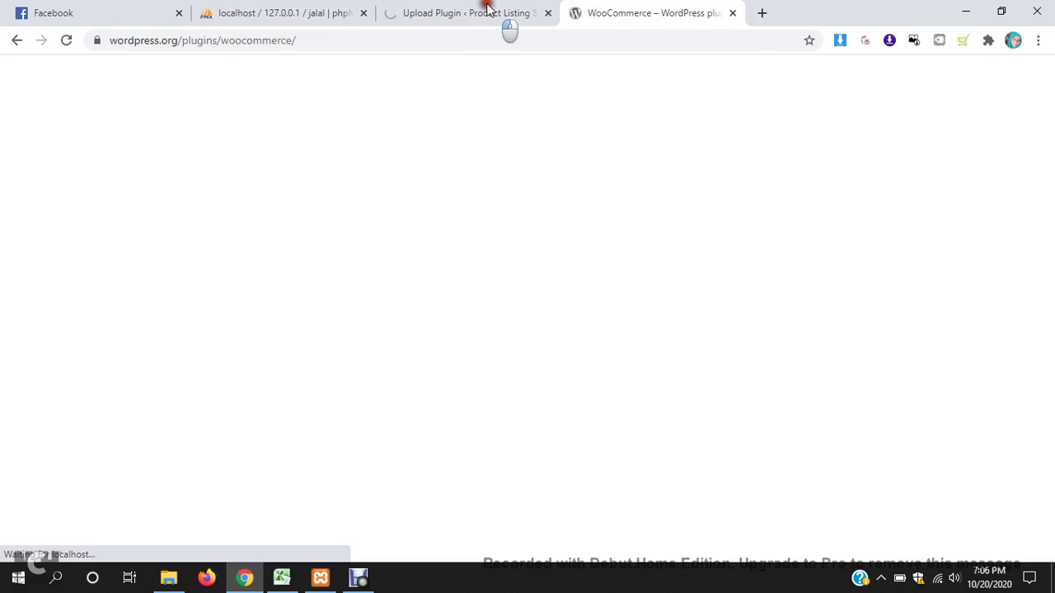
pyautogui.click(488, 13)
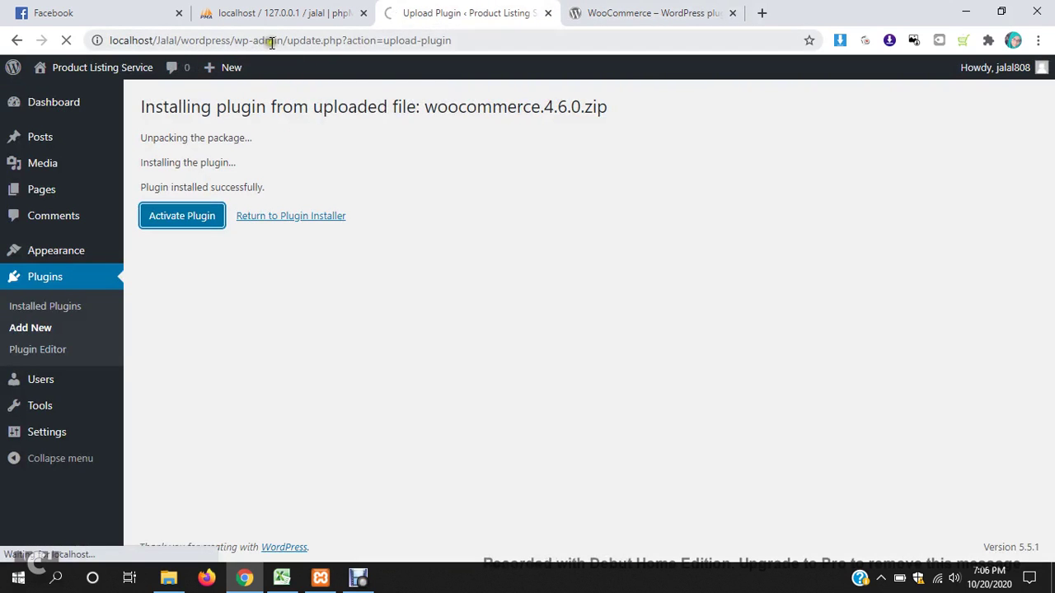
pyautogui.moveTo(284, 40); pyautogui.dragTo(19, 47)
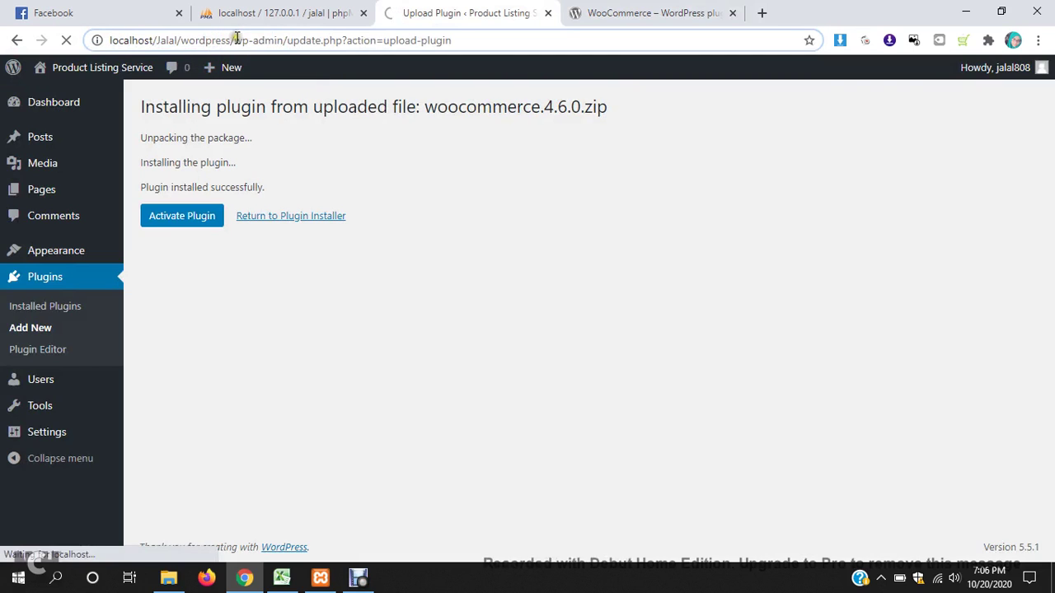
pyautogui.rightClick(210, 41)
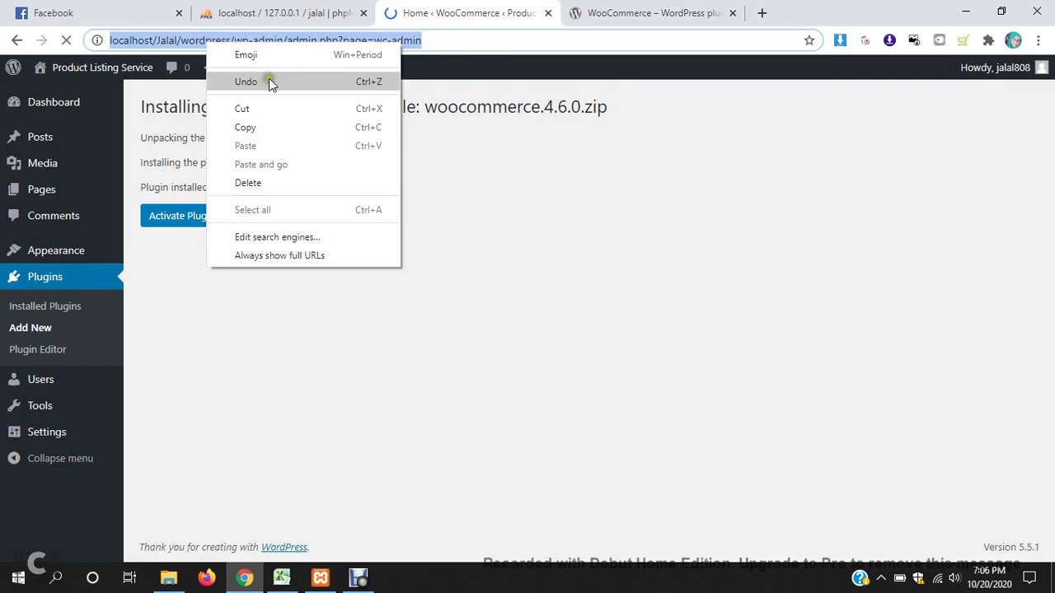
pyautogui.click(204, 38)
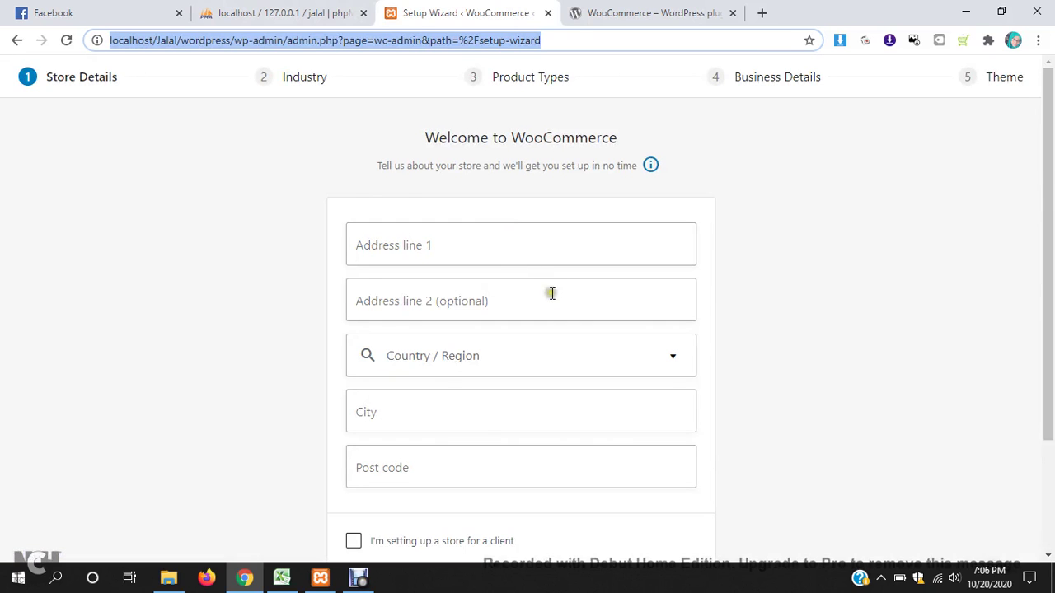
# - Enter California as Address line 1 and clear Address line 2
pyautogui.scroll(-2, 556, 313)
pyautogui.scroll(2, 560, 363)
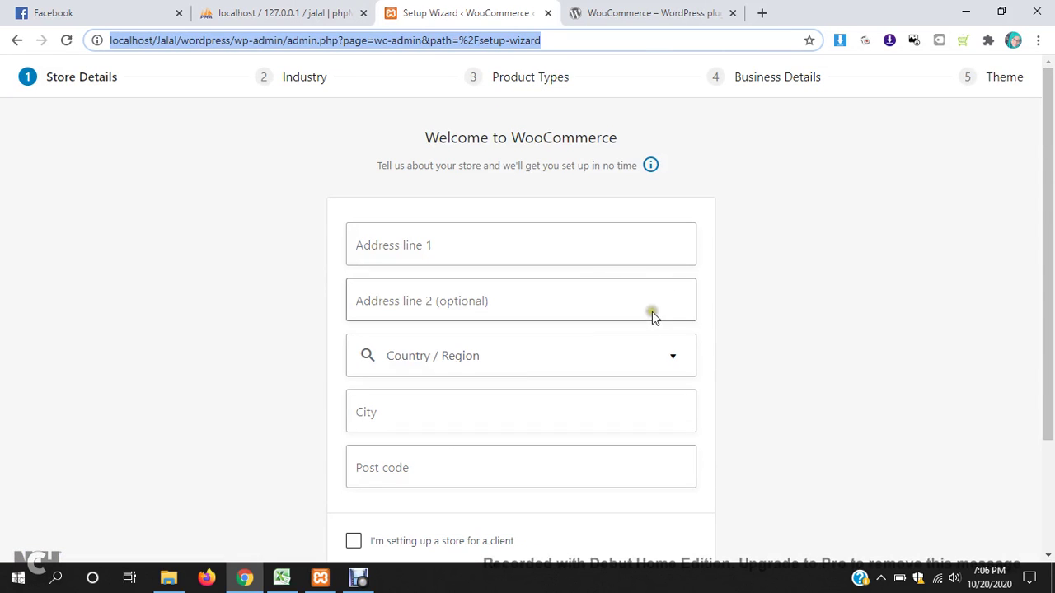
pyautogui.scroll(-2, 824, 429)
pyautogui.scroll(2, 452, 299)
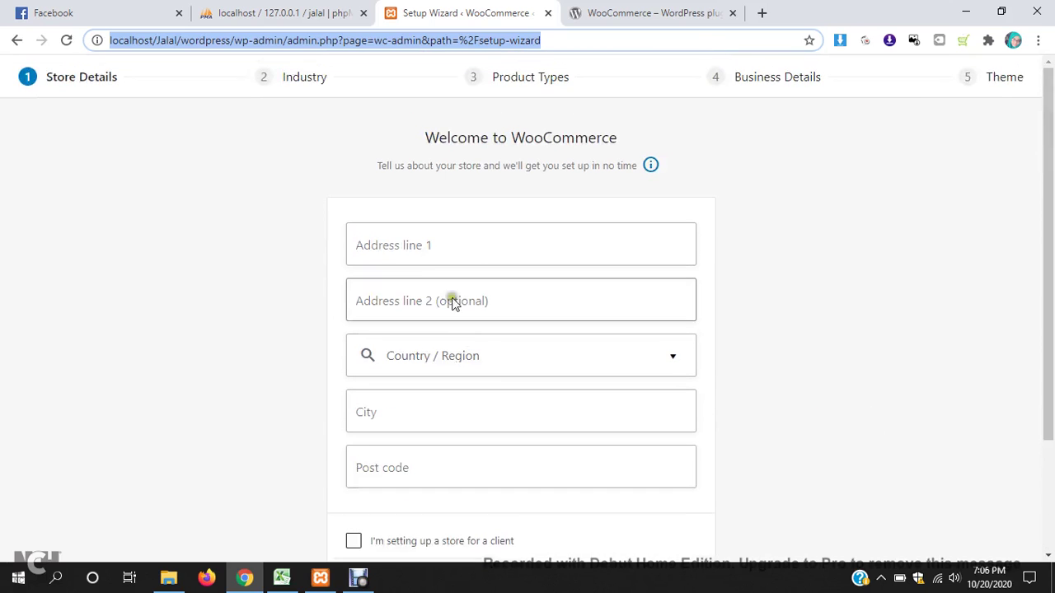
pyautogui.click(431, 249)
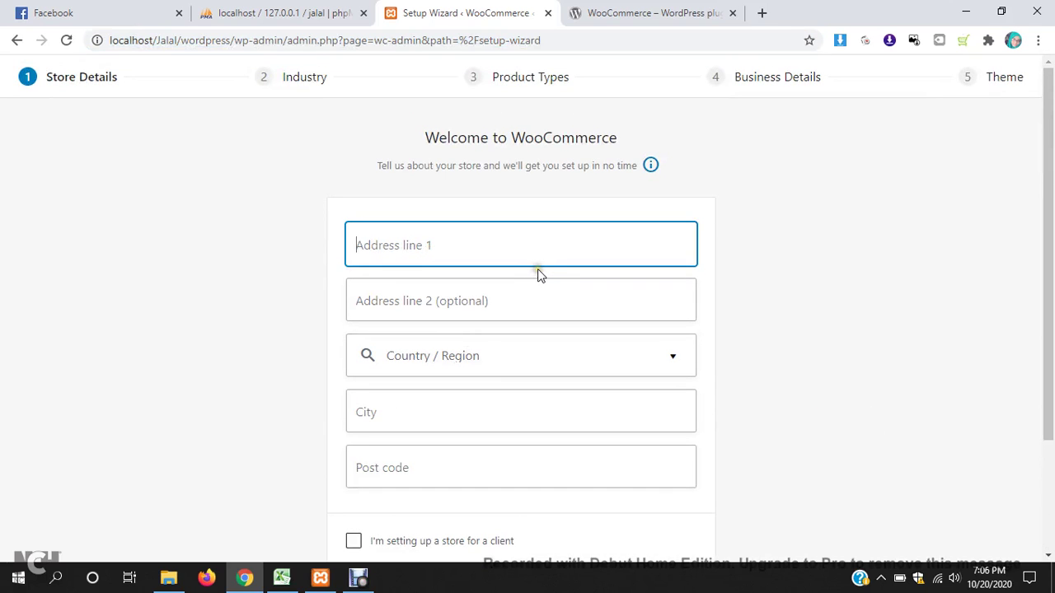
pyautogui.write('Calif')
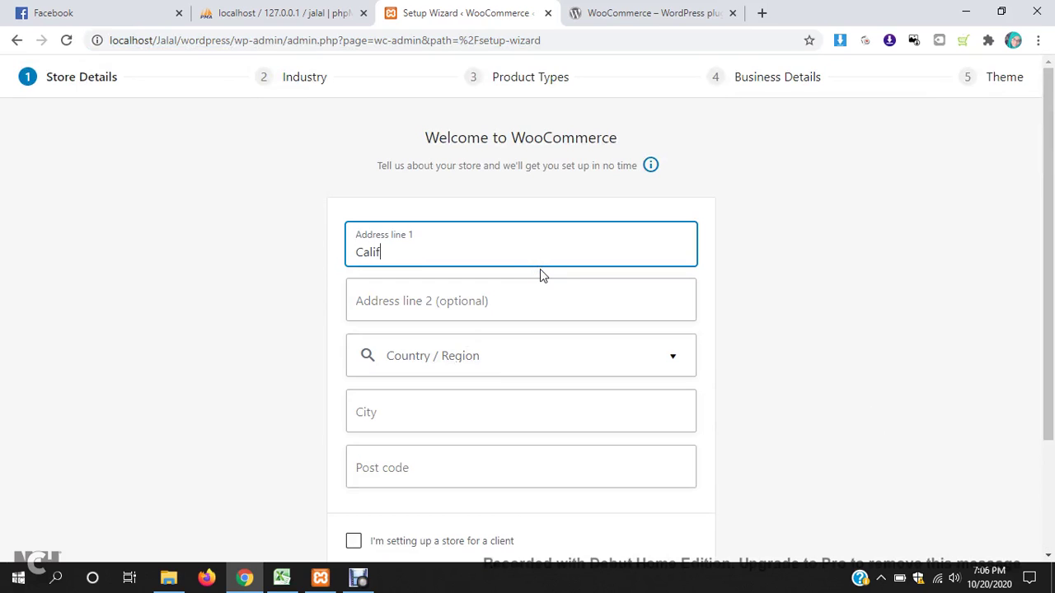
pyautogui.write('ornia')
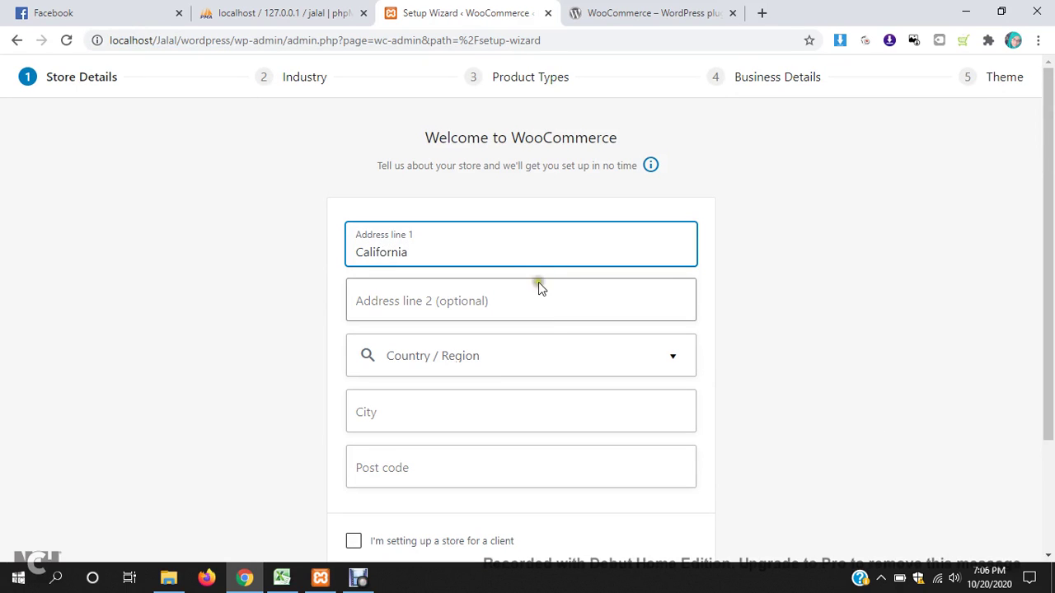
pyautogui.click(533, 297)
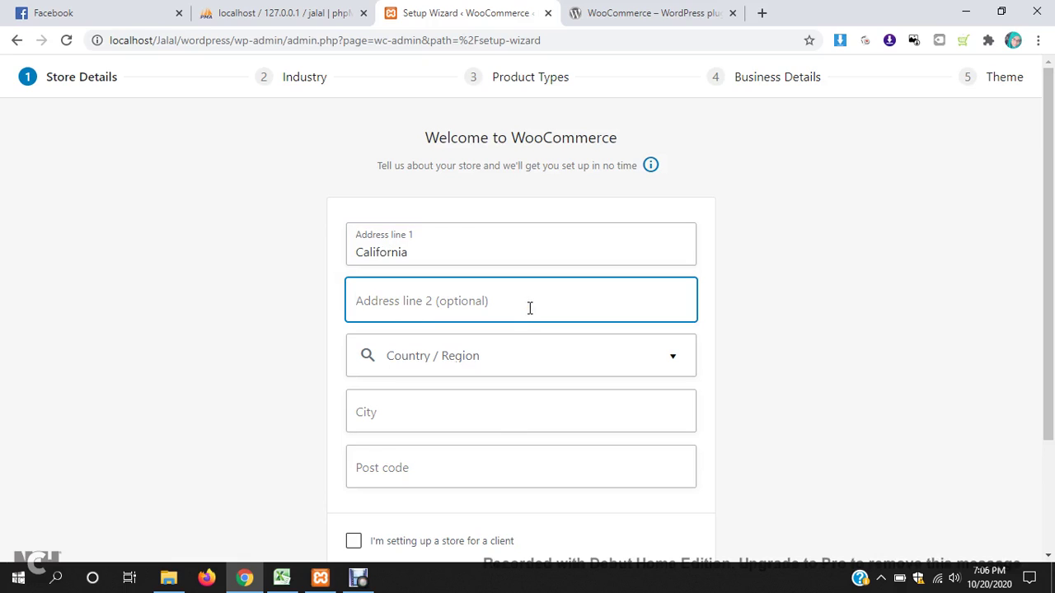
pyautogui.write('Newyork')
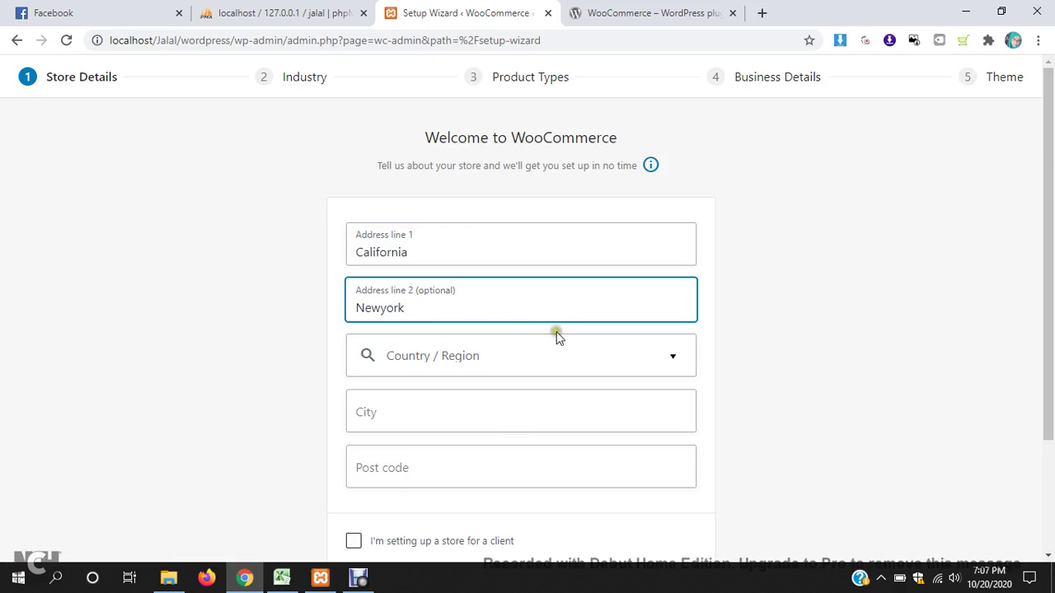
pyautogui.doubleClick(469, 314)
pyautogui.press('BackSpace')
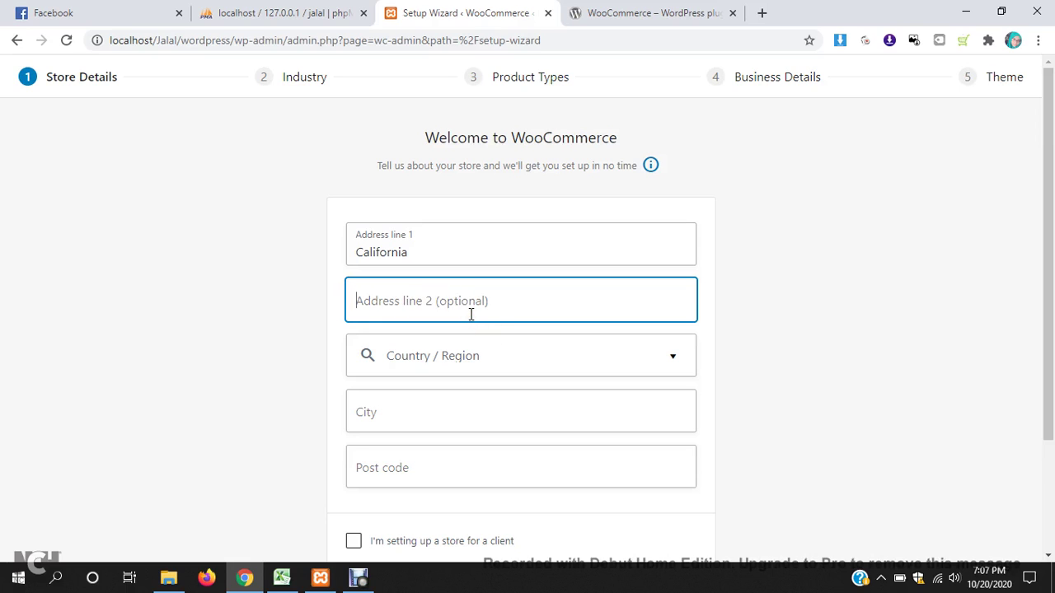
# - Set Country / Region to United States (US) — California and City to California
pyautogui.click(488, 357)
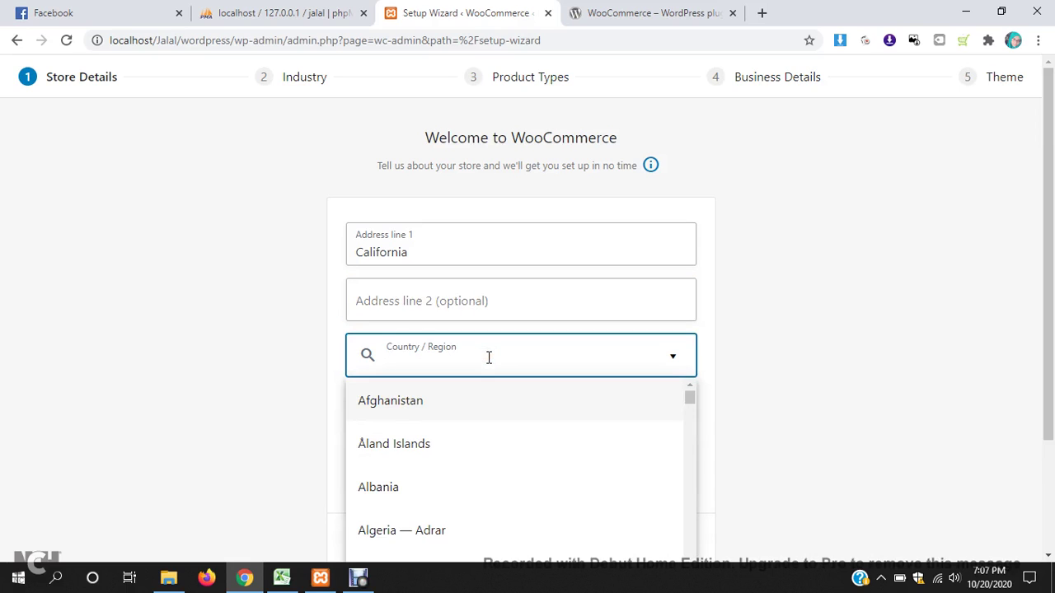
pyautogui.write('unite')
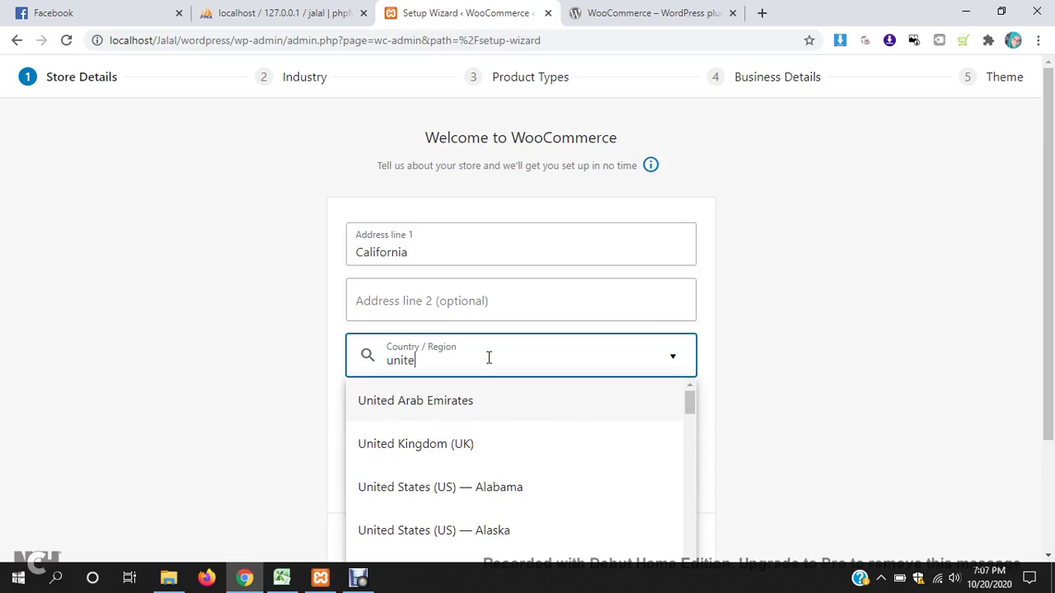
pyautogui.write('d')
pyautogui.scroll(-5, 626, 428)
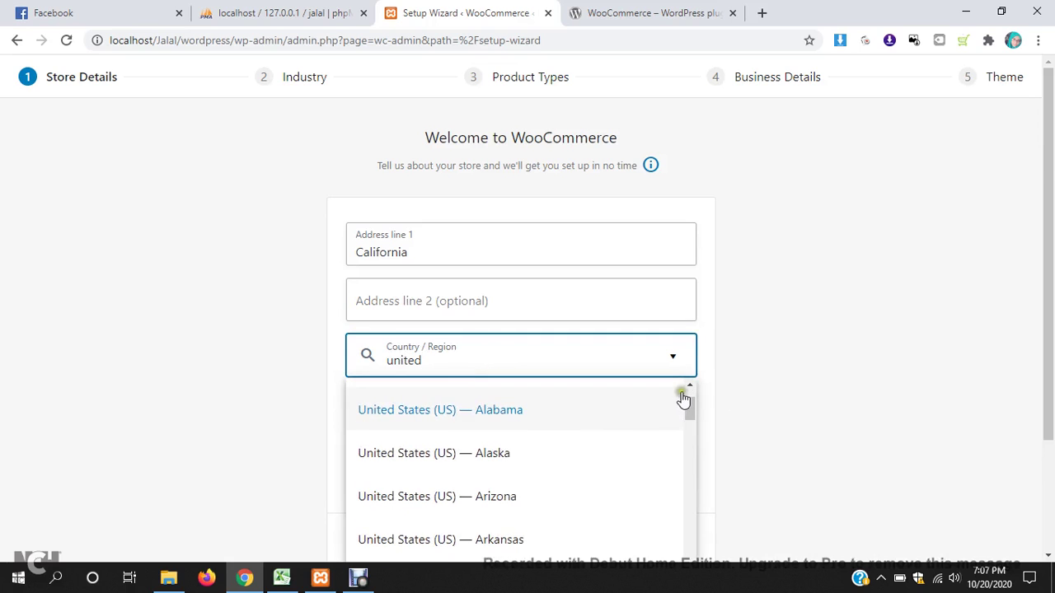
pyautogui.scroll(-1, 548, 405)
pyautogui.click(505, 356)
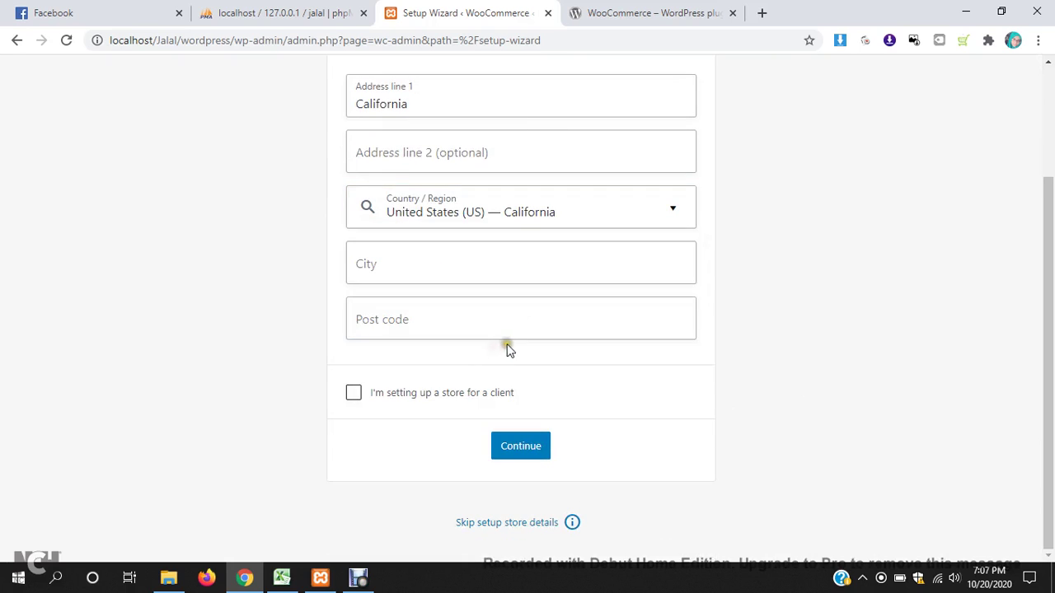
pyautogui.click(476, 282)
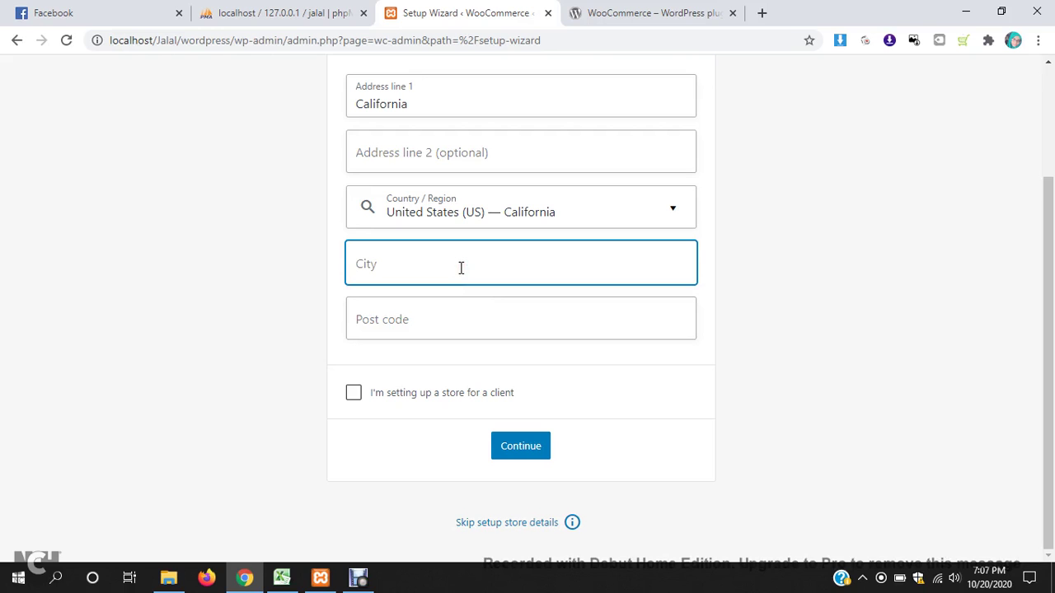
pyautogui.write('California')
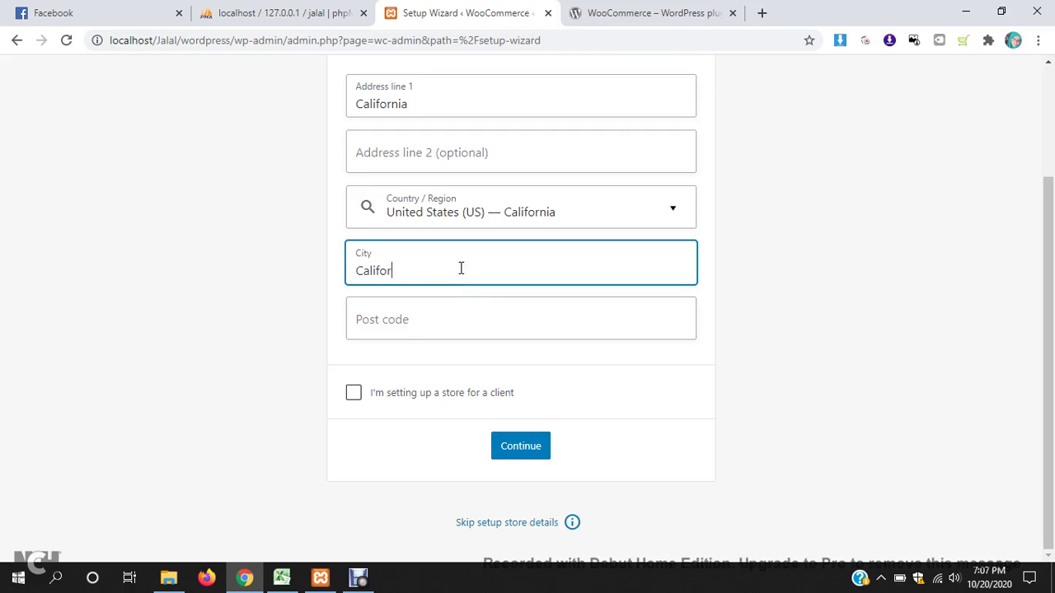
pyautogui.click(710, 10)
# - Search Google for 'california postal code'
pyautogui.click(672, 39)
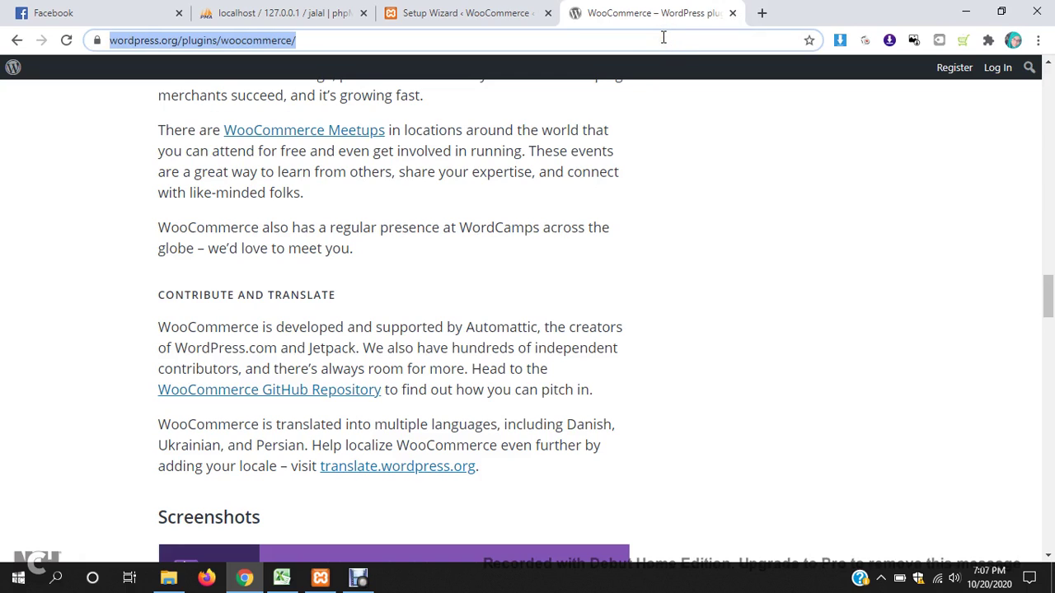
pyautogui.write('californ')
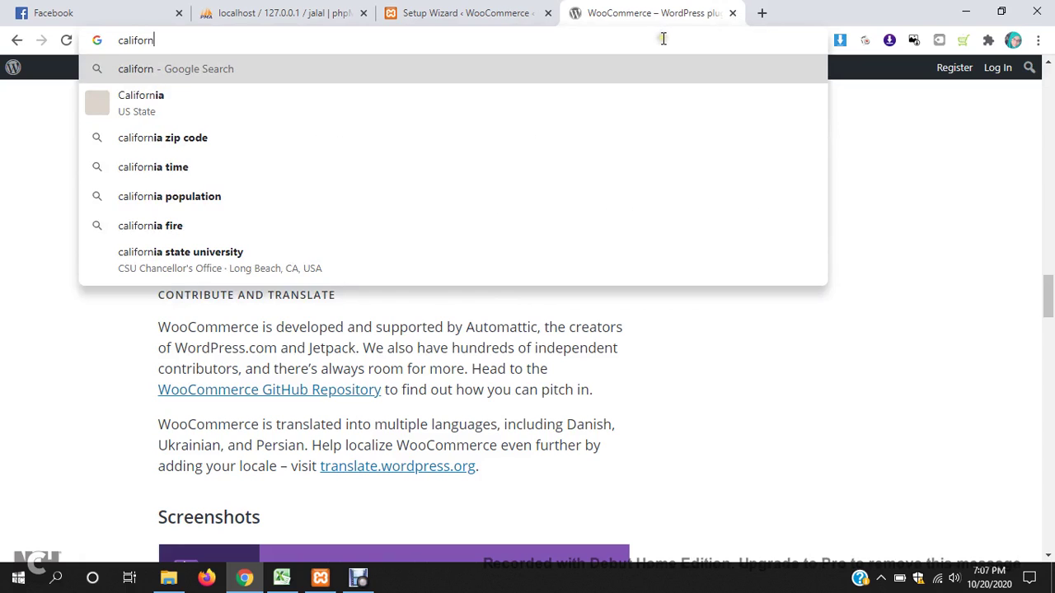
pyautogui.write('ia ')
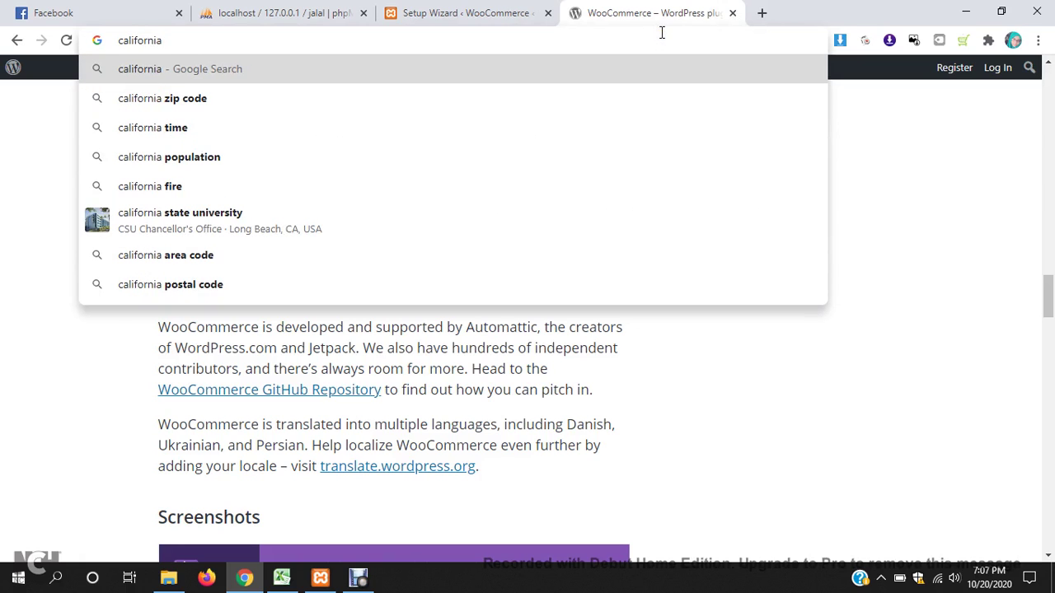
pyautogui.write('pos')
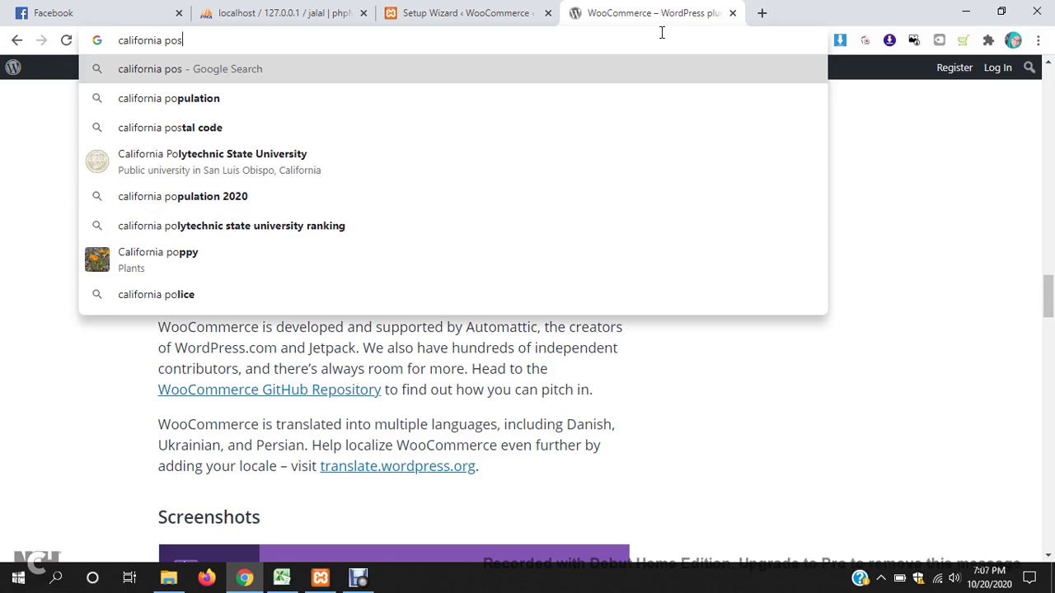
pyautogui.click(266, 108)
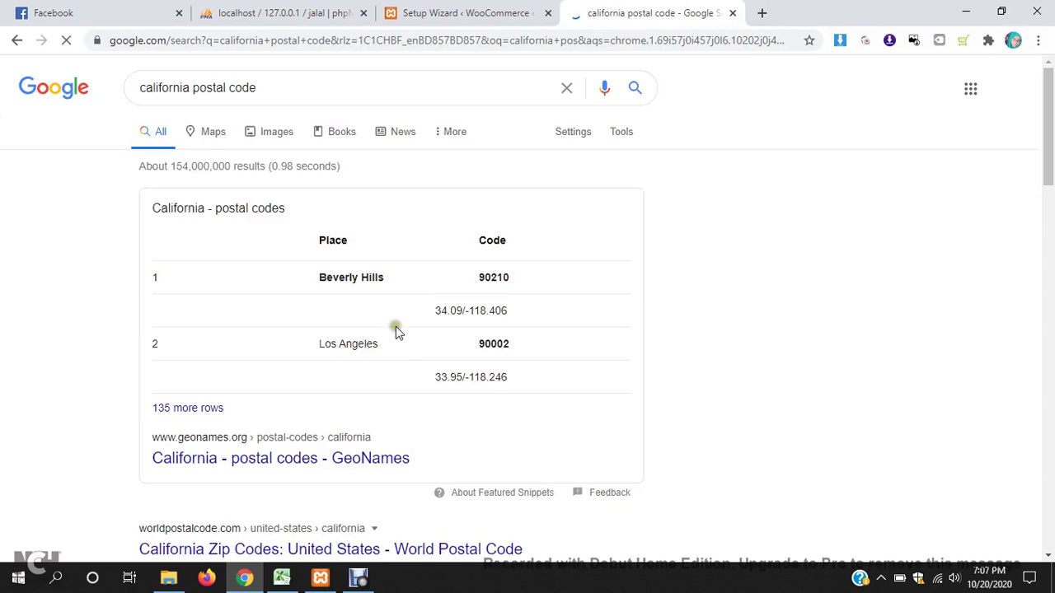
pyautogui.scroll(-1, 481, 338)
pyautogui.scroll(-1, 482, 337)
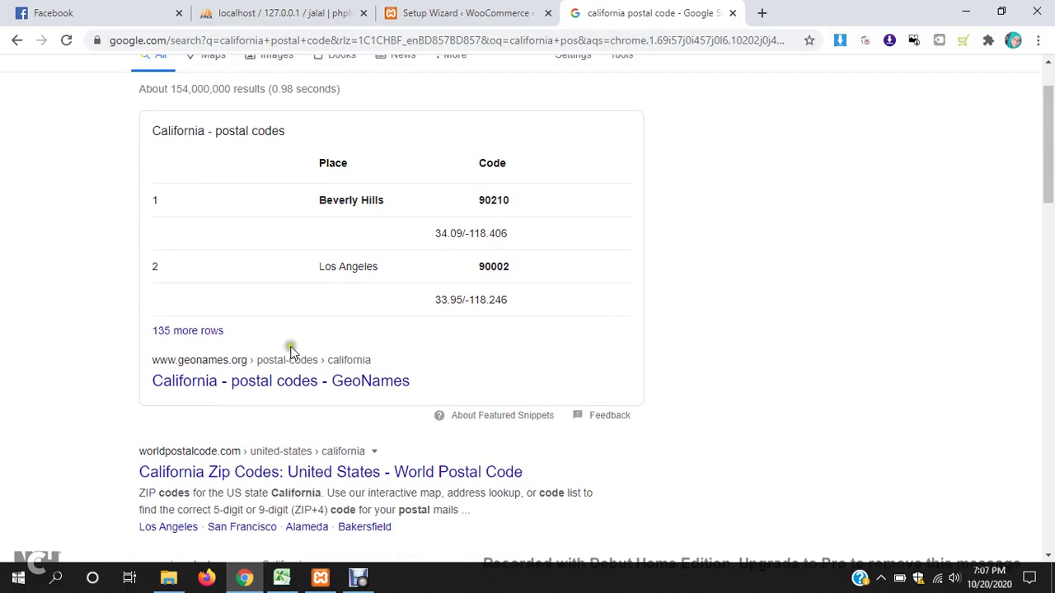
# - Copy the Los Angeles postal code 90002 and return to the Post code field
pyautogui.doubleClick(504, 269)
pyautogui.rightClick(509, 277)
pyautogui.click(552, 278)
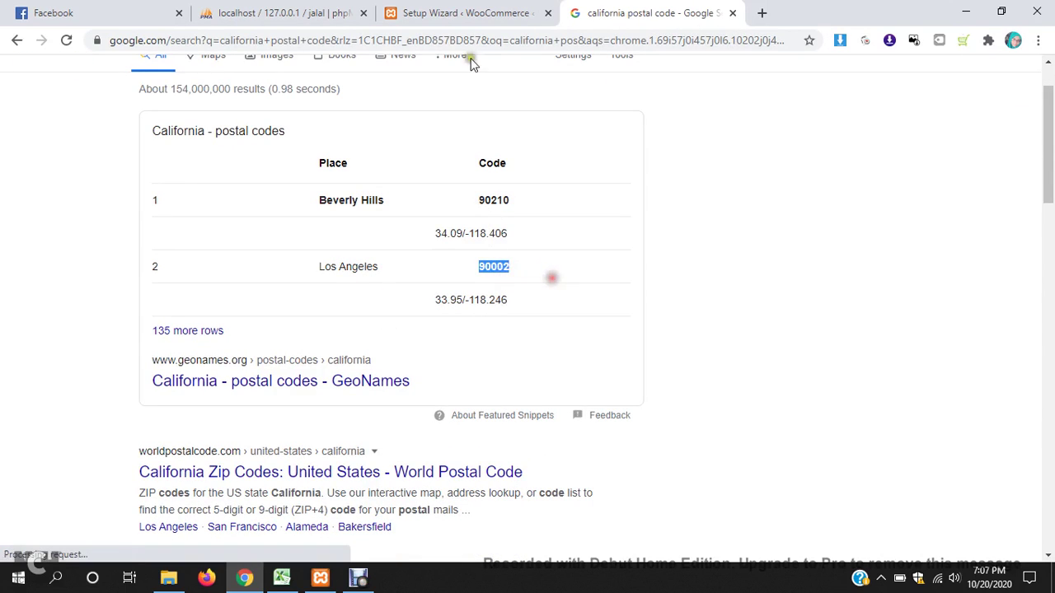
pyautogui.click(440, 12)
pyautogui.click(436, 328)
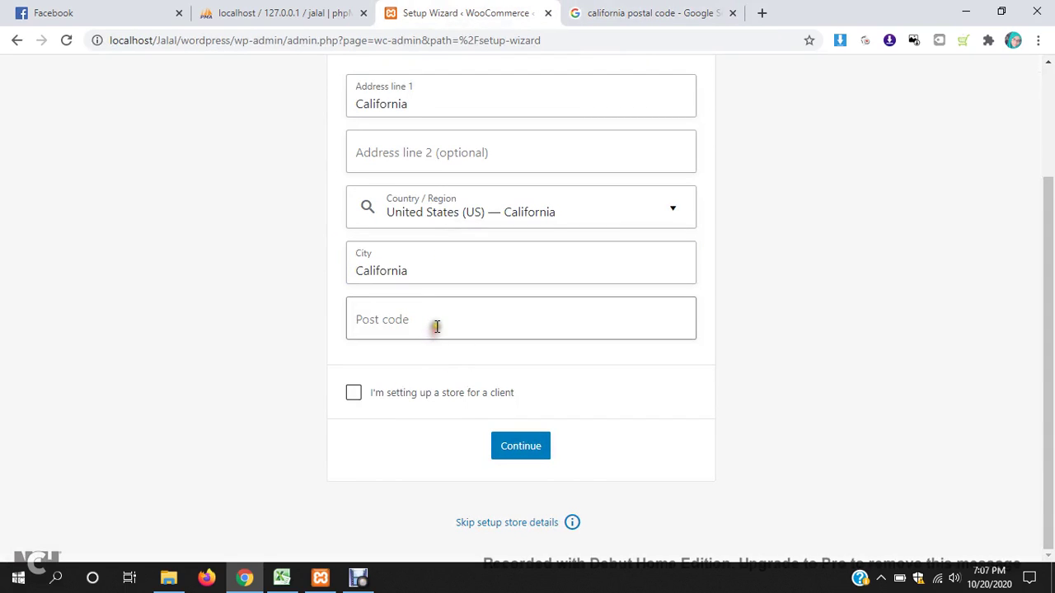
# - Paste 90002 as the post code and submit the store details
pyautogui.hotkey('ctrl', 'v')
pyautogui.click(450, 269)
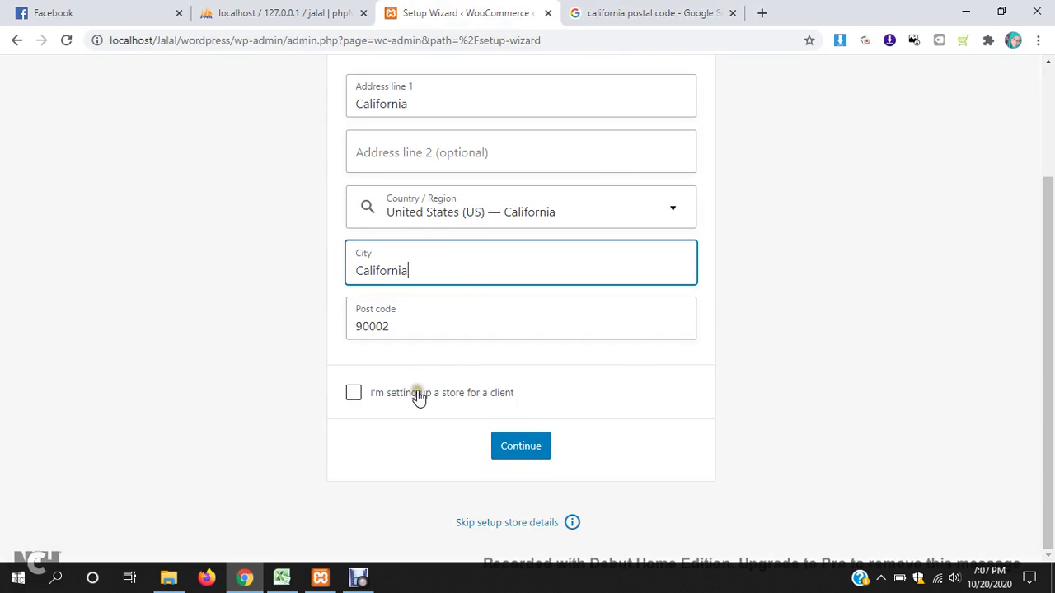
pyautogui.click(526, 446)
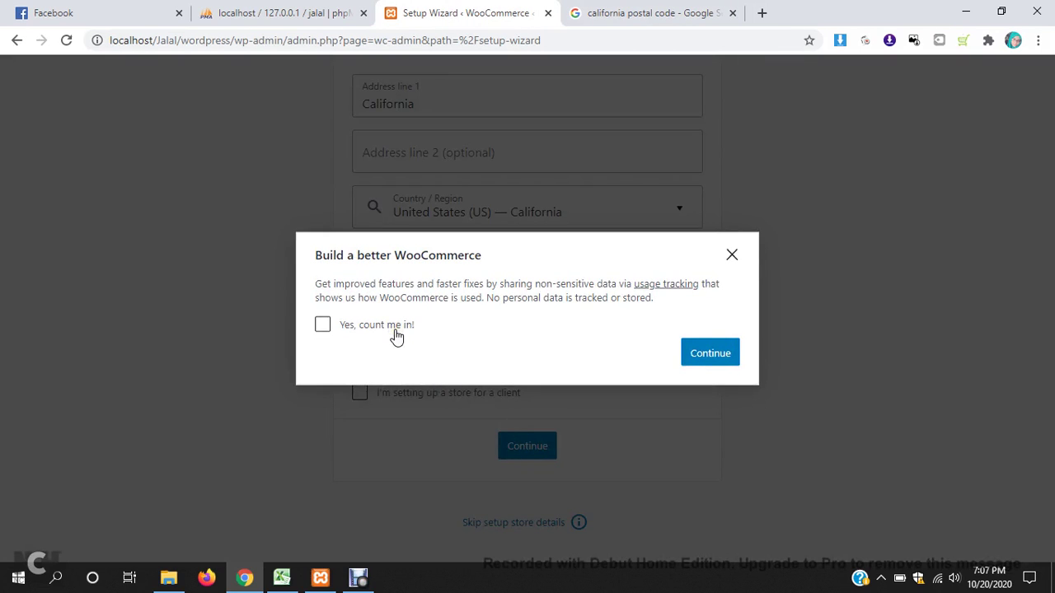
# - Get past the 'Build a better WooCommerce' usage-tracking prompt, resubmitting the store details
pyautogui.click(711, 356)
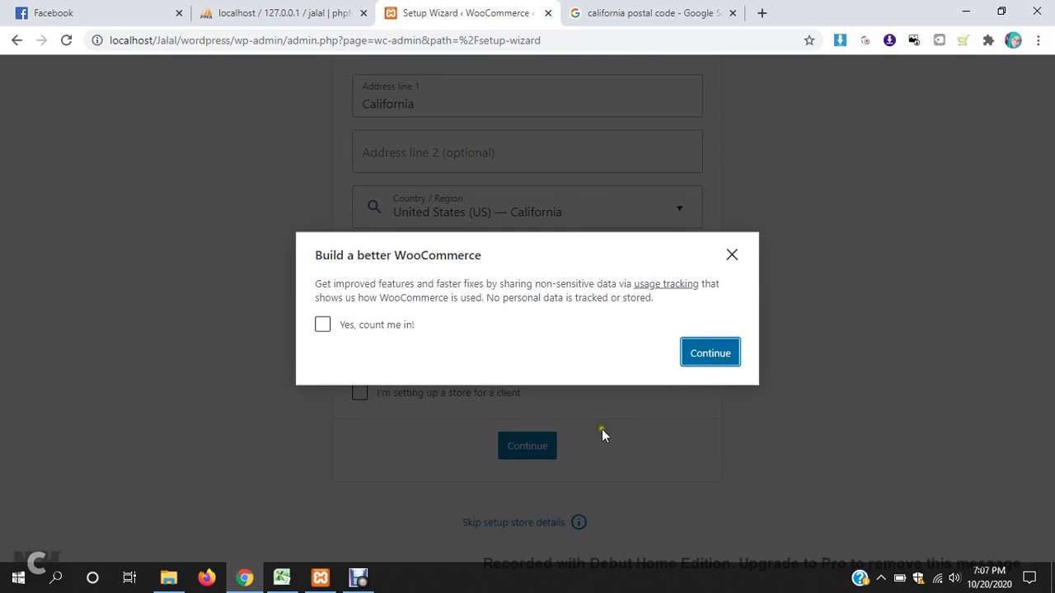
pyautogui.click(732, 256)
pyautogui.click(518, 445)
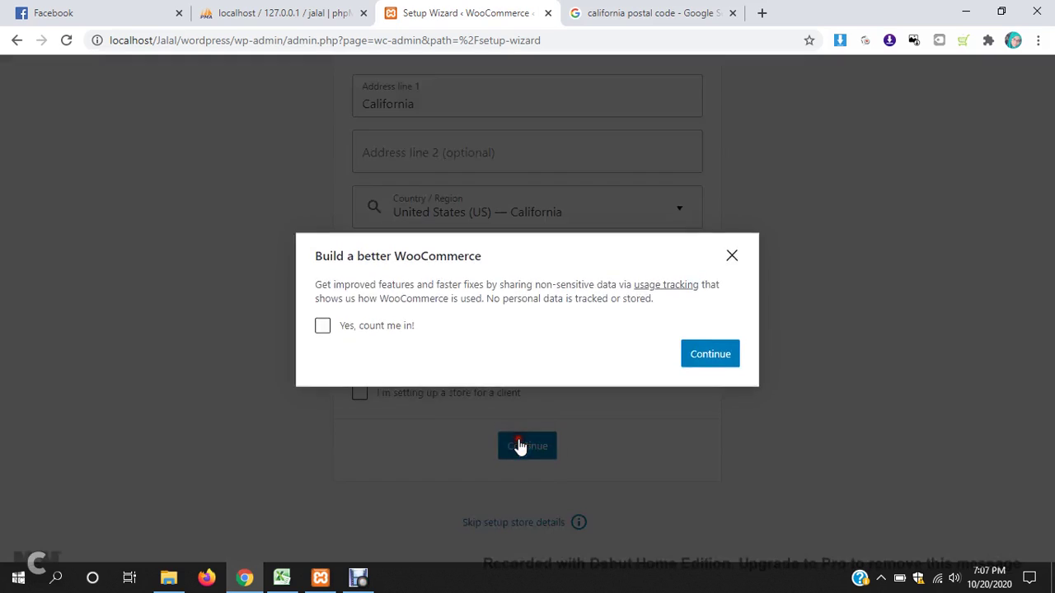
pyautogui.click(725, 356)
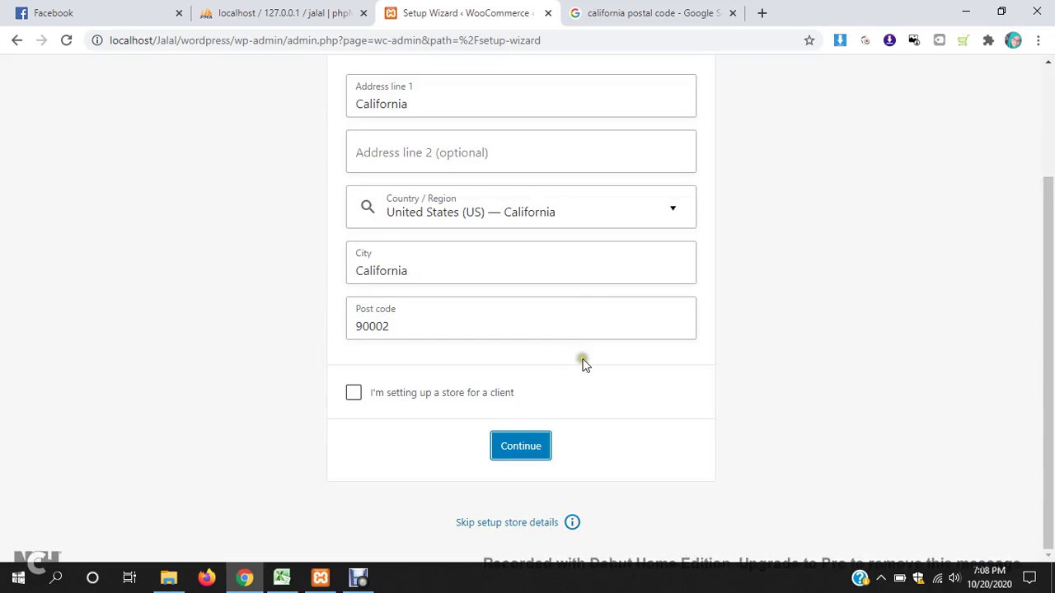
pyautogui.click(533, 455)
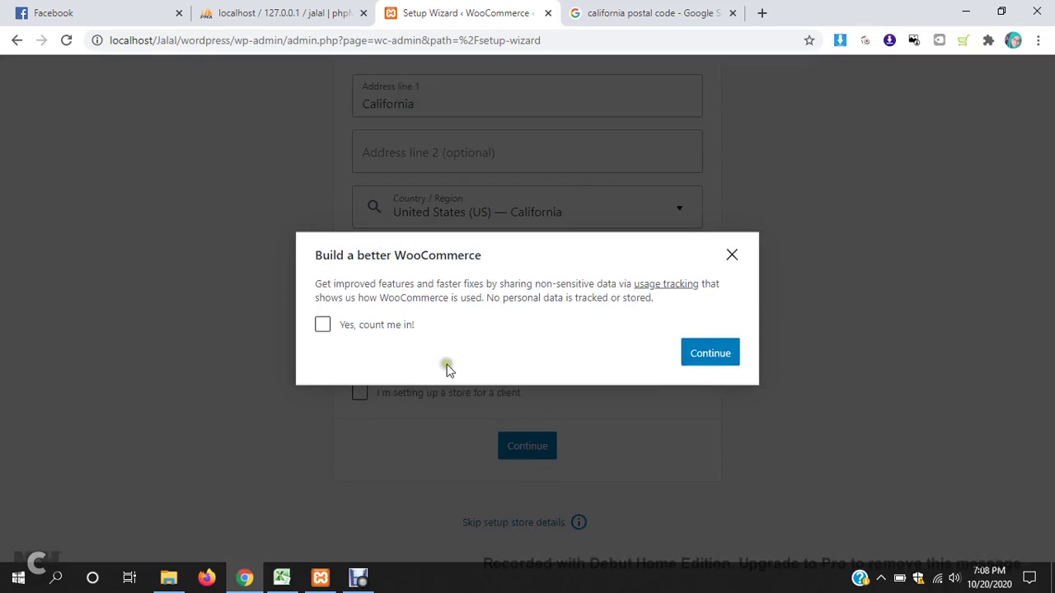
pyautogui.click(322, 326)
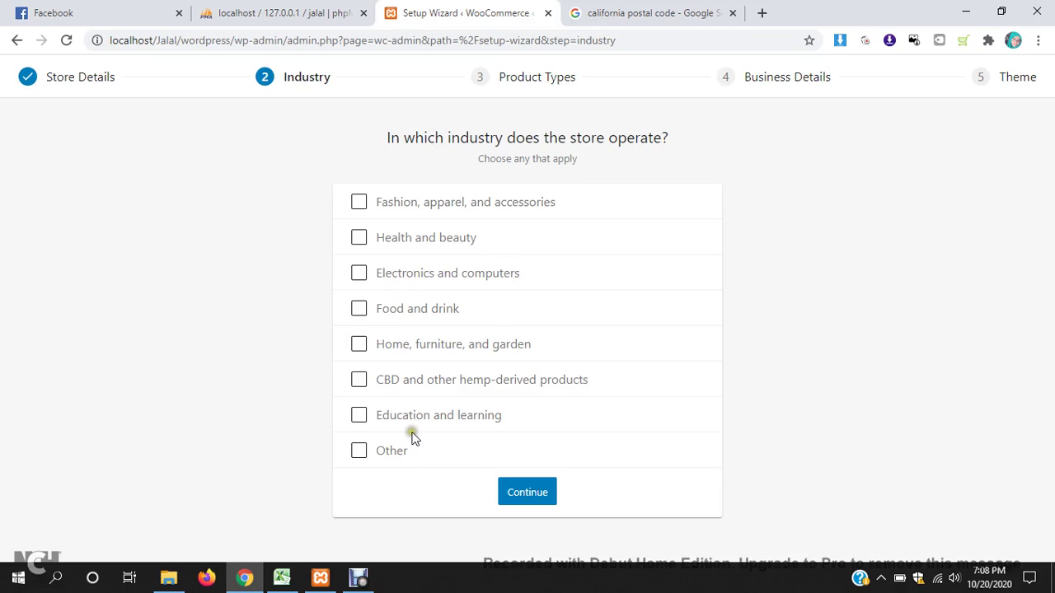
# - Choose Fashion, apparel, and accessories as industry, then confirm Physical products as the product type
pyautogui.click(357, 210)
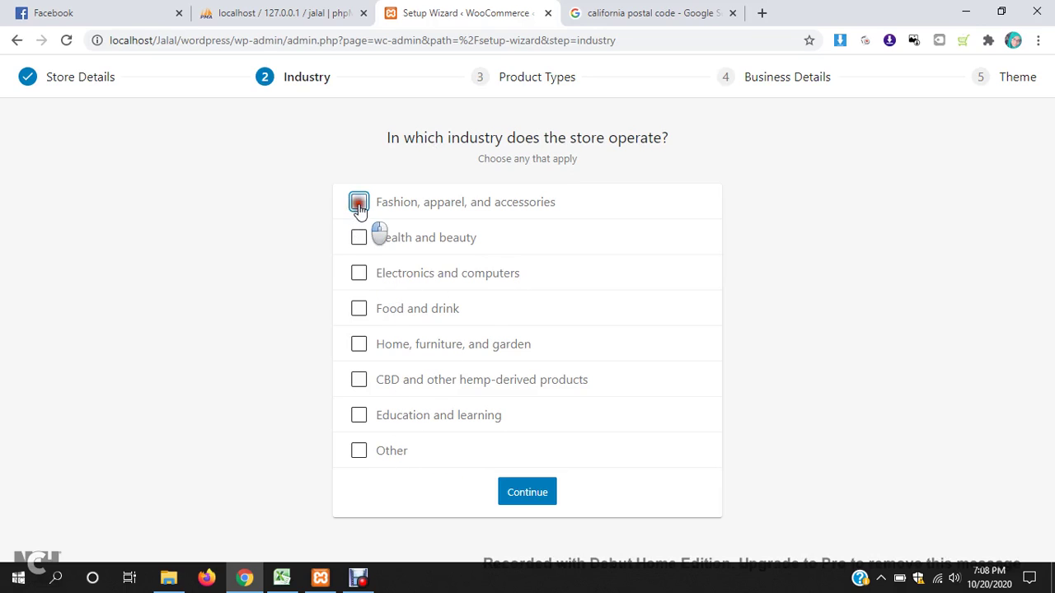
pyautogui.click(536, 497)
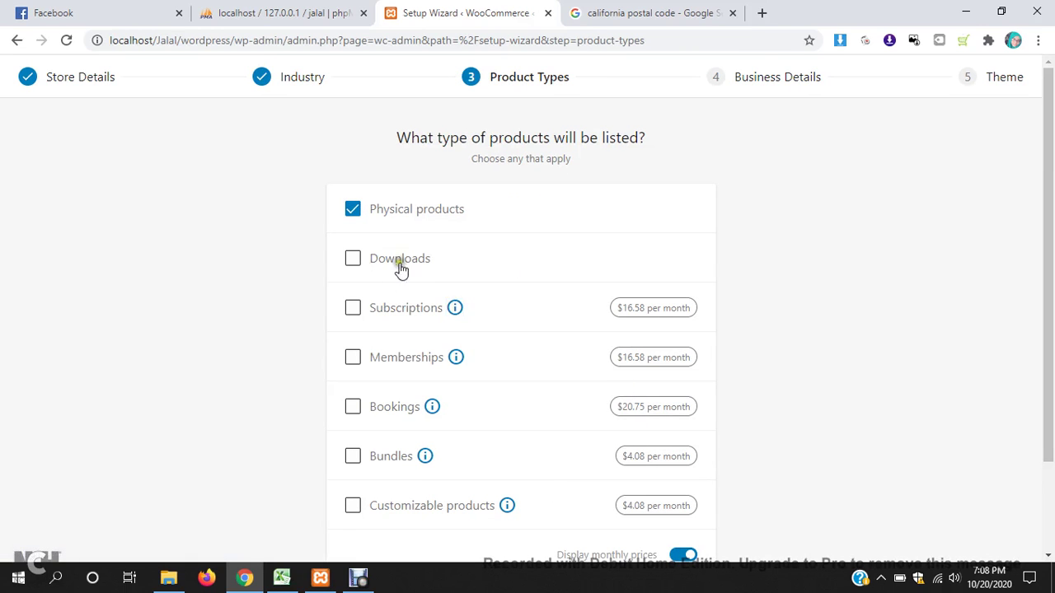
pyautogui.scroll(-2, 502, 273)
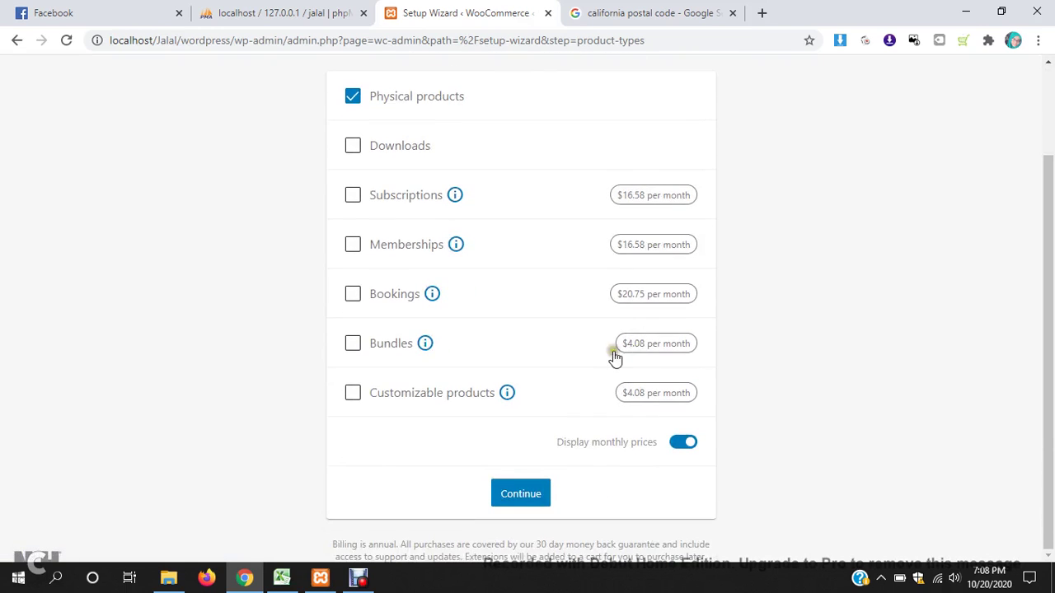
pyautogui.click(527, 498)
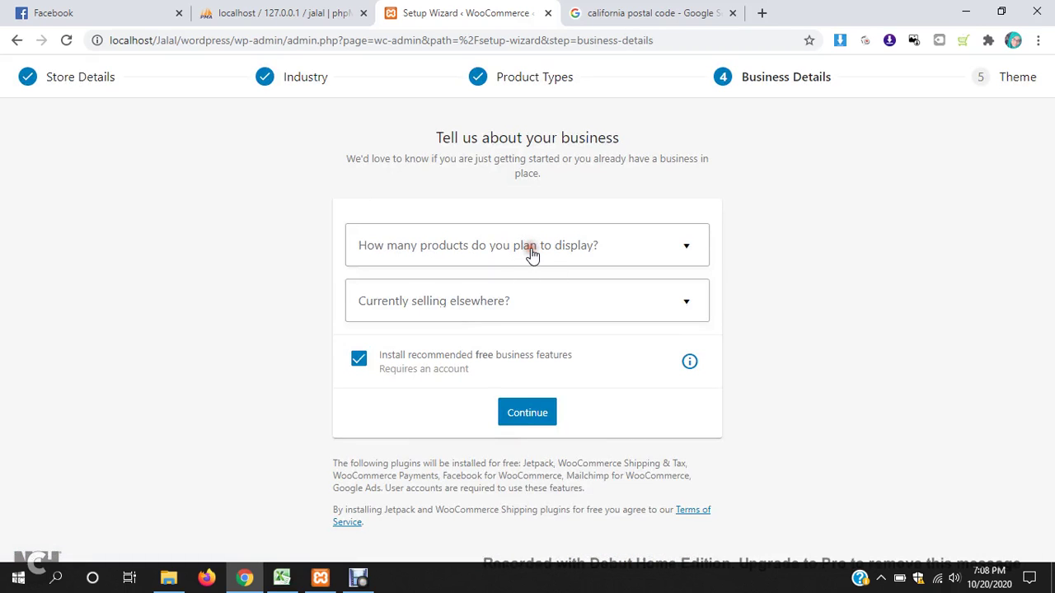
# - Answer 1,000+ planned products and No to currently selling elsewhere
pyautogui.click(532, 255)
pyautogui.click(431, 464)
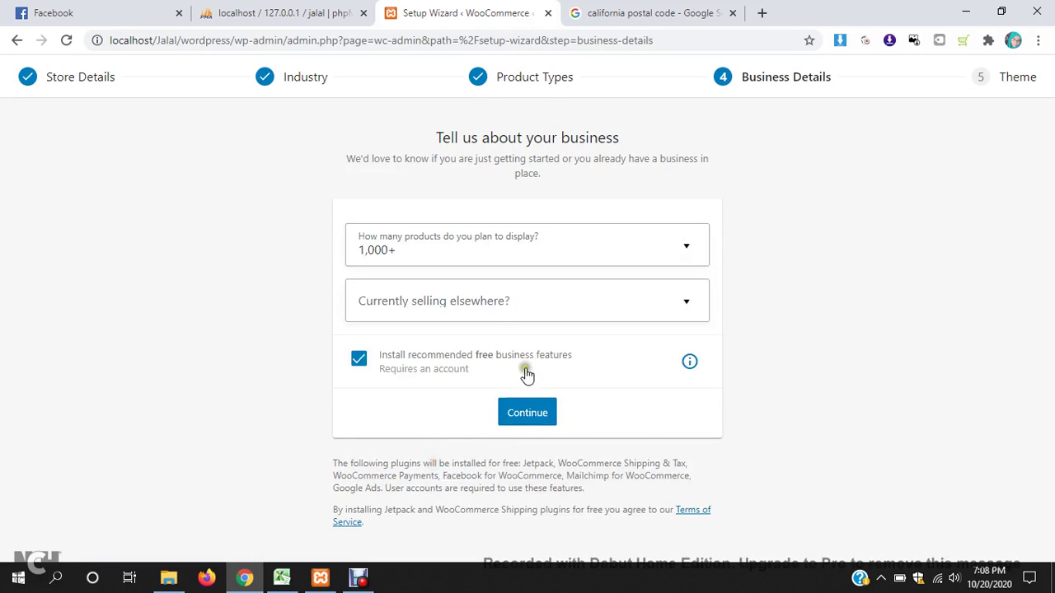
pyautogui.click(501, 306)
pyautogui.click(440, 349)
# - Submit the business details and let the recommended plugins install
pyautogui.click(528, 416)
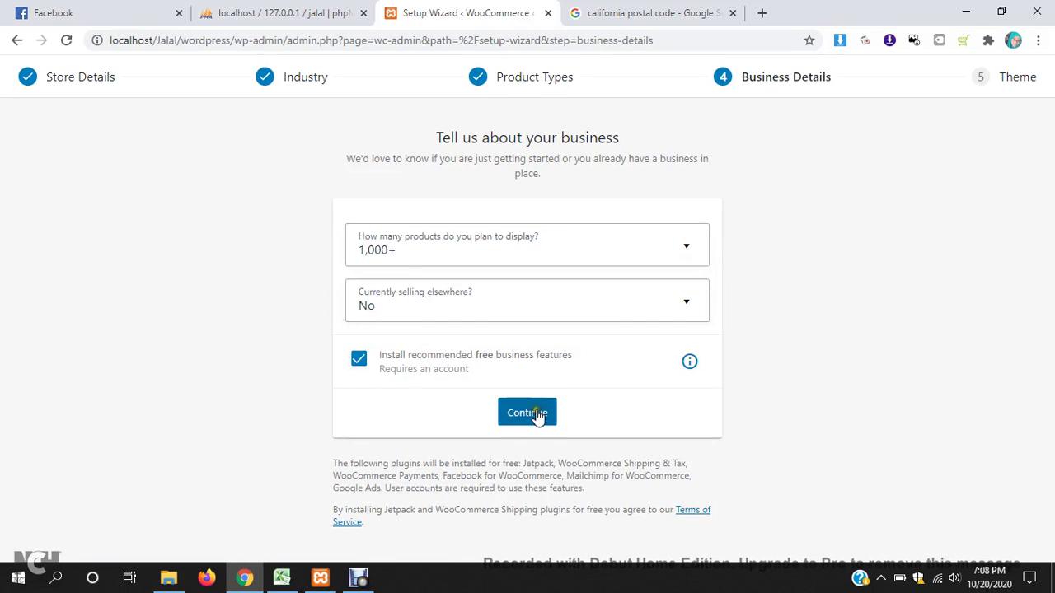
pyautogui.click(532, 416)
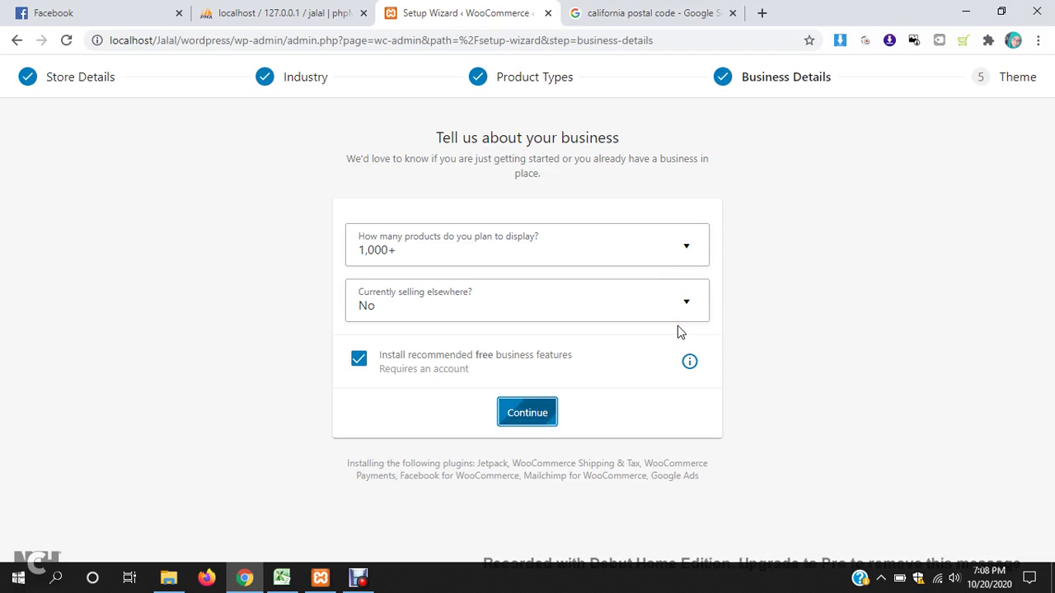
pyautogui.click(353, 582)
pyautogui.click(369, 446)
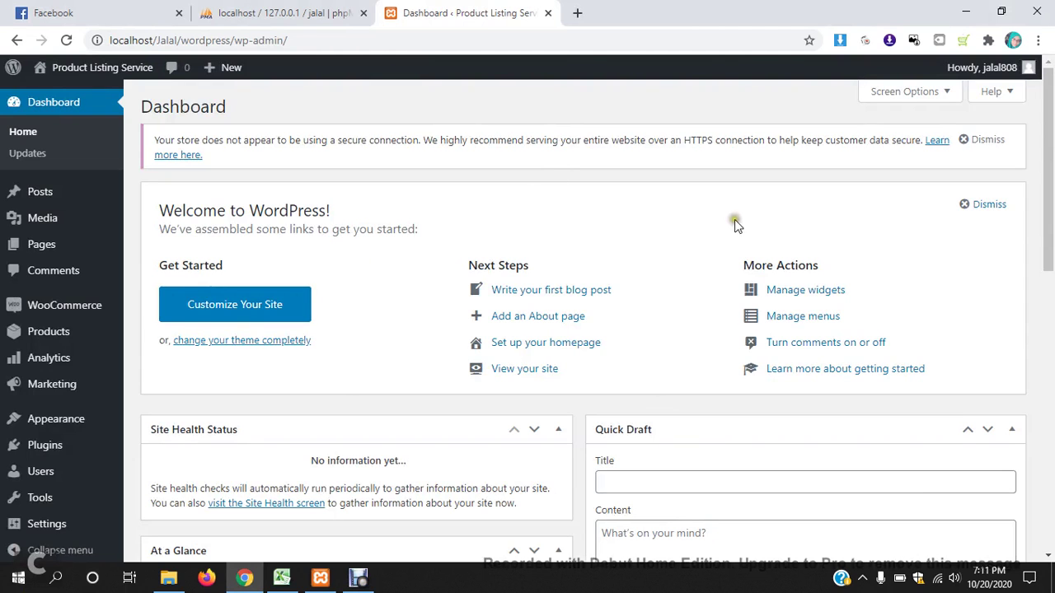
# - Open Products > All Products to show the empty WooCommerce product list
pyautogui.scroll(-5, 64, 334)
pyautogui.moveTo(64, 333)
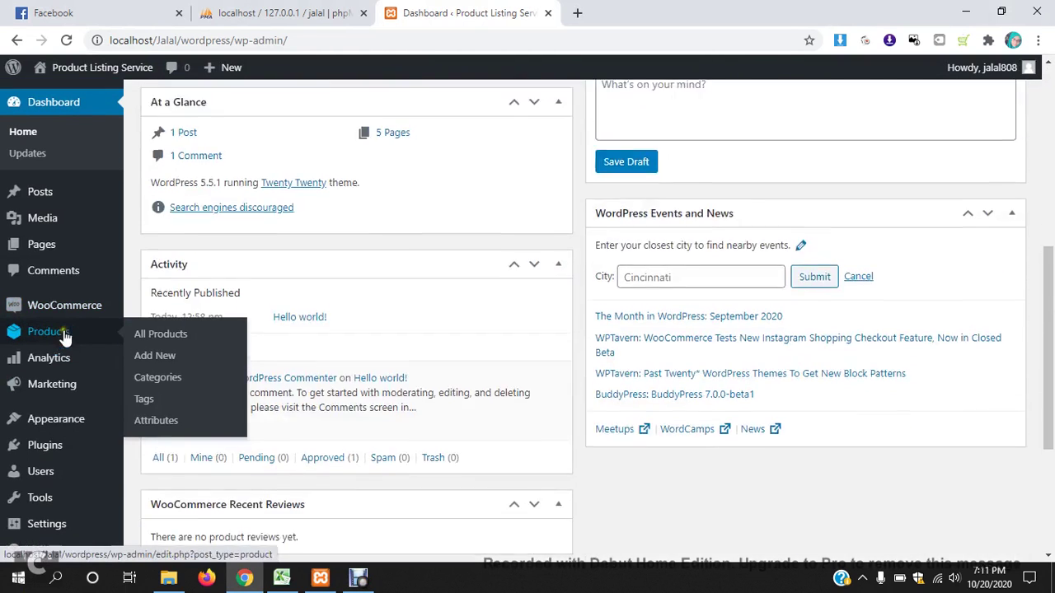
pyautogui.scroll(5, 64, 247)
pyautogui.click(56, 308)
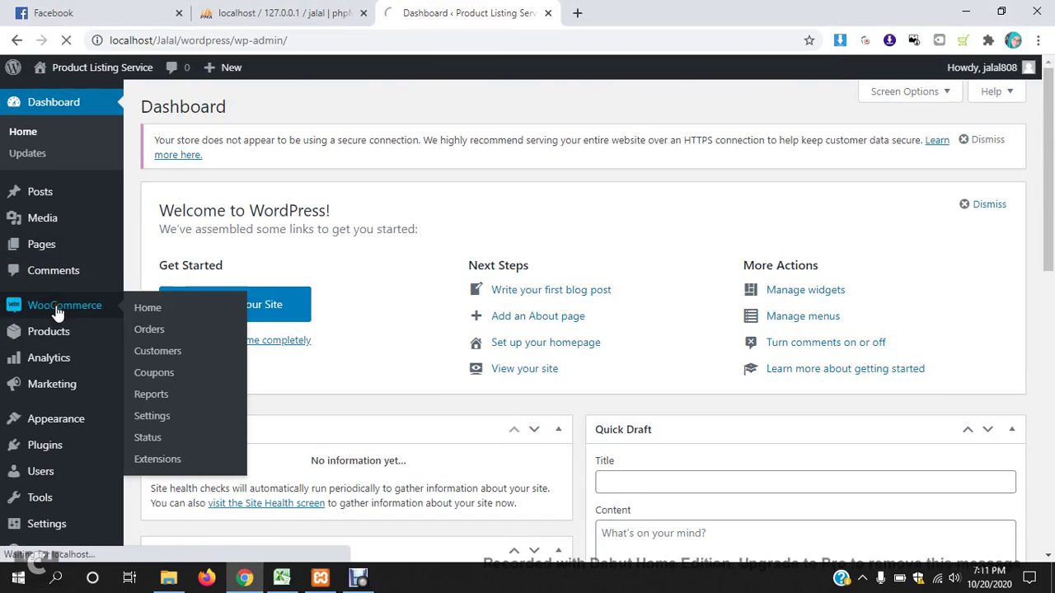
pyautogui.moveTo(47, 333)
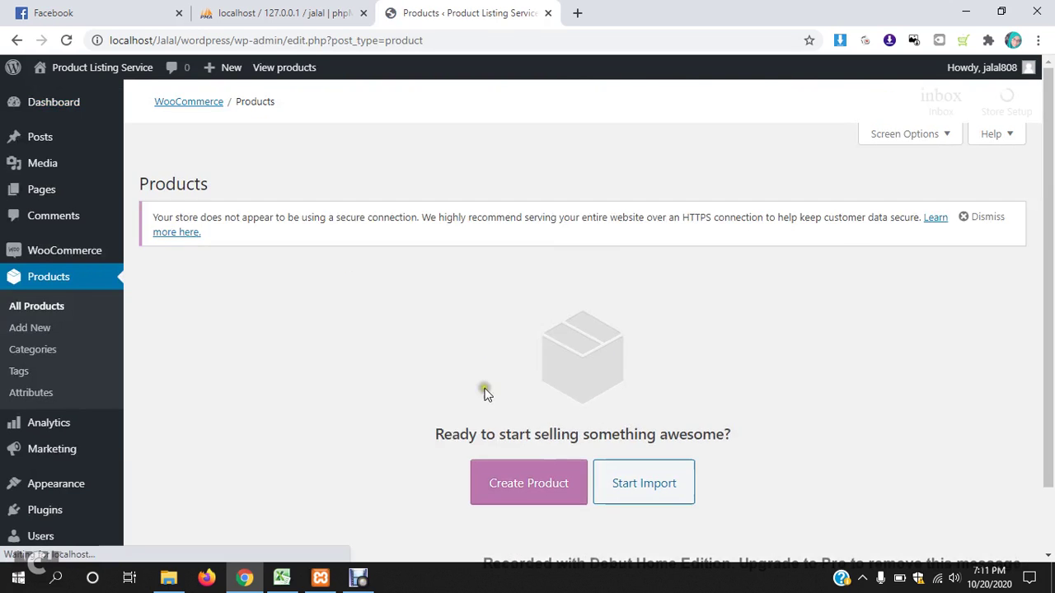
pyautogui.scroll(-2, 560, 387)
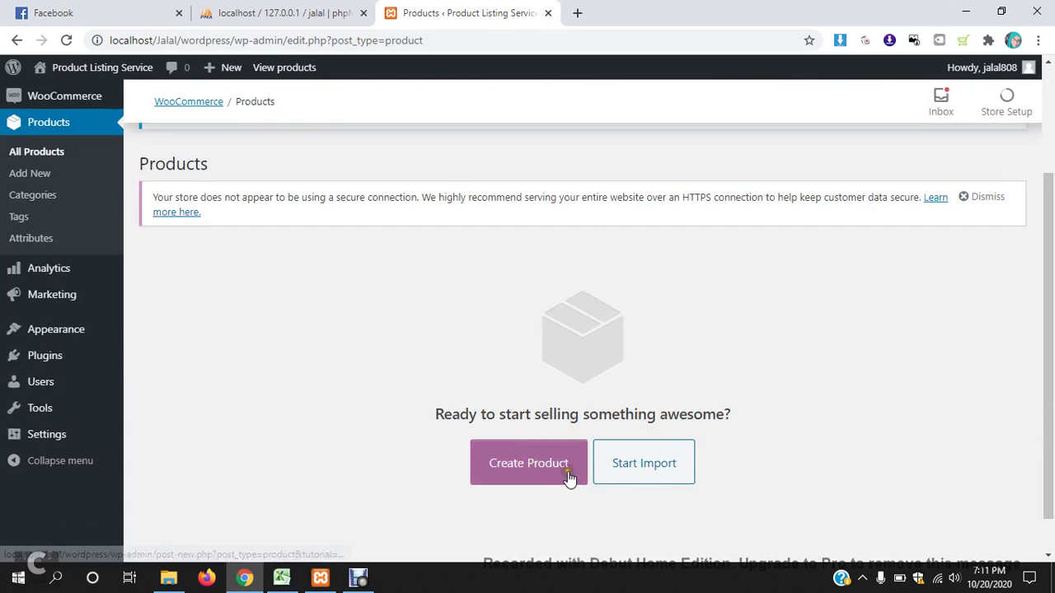
pyautogui.scroll(2, 737, 381)
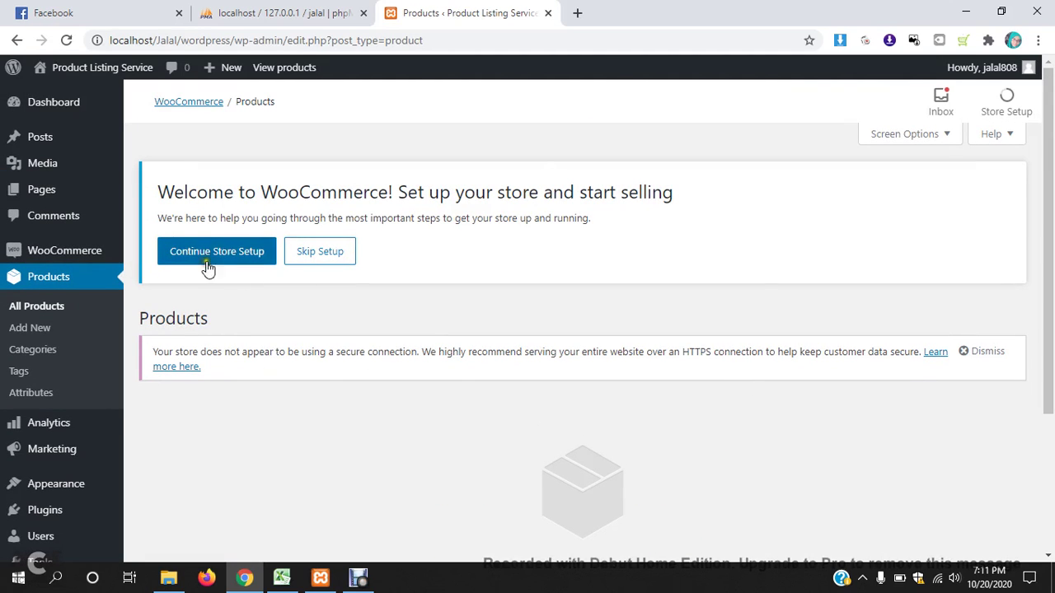
pyautogui.click(348, 582)
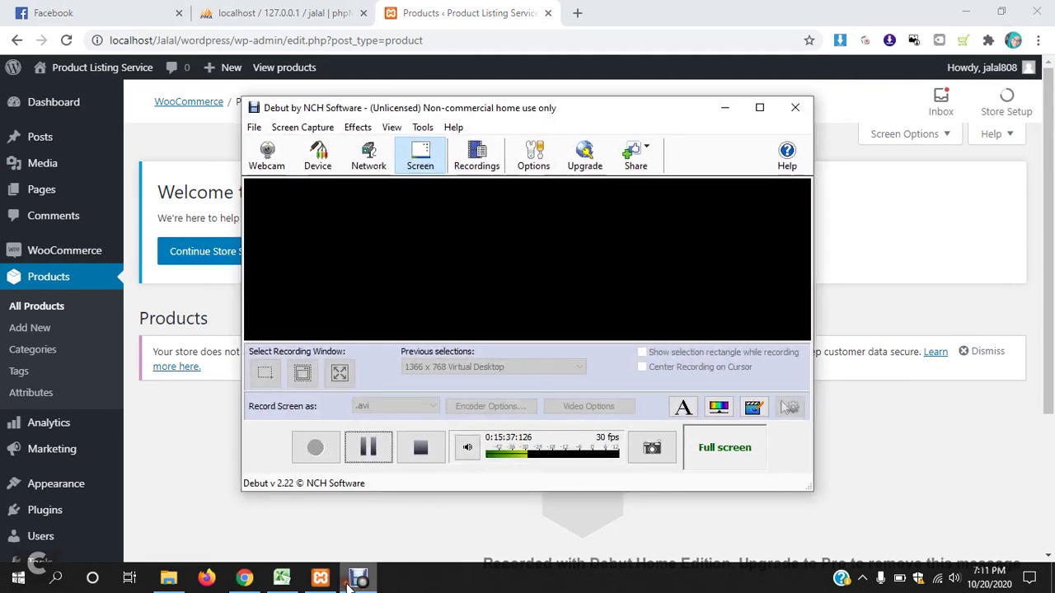